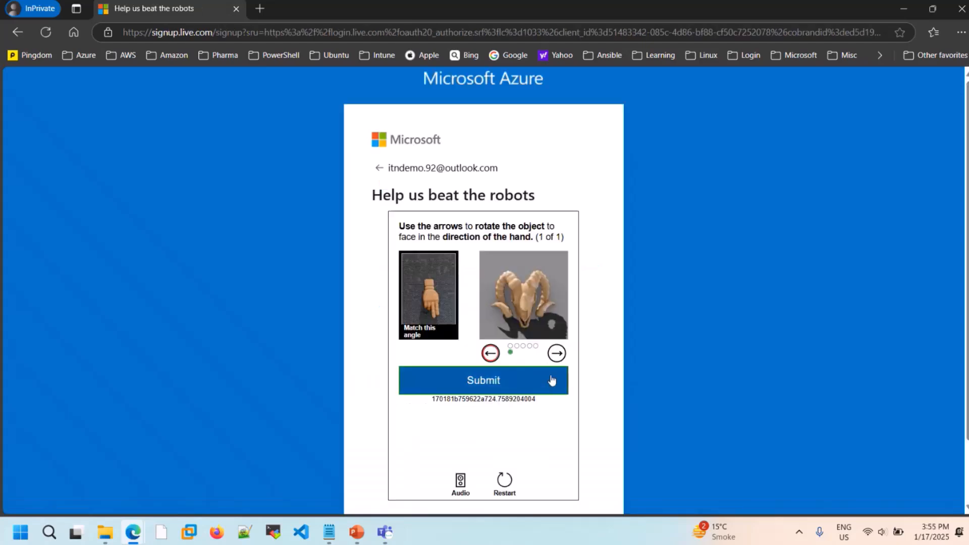
- Skip the portal's welcome tour and open the Subscriptions page from the home page
click(537, 383)
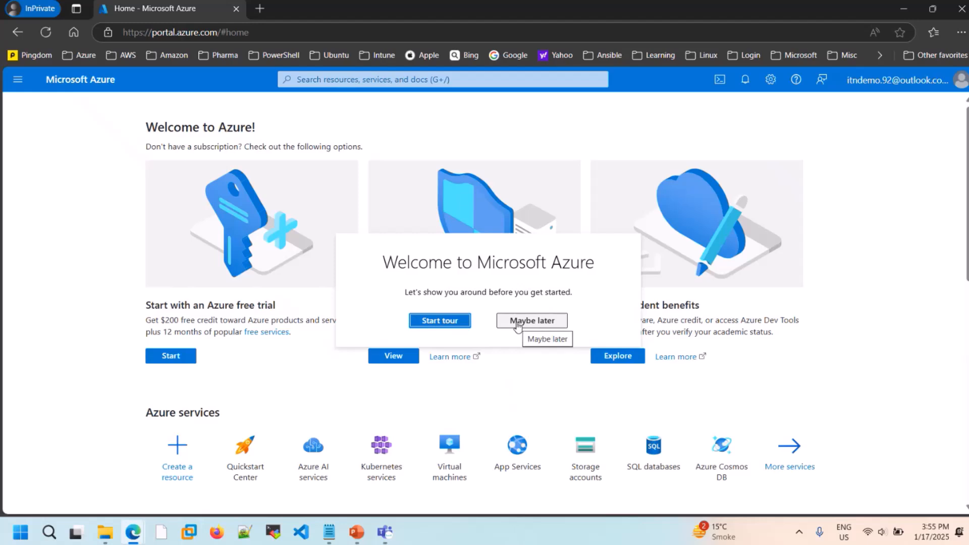
click(517, 323)
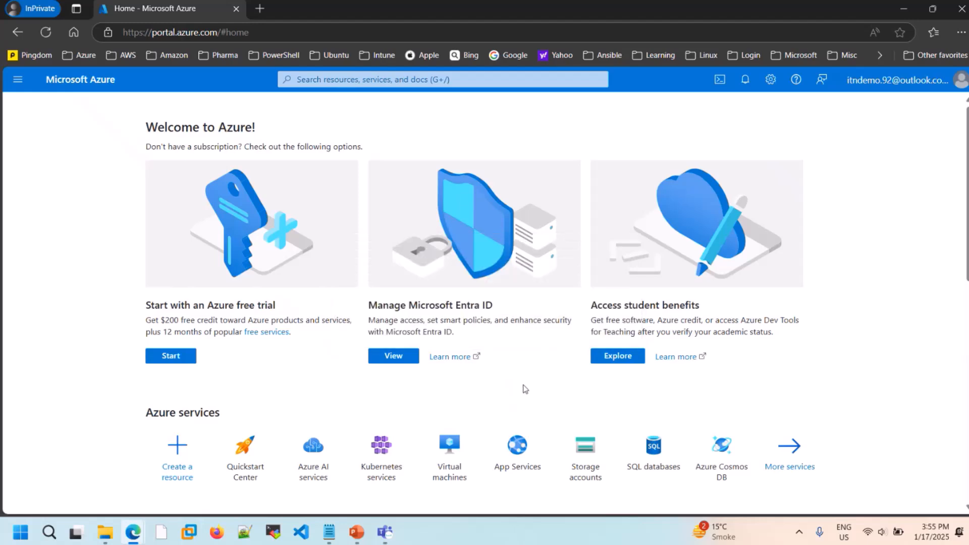
scroll(524, 388, down, 5)
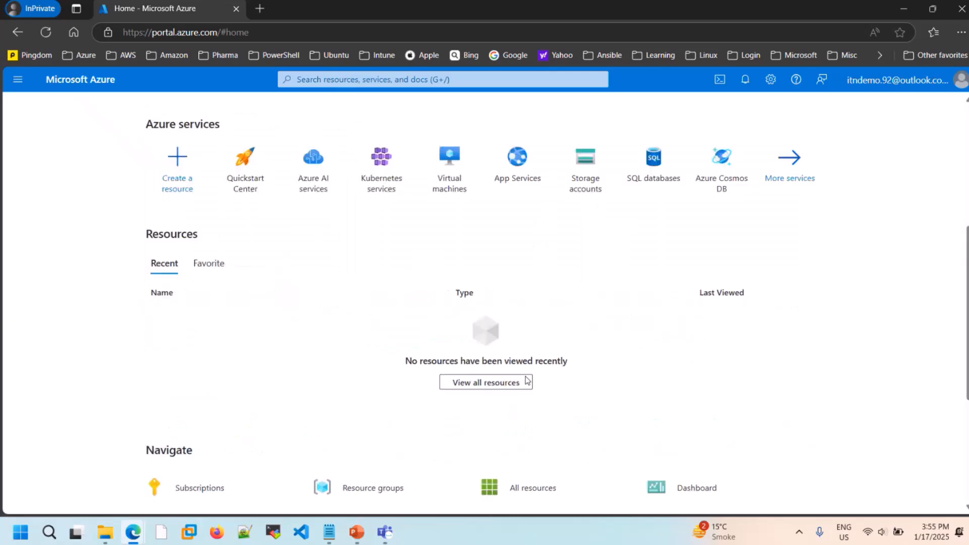
scroll(526, 381, down, 4)
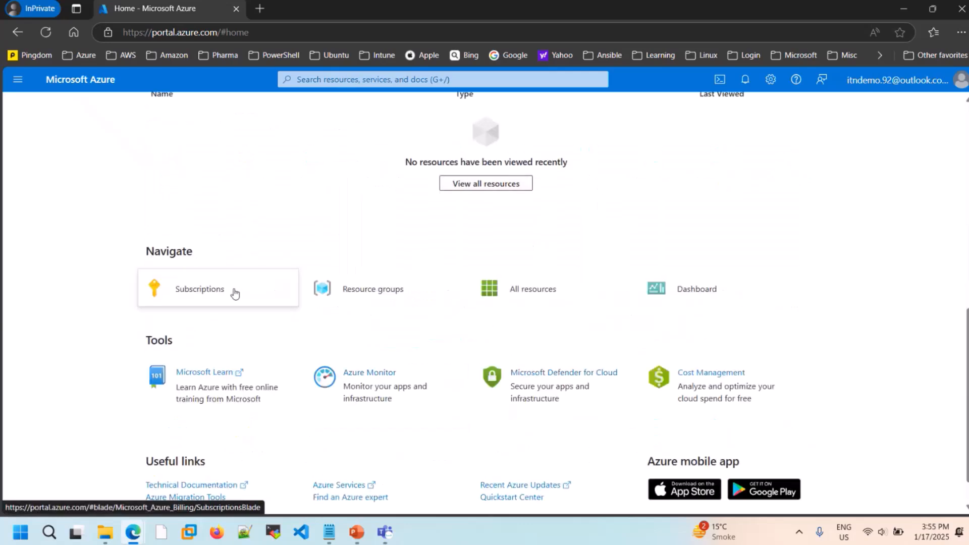
mouse_move(219, 301)
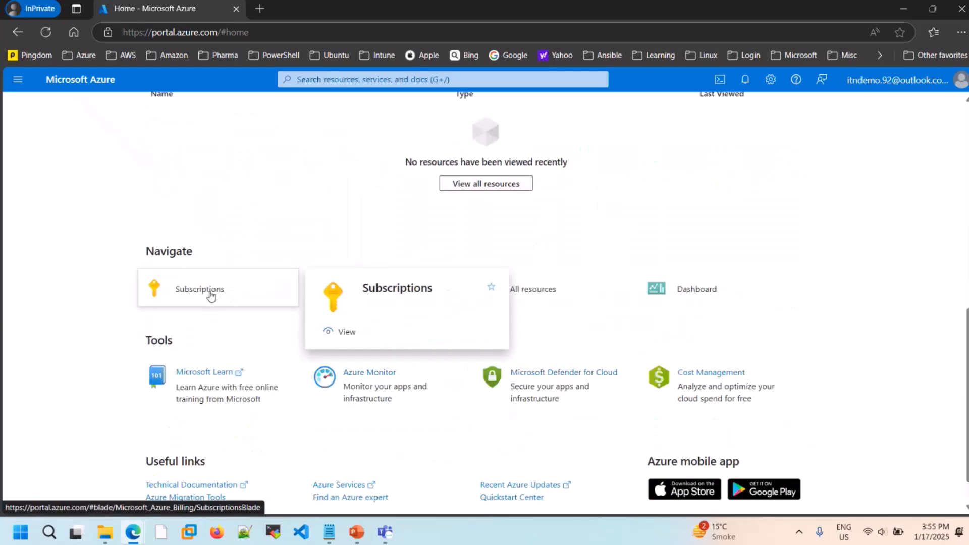
click(211, 296)
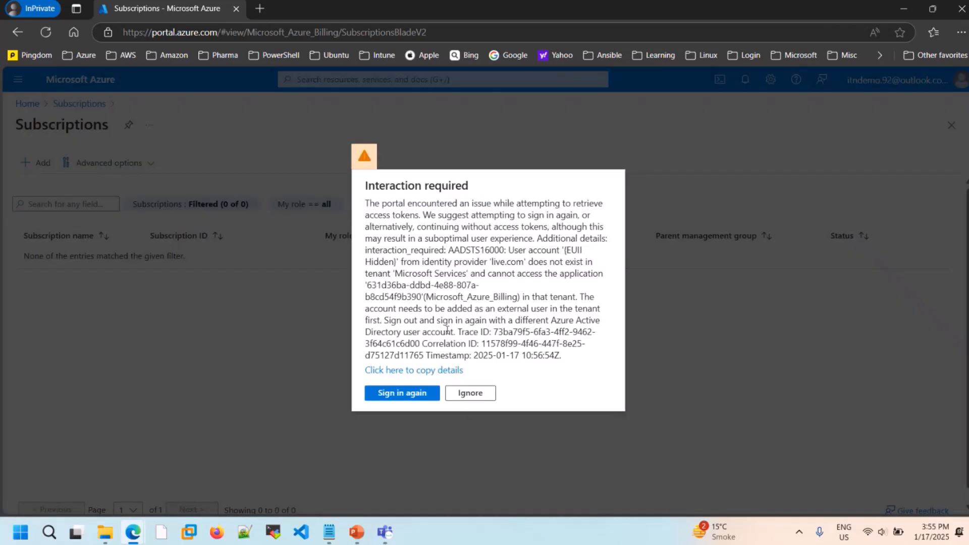
- Start adding a subscription and sign in again with the already signed-in account
click(461, 397)
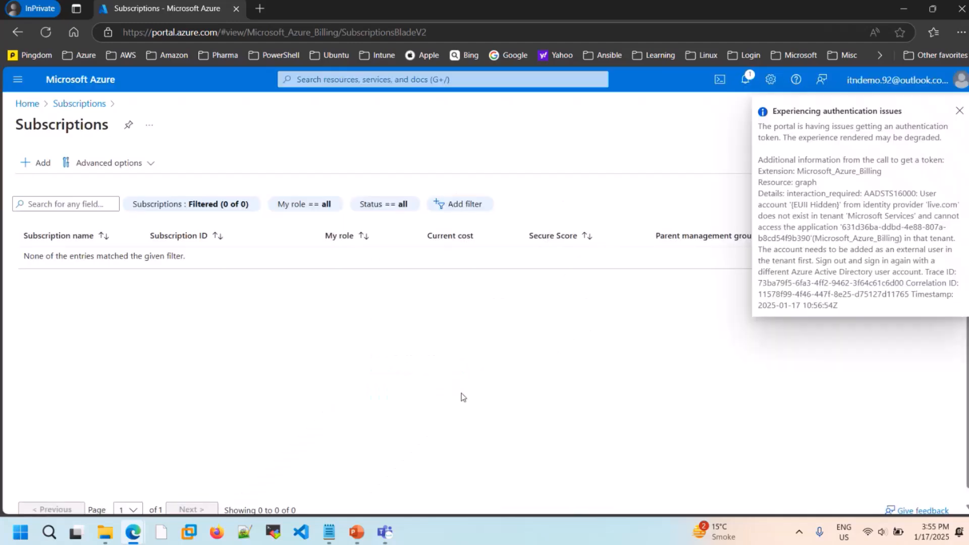
click(38, 168)
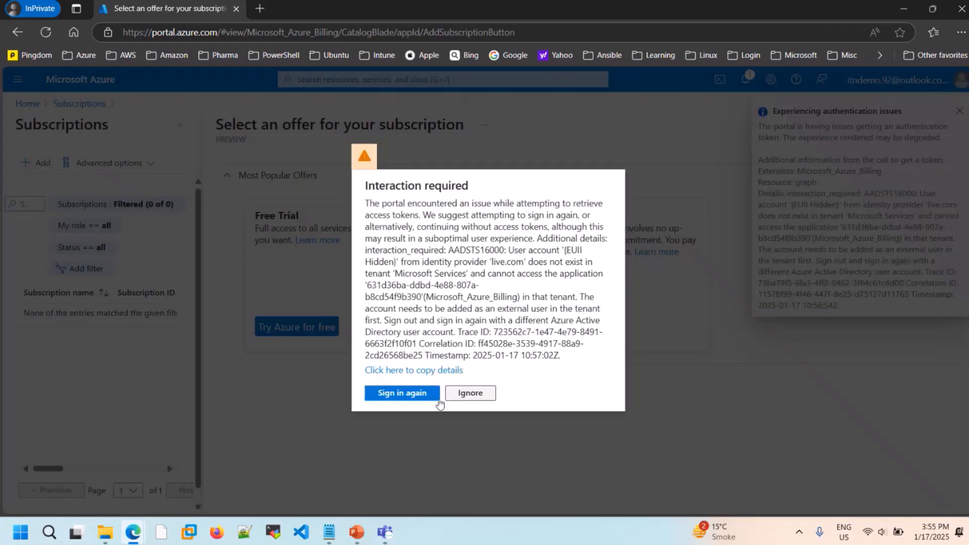
click(419, 393)
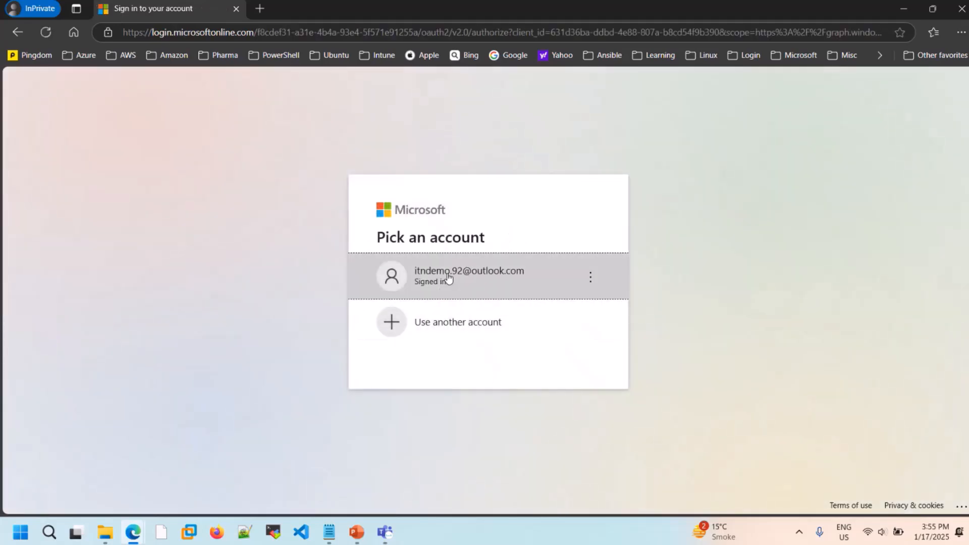
click(448, 278)
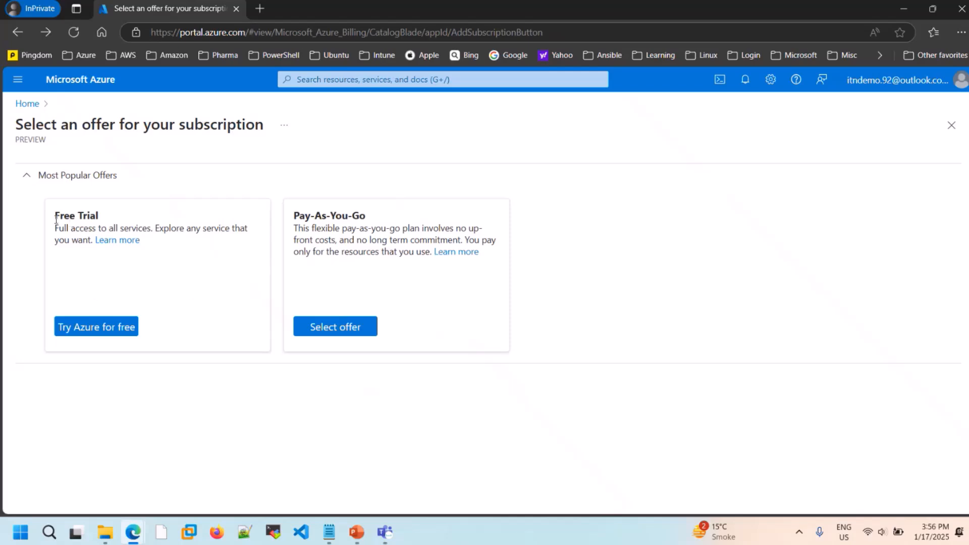
- Choose the Free Trial offer for the new subscription to open its sign-up form
drag(55, 218, 187, 241)
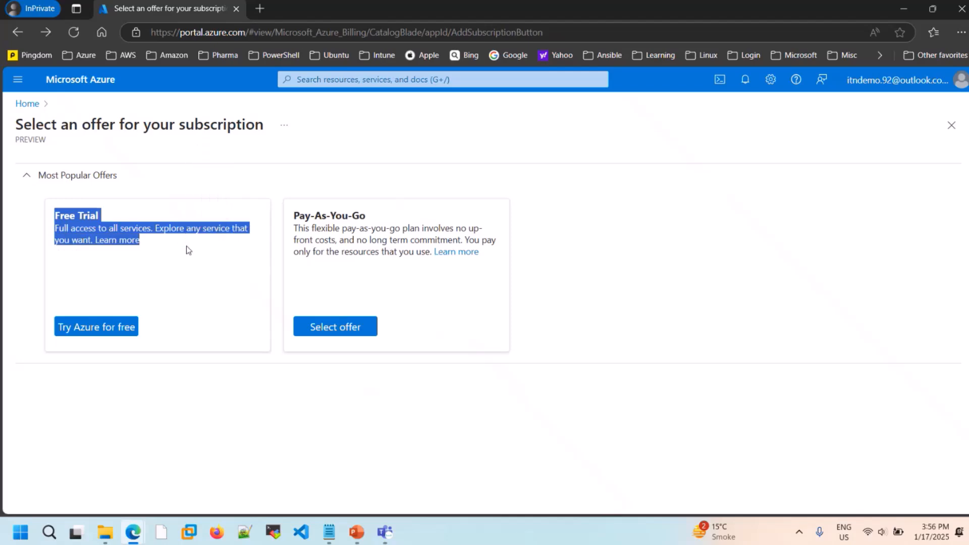
click(188, 250)
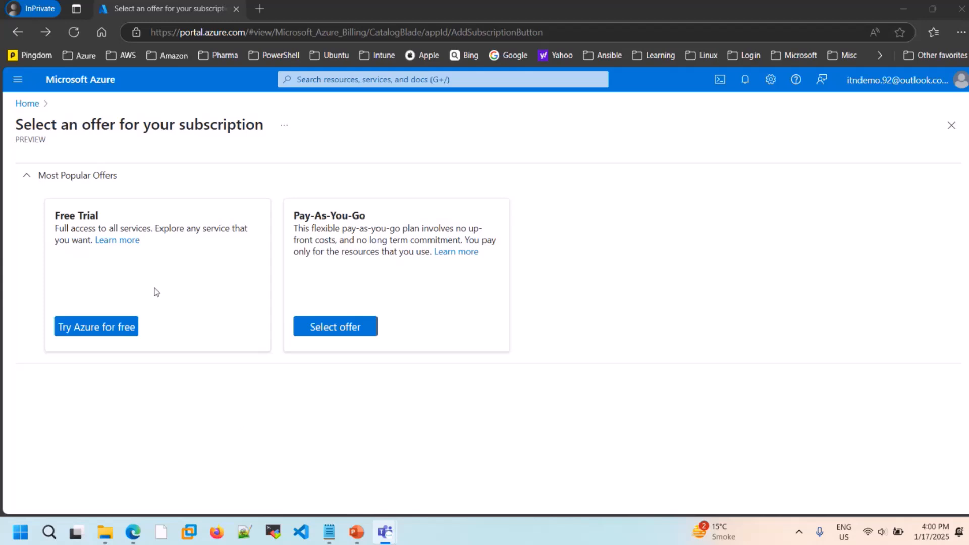
click(116, 328)
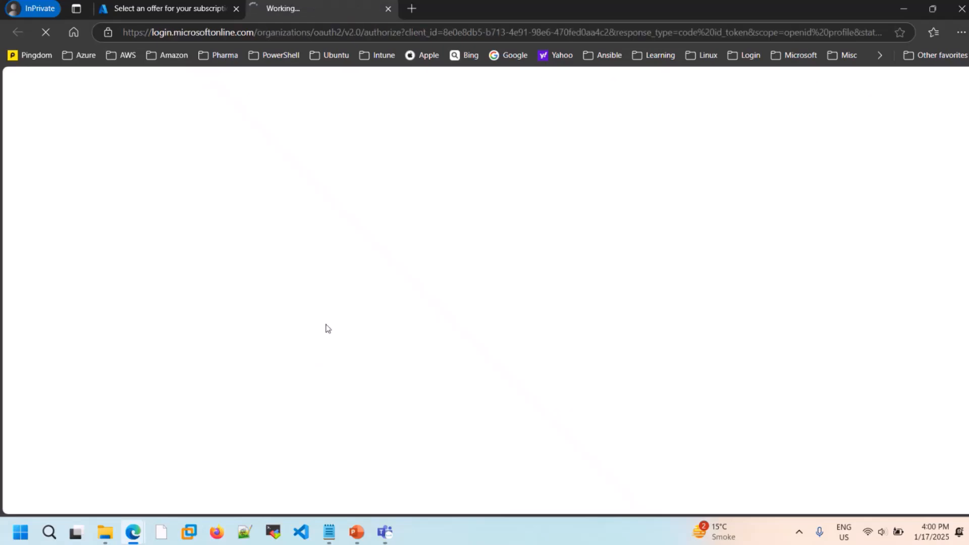
- Try to verify identity by text message with a saved phone number, returning to the sign-up form to retry
scroll(254, 319, down, 1)
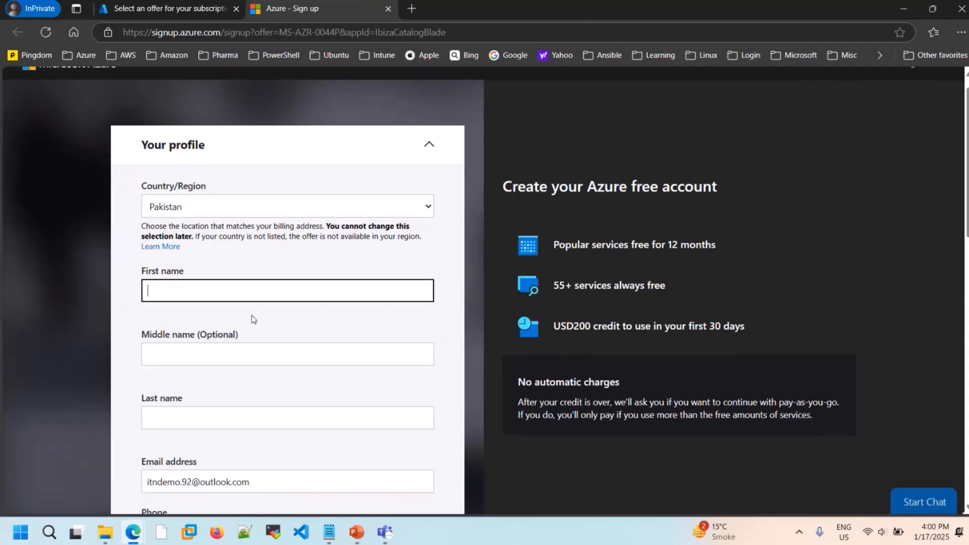
scroll(270, 288, down, 3)
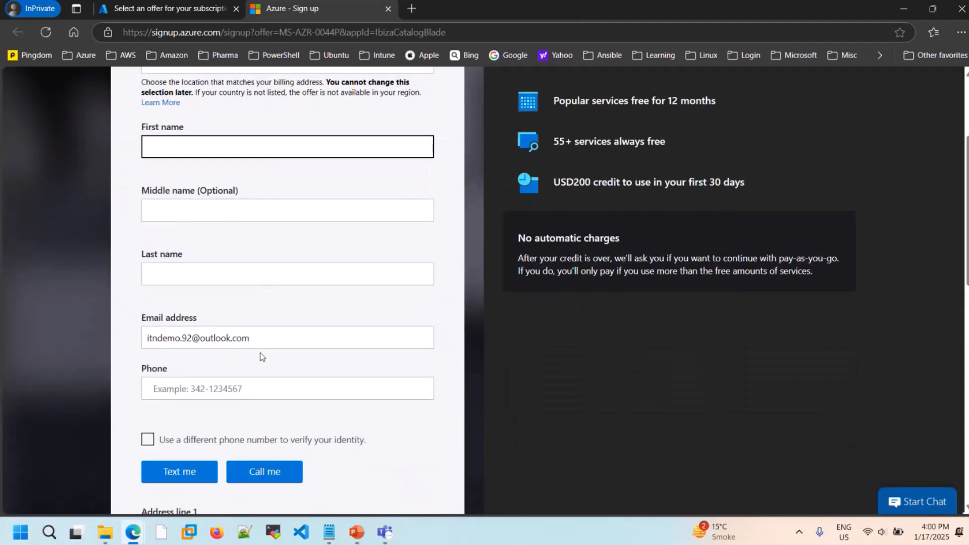
scroll(262, 356, down, 4)
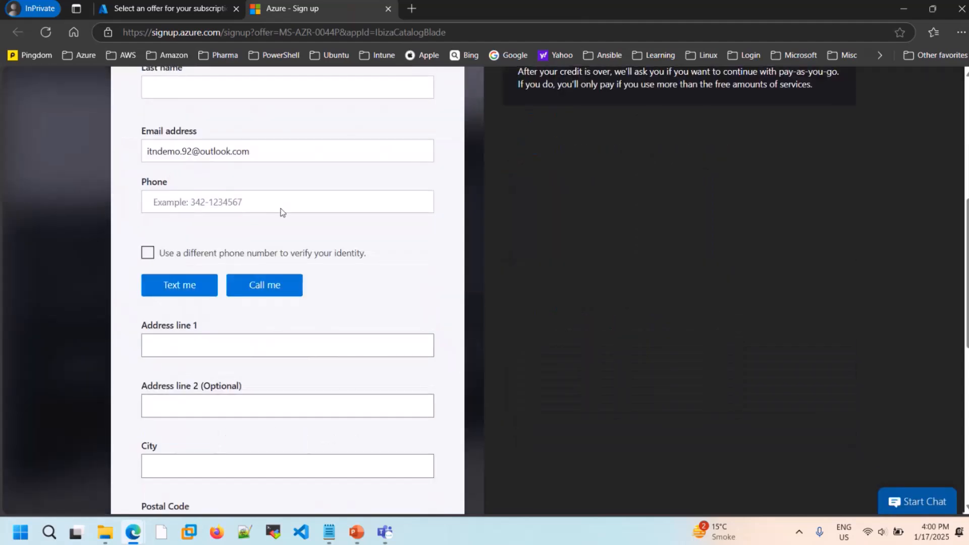
click(281, 208)
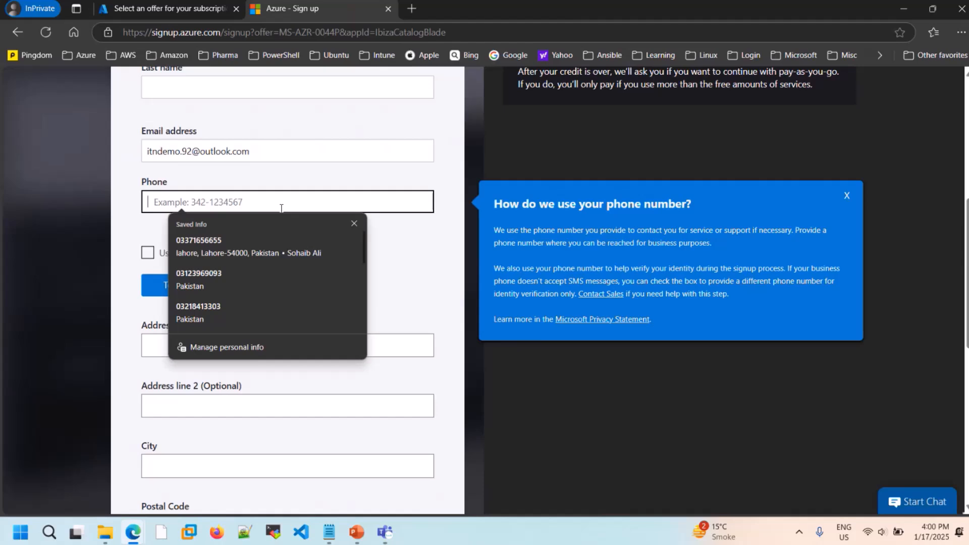
click(135, 220)
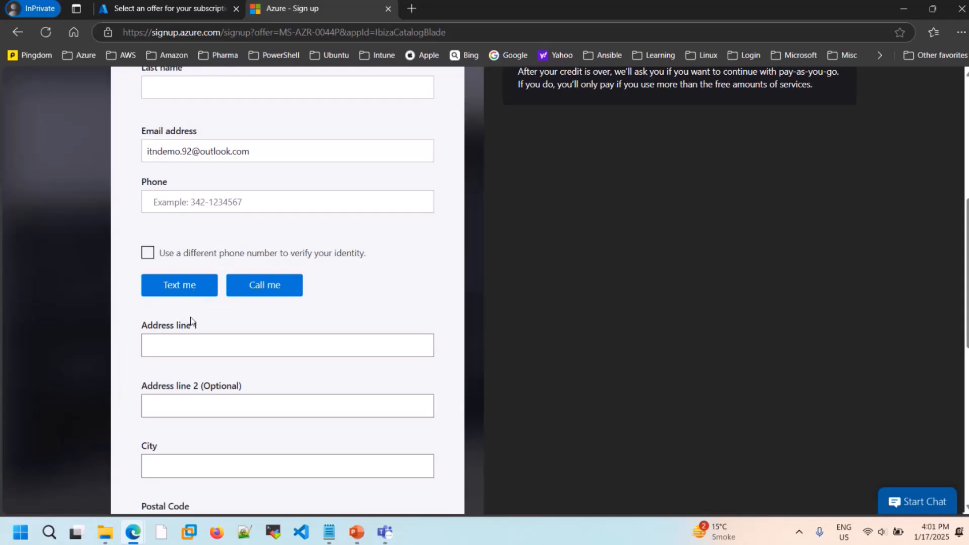
click(190, 201)
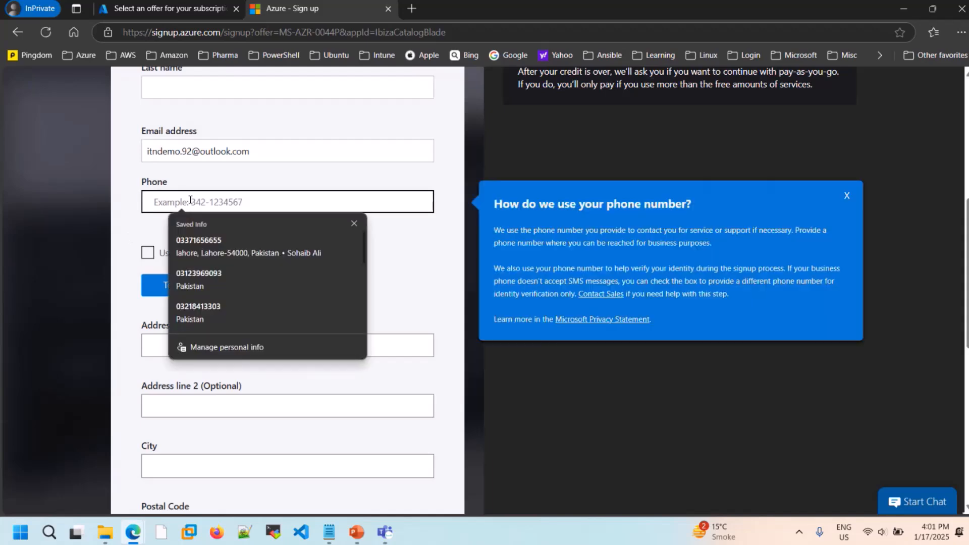
click(220, 309)
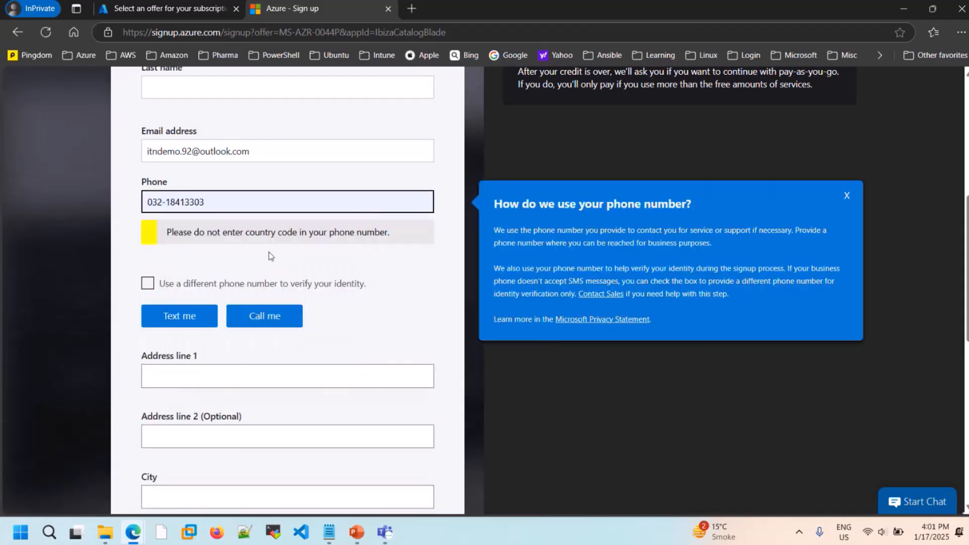
click(186, 318)
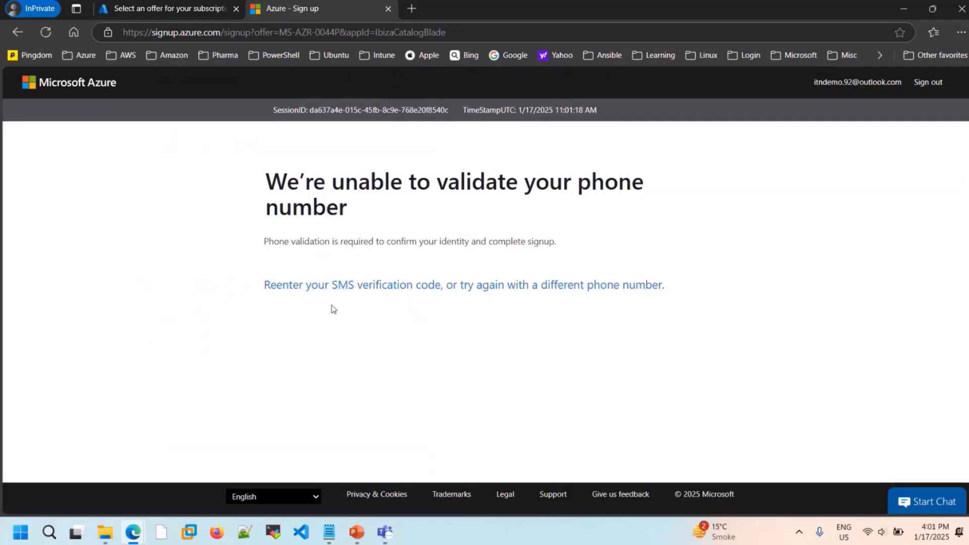
click(391, 285)
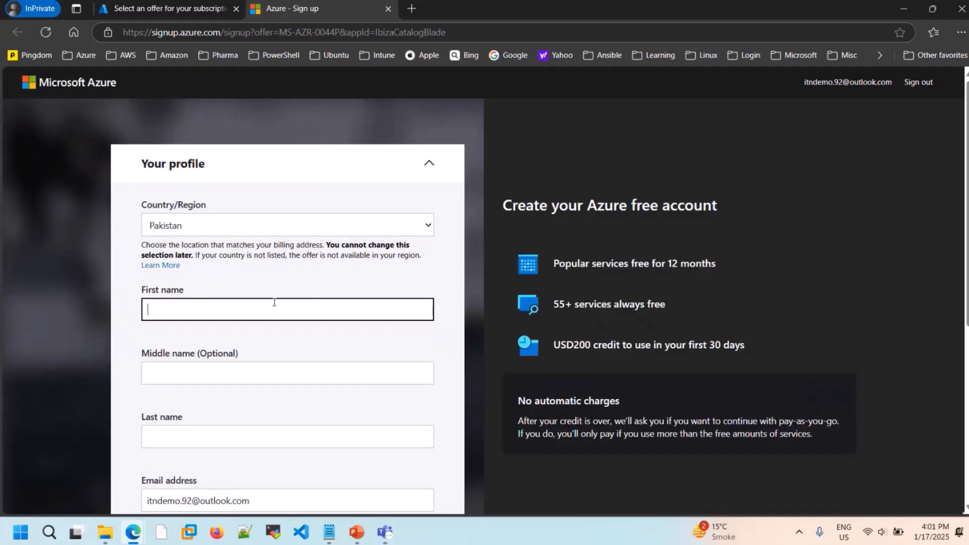
- Look over the phone verification, address, city and postal code fields of the profile form
scroll(274, 306, down, 2)
scroll(274, 306, down, 5)
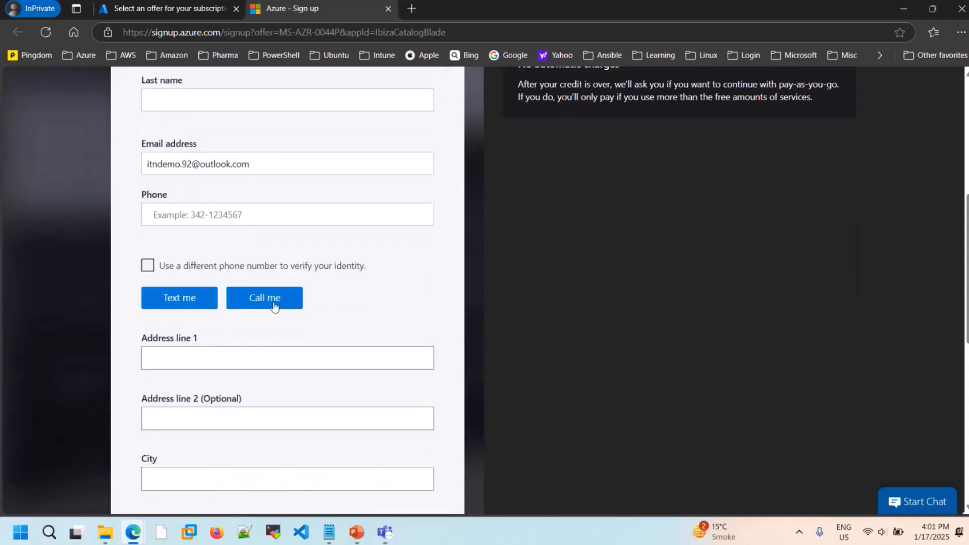
scroll(271, 380, down, 2)
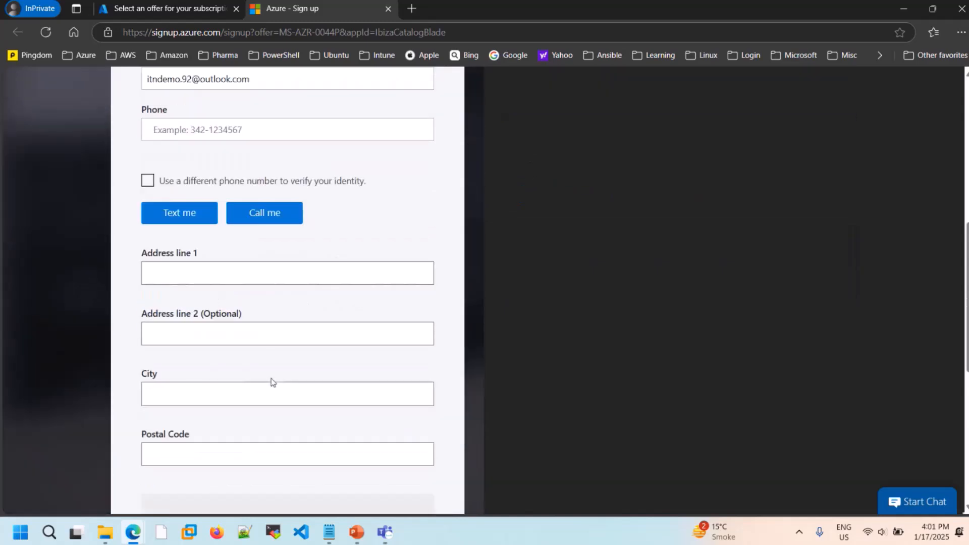
click(206, 281)
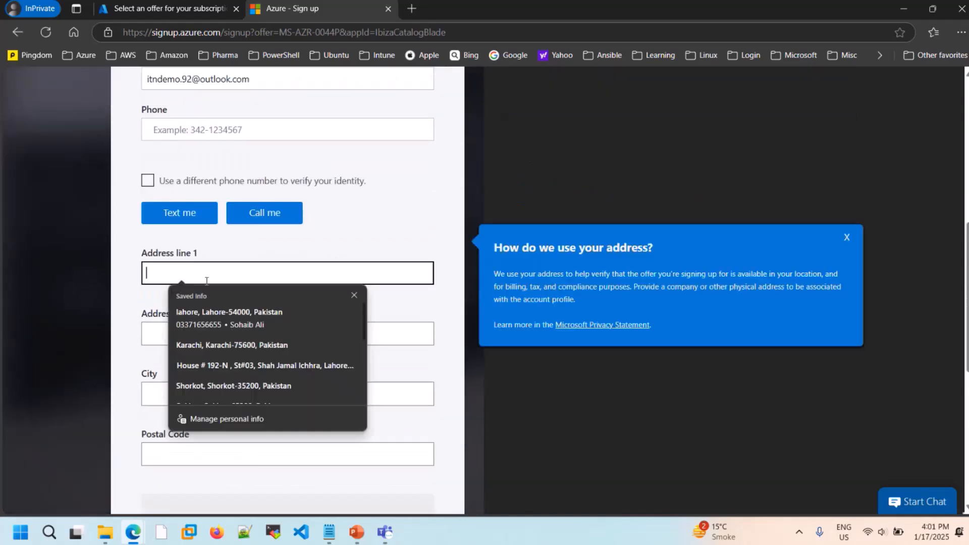
click(145, 337)
scroll(145, 336, down, 3)
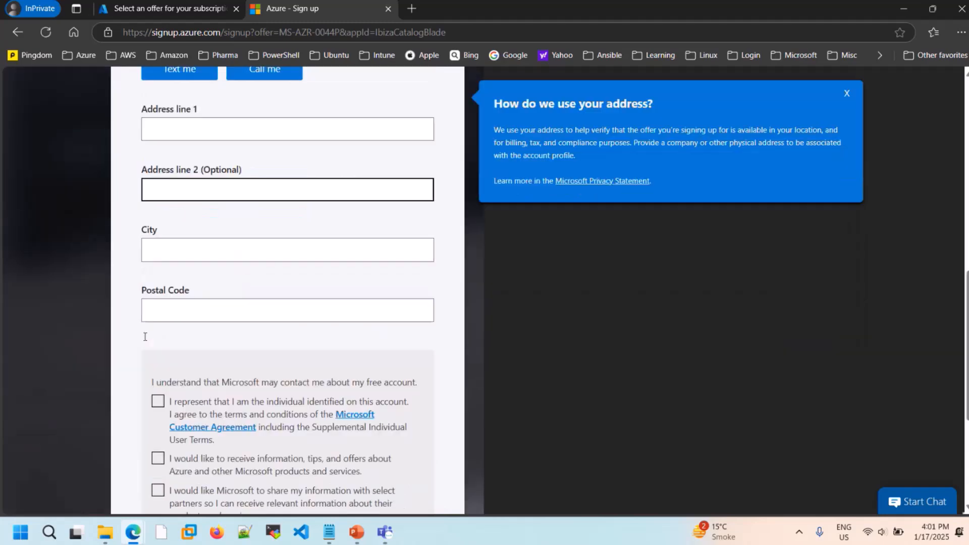
click(237, 310)
- Accept the Microsoft Customer Agreement and opt in to both Azure offers and sharing information with select partners
scroll(237, 311, down, 4)
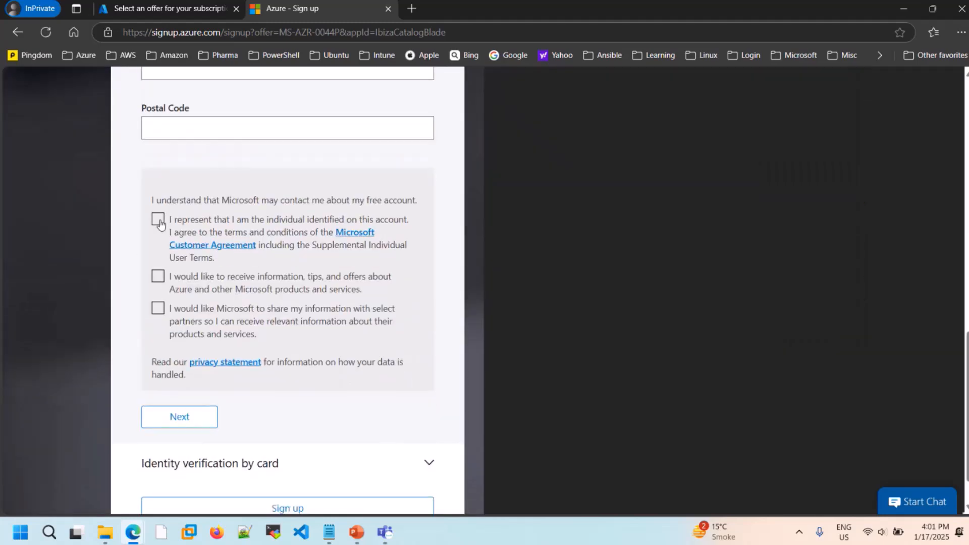
click(157, 258)
click(157, 276)
click(157, 307)
- Try to expand the Identity verification by card section below the profile form
scroll(332, 402, down, 1)
scroll(333, 402, down, 1)
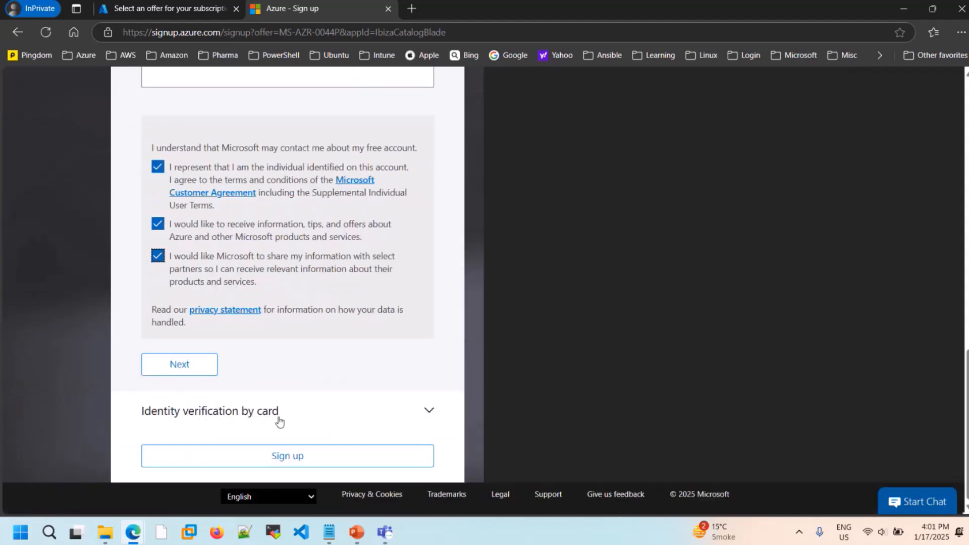
click(428, 414)
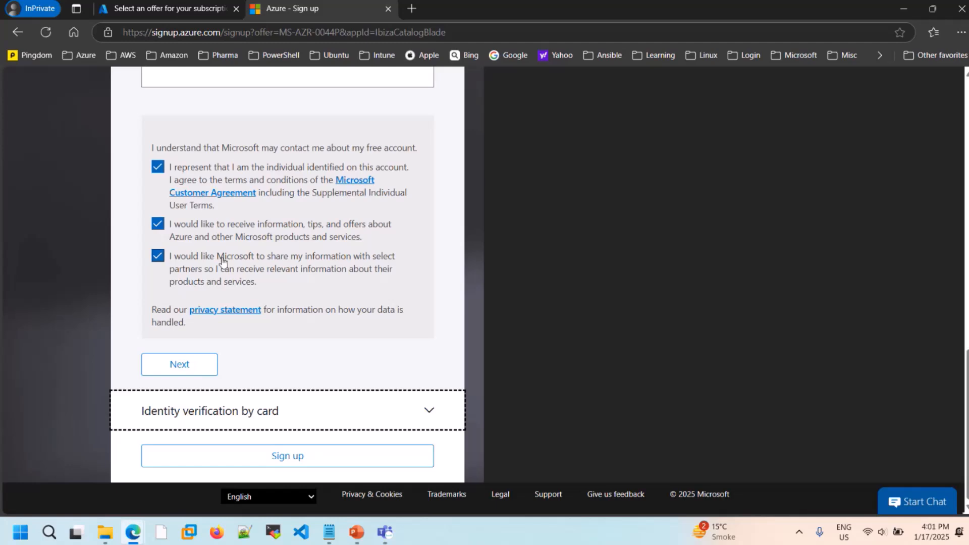
- Review the whole sign-up form, from the country and name fields to the agreement options and card verification section
scroll(223, 261, up, 4)
scroll(223, 260, down, 4)
scroll(220, 247, up, 9)
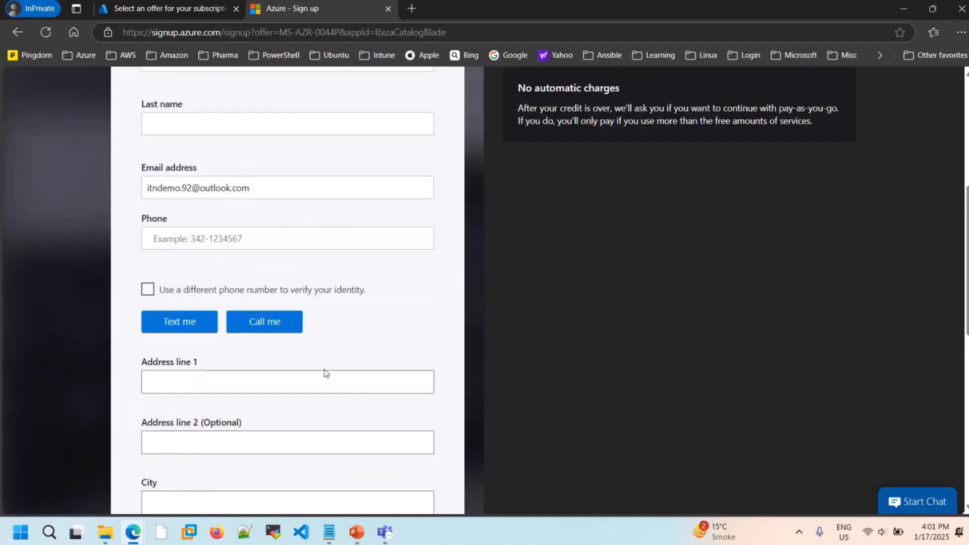
scroll(324, 372, down, 10)
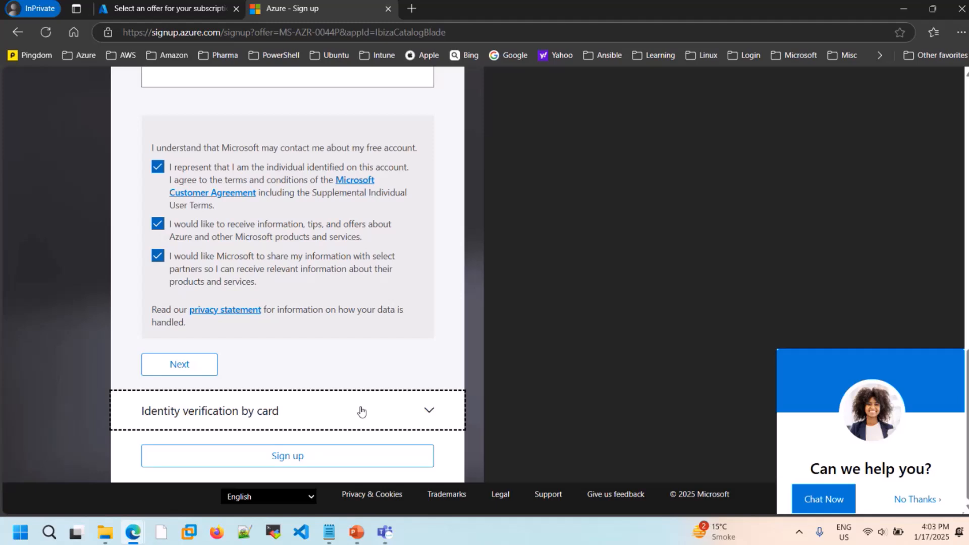
scroll(362, 411, up, 15)
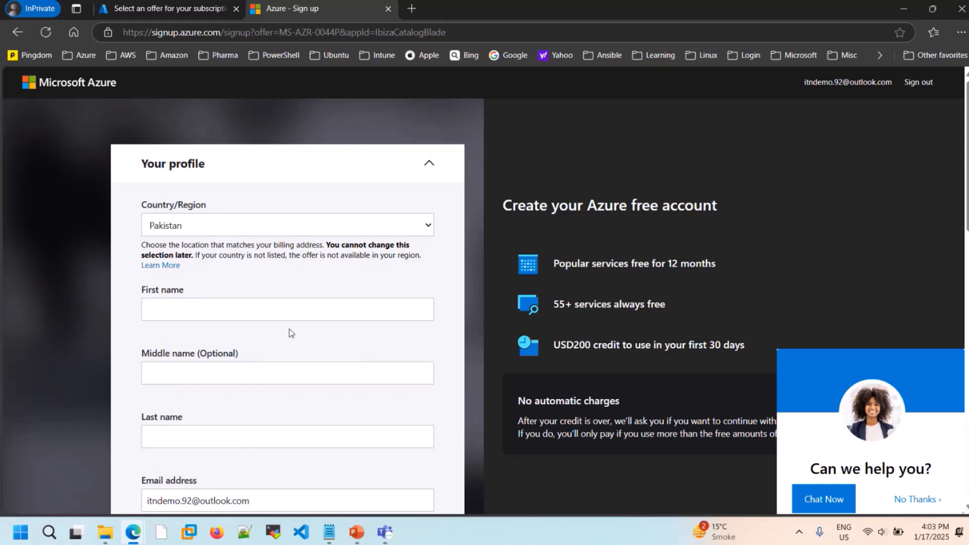
scroll(346, 357, down, 8)
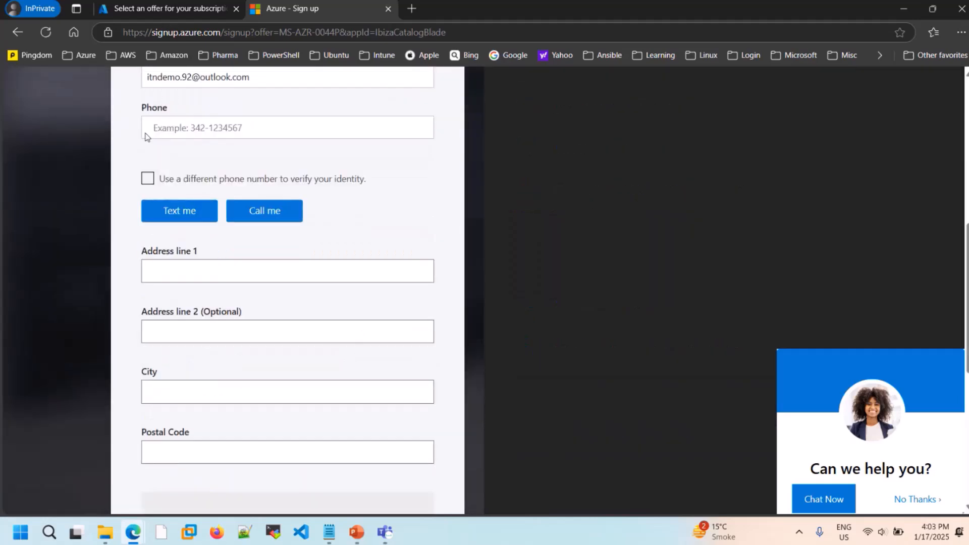
scroll(303, 225, up, 7)
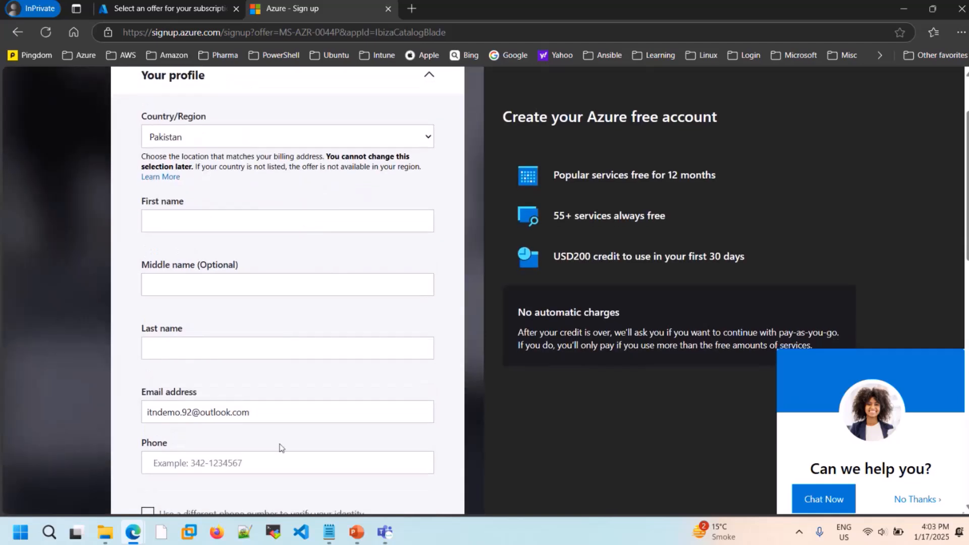
scroll(106, 301, down, 7)
scroll(243, 365, down, 1)
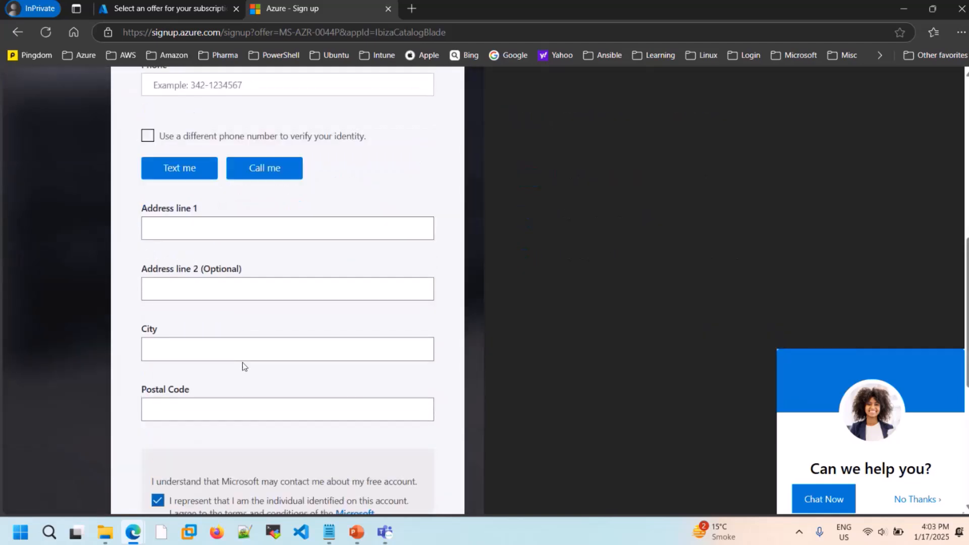
- Review the address and agreement sections of the sign-up form and try again to expand Identity verification by card
scroll(243, 420, down, 5)
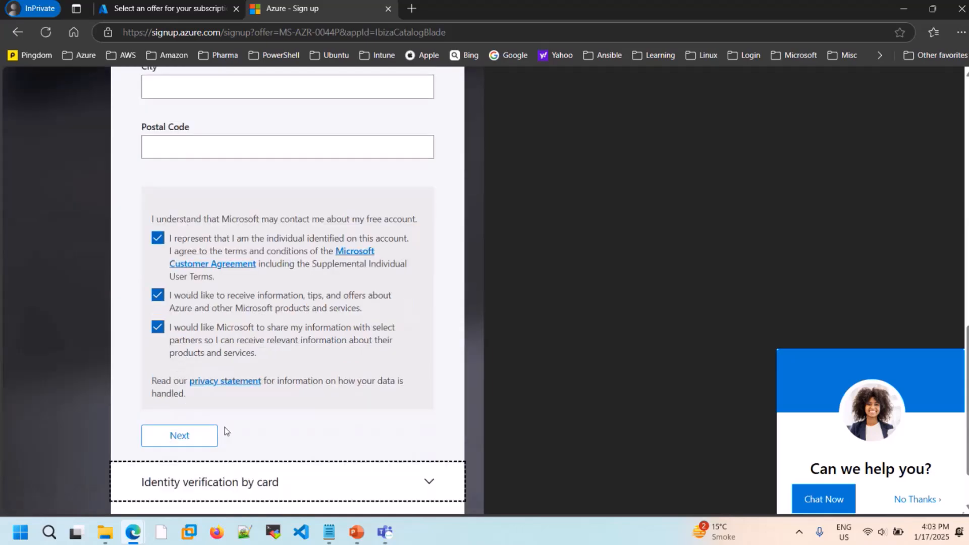
click(333, 485)
scroll(333, 483, down, 2)
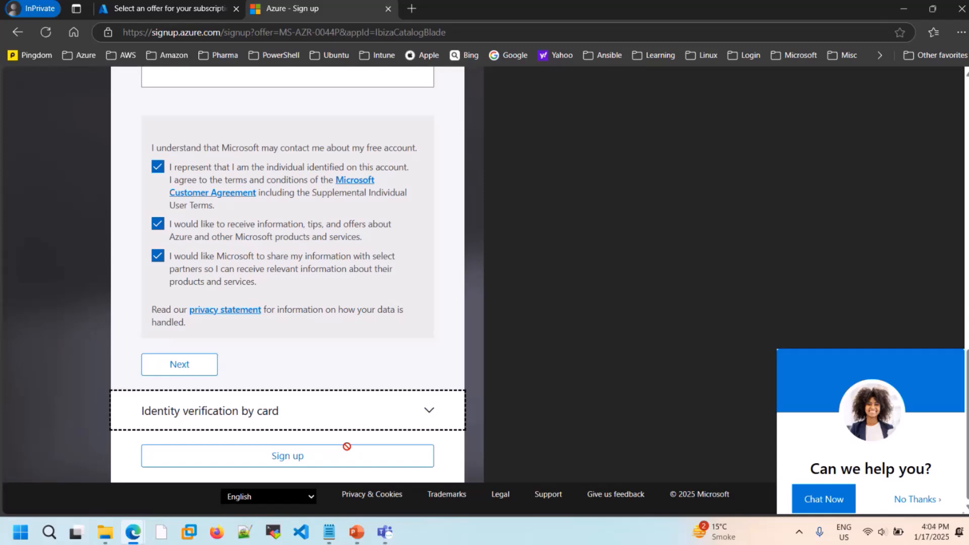
- Return to the Azure portal home page, check the notifications and close them
click(139, 11)
click(77, 80)
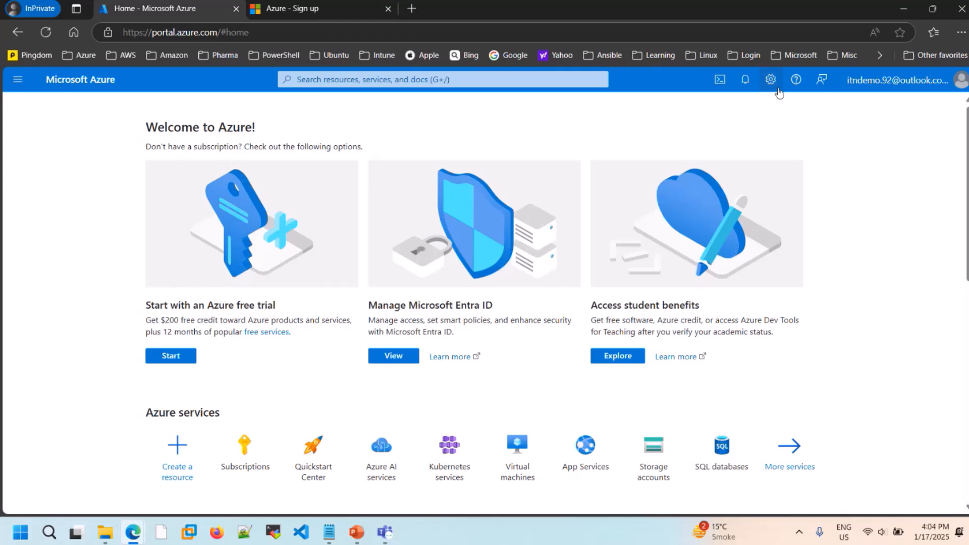
click(746, 85)
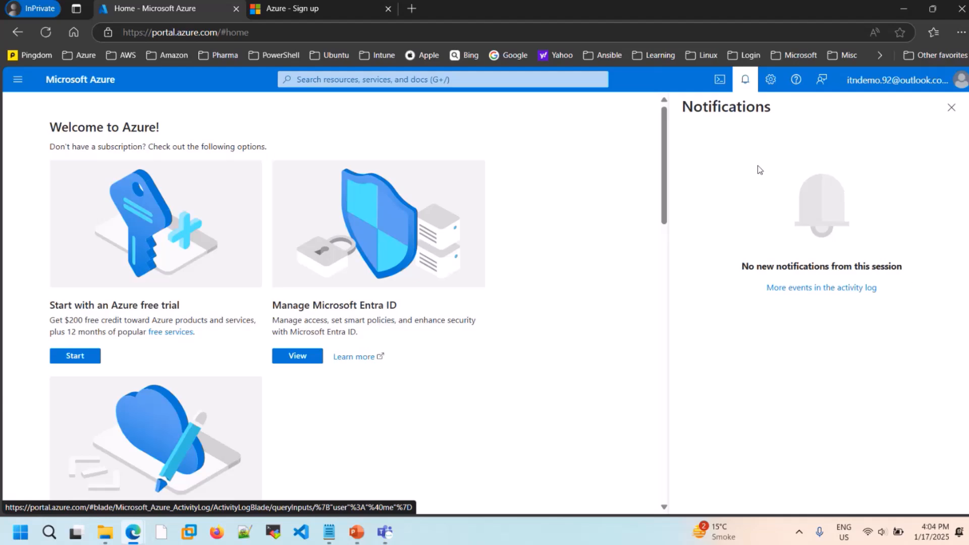
click(951, 107)
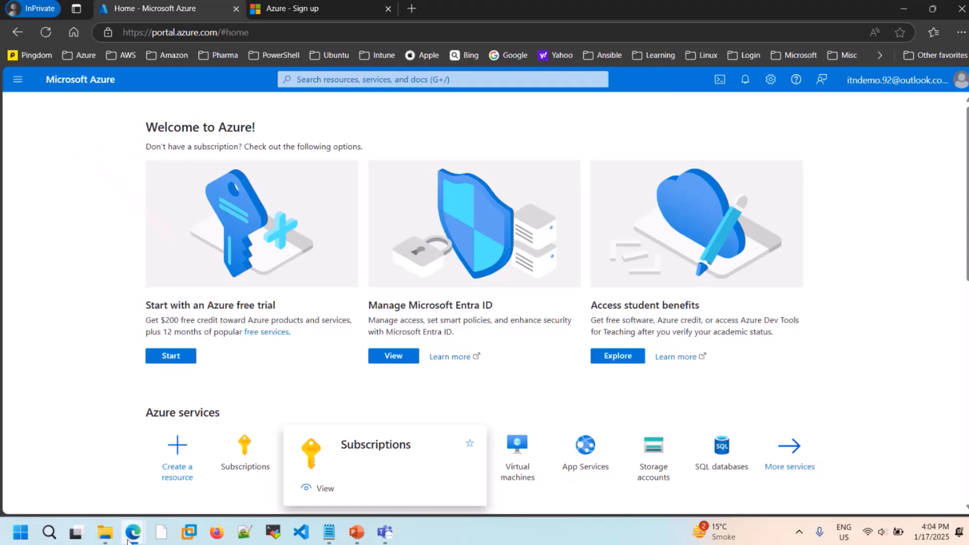
- Switch to the other signed-in Azure portal window, open its Subscriptions list and check the status of the Visual Studio Enterprise subscription
mouse_move(133, 531)
click(92, 443)
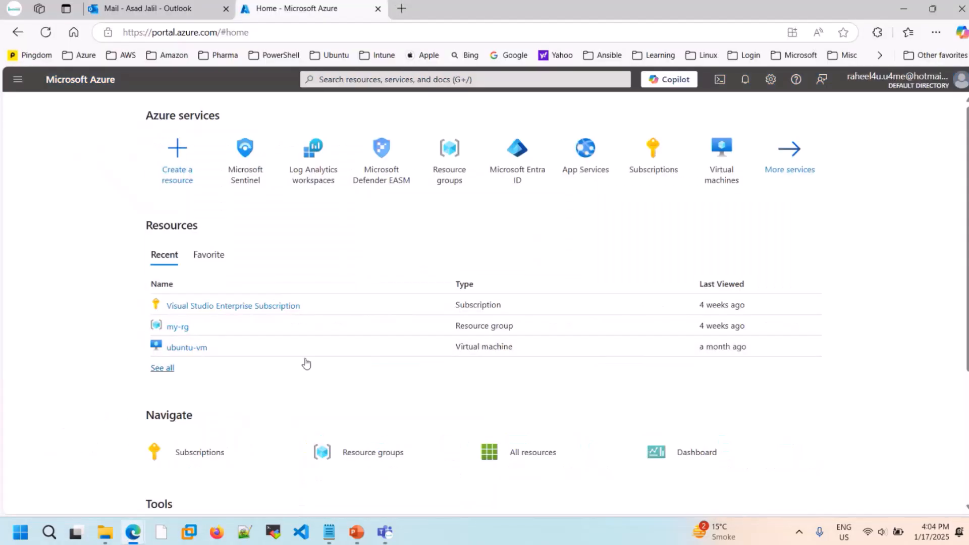
click(203, 456)
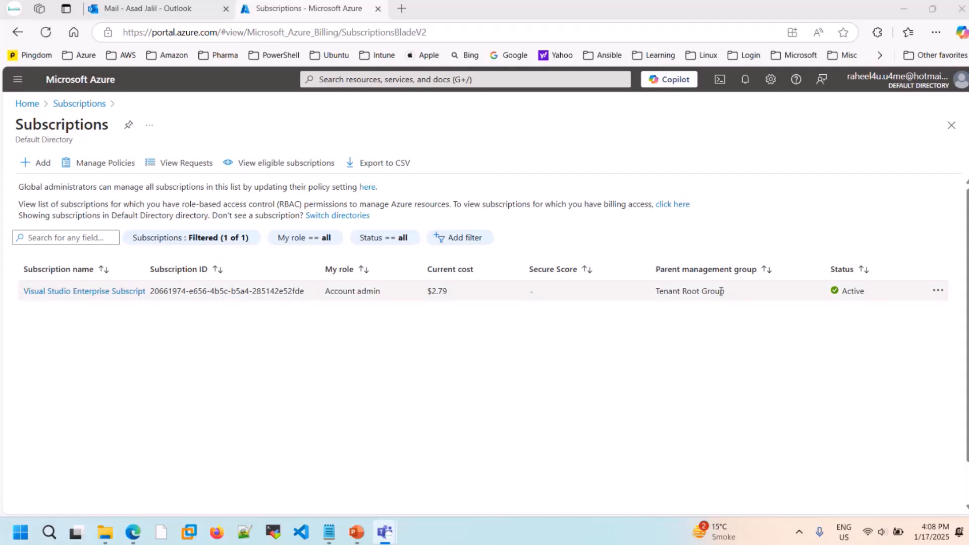
double_click(848, 291)
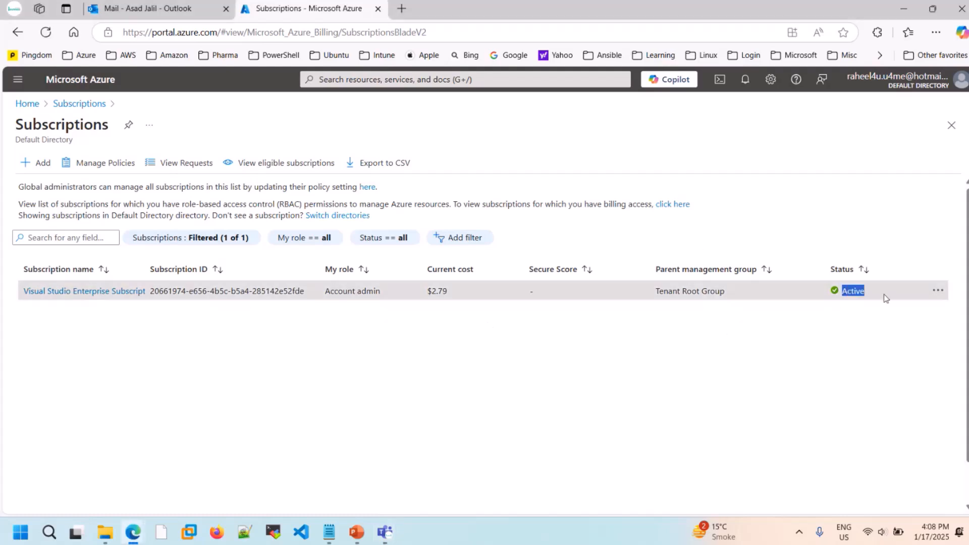
click(719, 354)
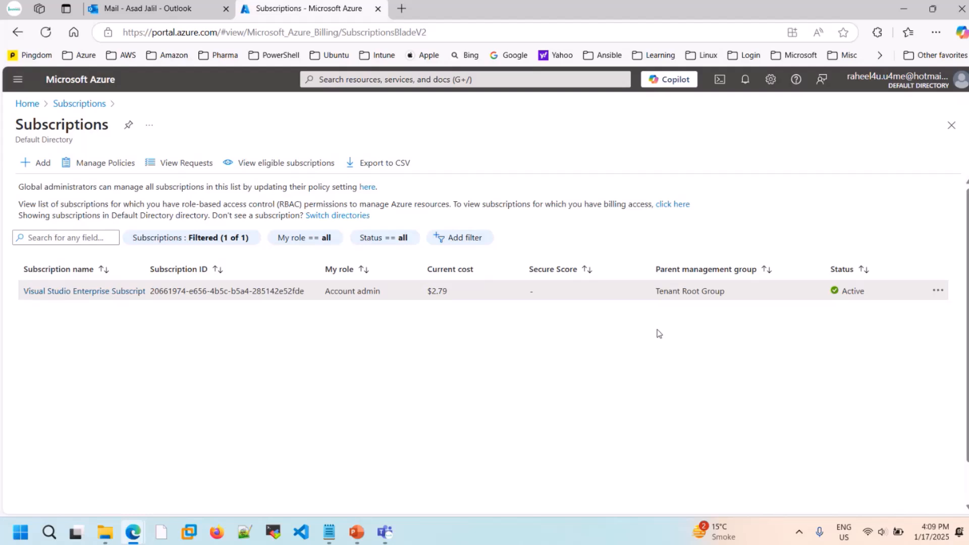
- Switch back to the InPrivate Azure portal window and open the Virtual machines service from the home page
mouse_move(142, 525)
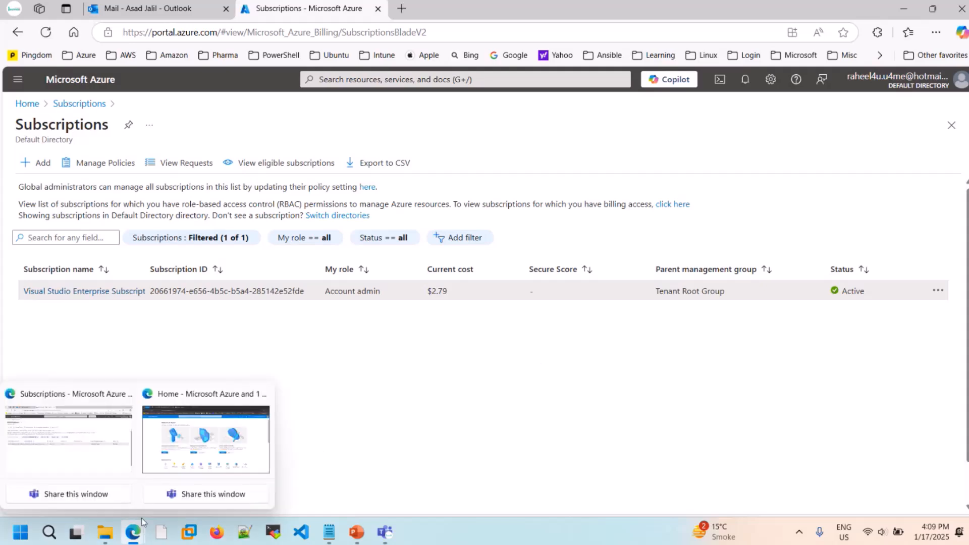
click(206, 439)
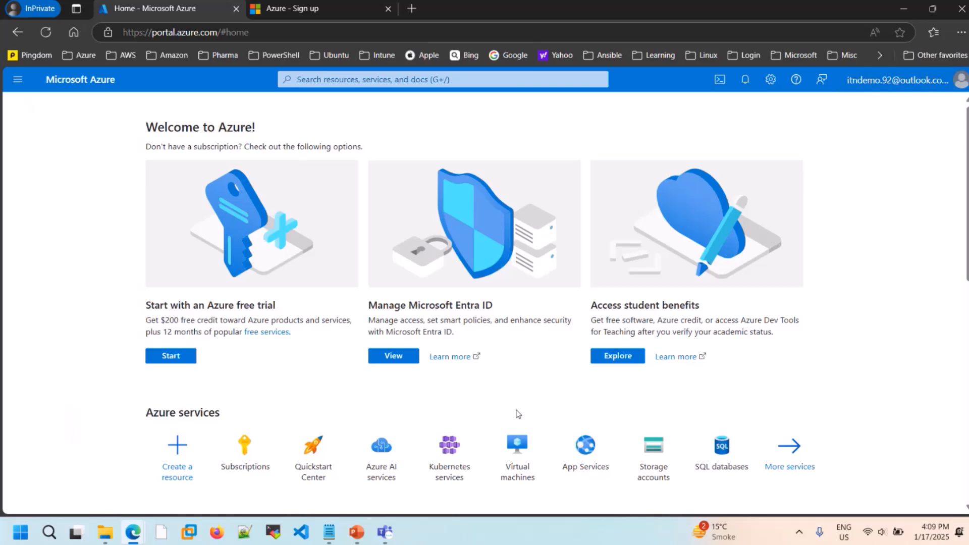
click(508, 462)
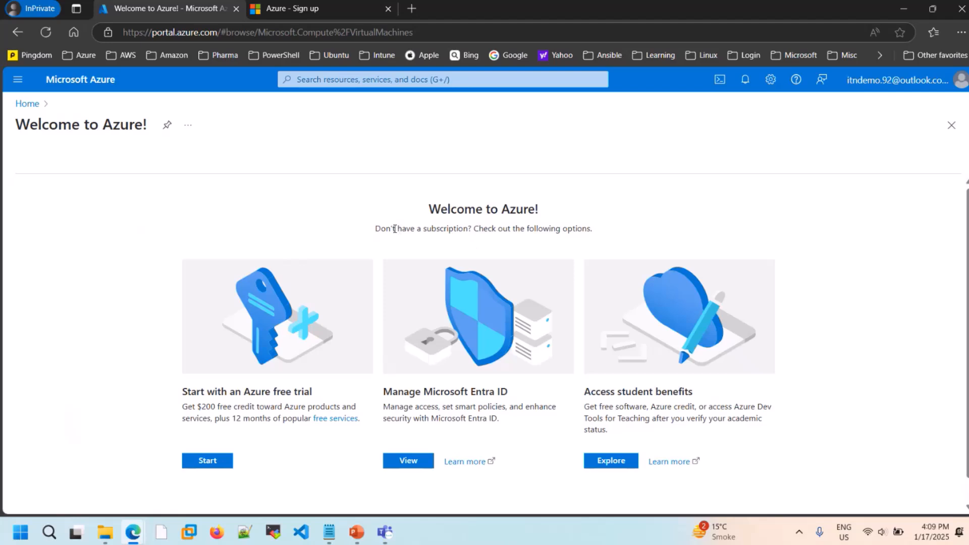
- Highlight the missing-subscription message, the $200 free credit text and the Azure free trial heading on the welcome page
drag(375, 234, 594, 237)
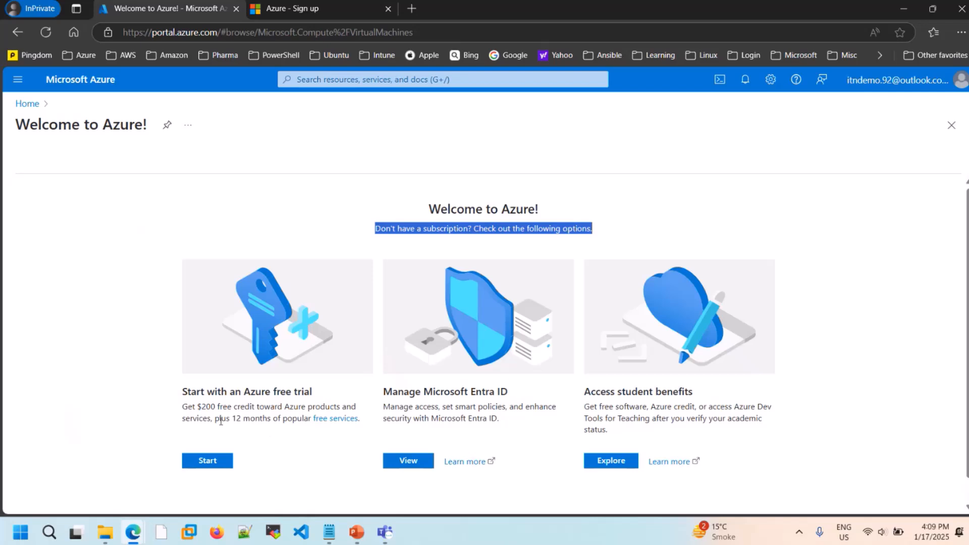
drag(185, 408, 270, 408)
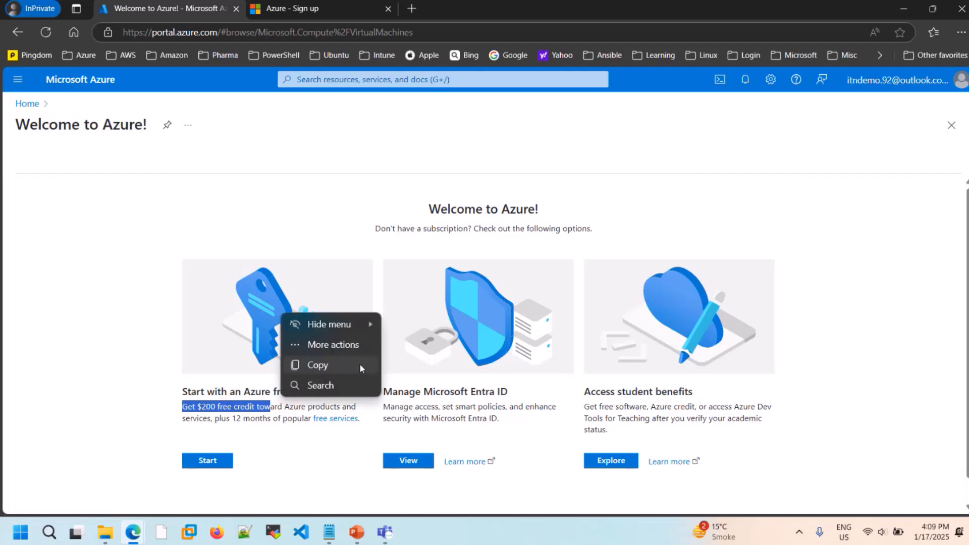
click(362, 365)
click(145, 343)
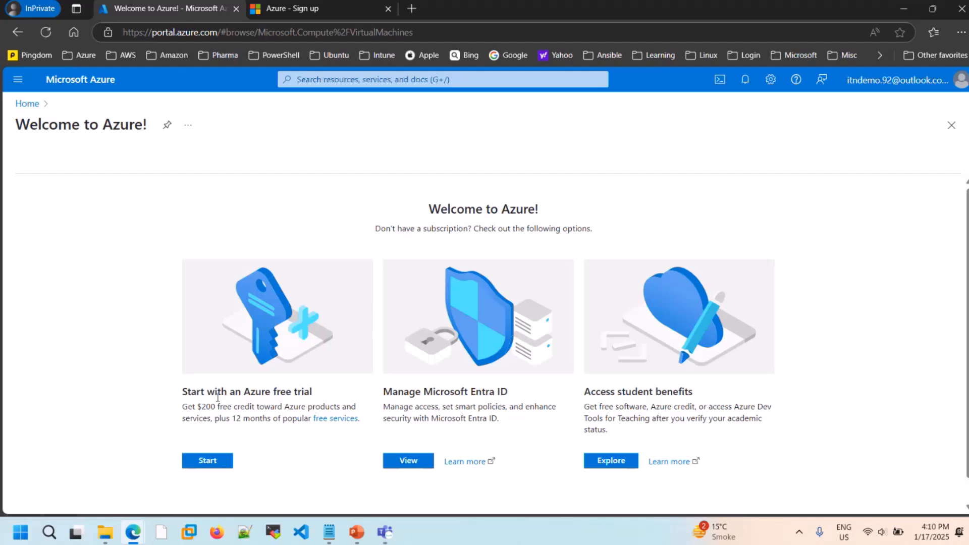
drag(207, 389, 318, 392)
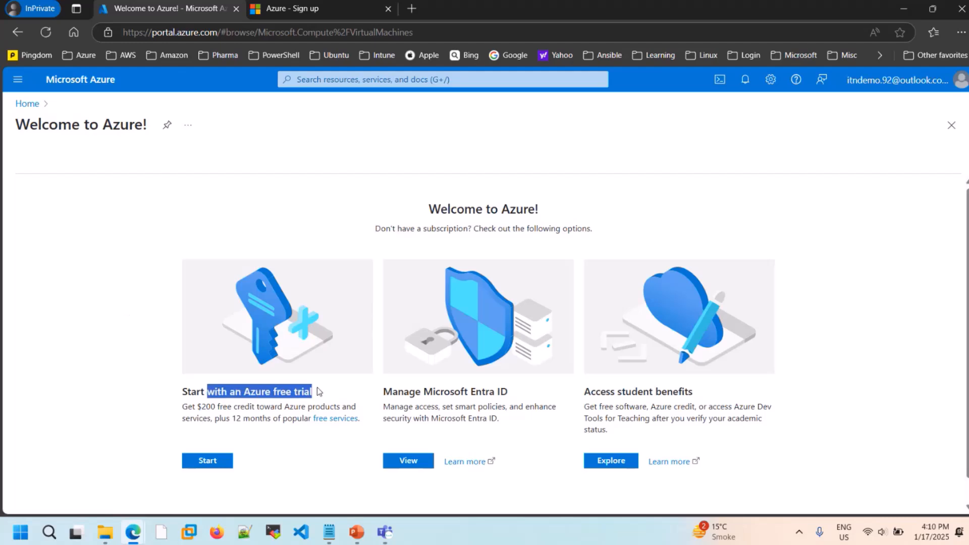
click(42, 285)
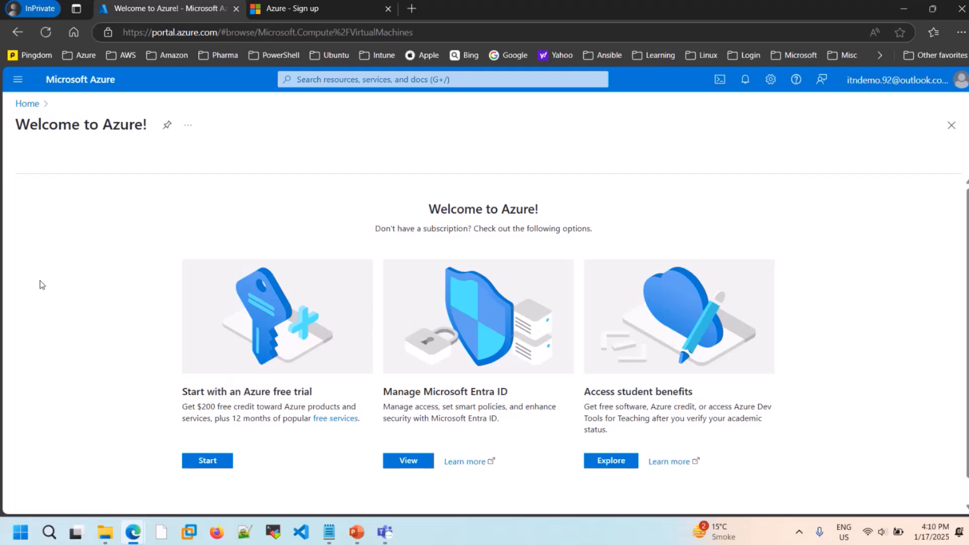
- Switch to the AZ-104.pptx presentation in PowerPoint and go to slide 32, the Azure Infrastructure topic list
click(356, 532)
scroll(75, 432, down, 3)
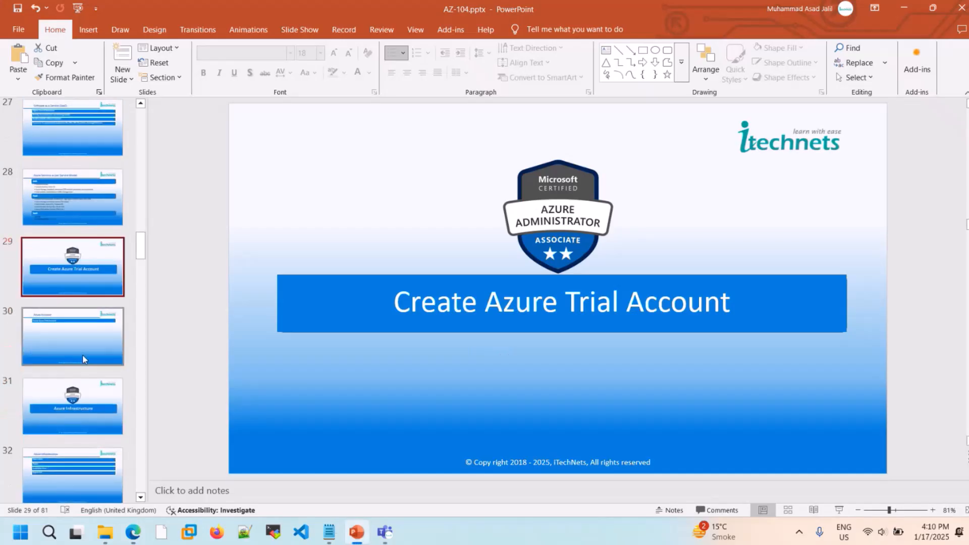
click(82, 354)
click(74, 409)
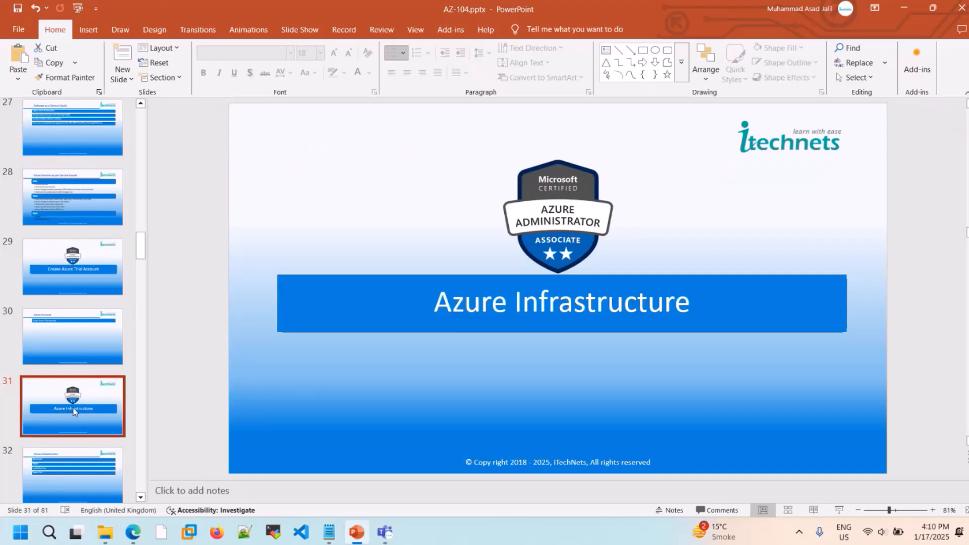
scroll(73, 408, down, 1)
click(74, 410)
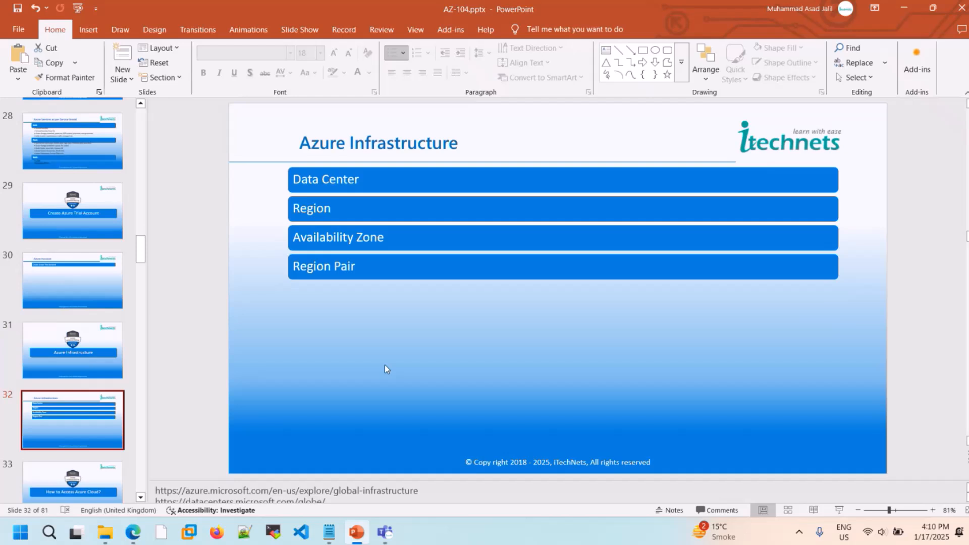
- Highlight the "Azure Global Infra." entry in the Az-104 C22.txt notes in Notepad, and return to the Azure Infrastructure slide in PowerPoint
click(329, 532)
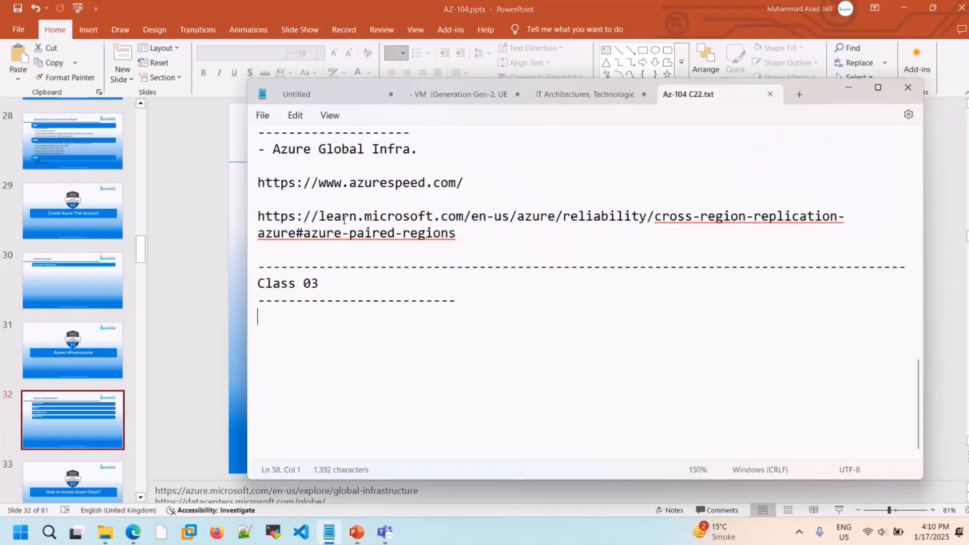
drag(280, 149, 419, 151)
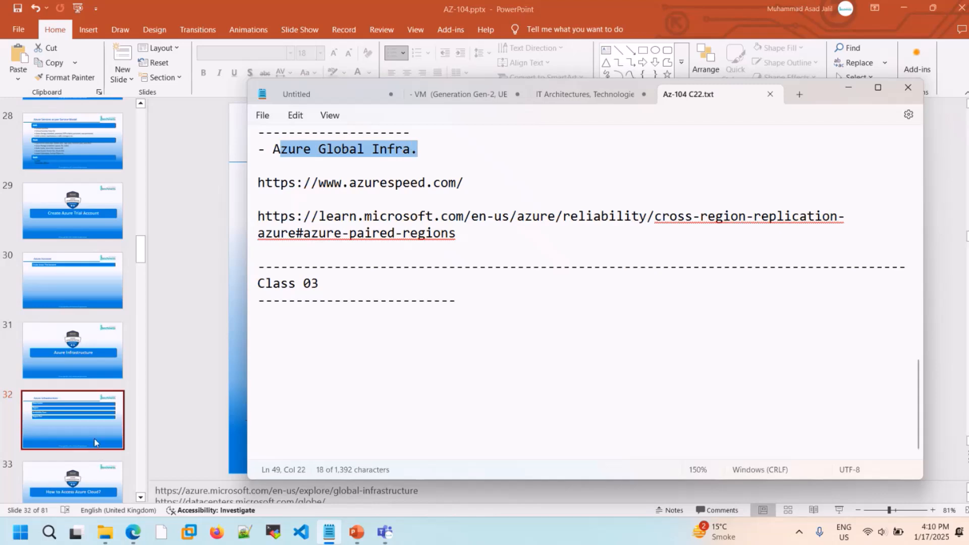
click(95, 443)
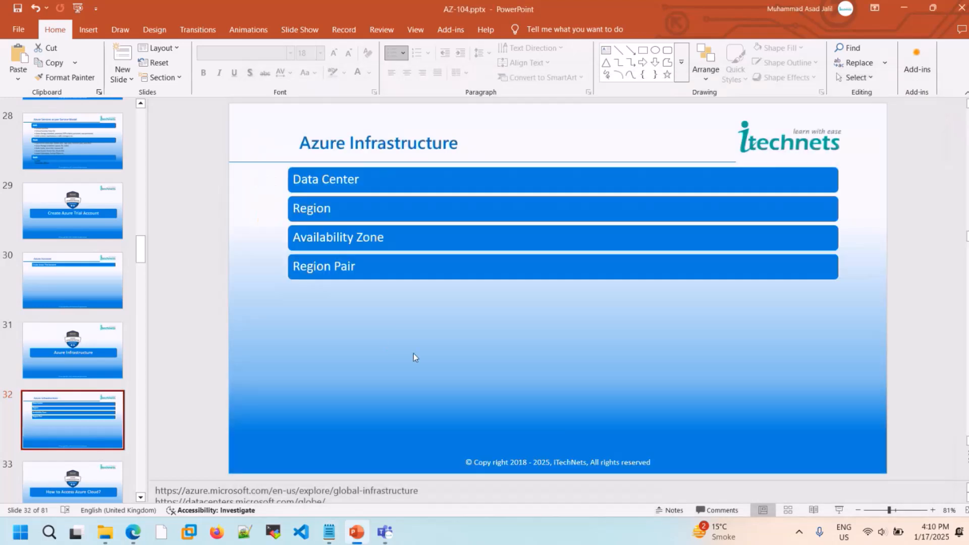
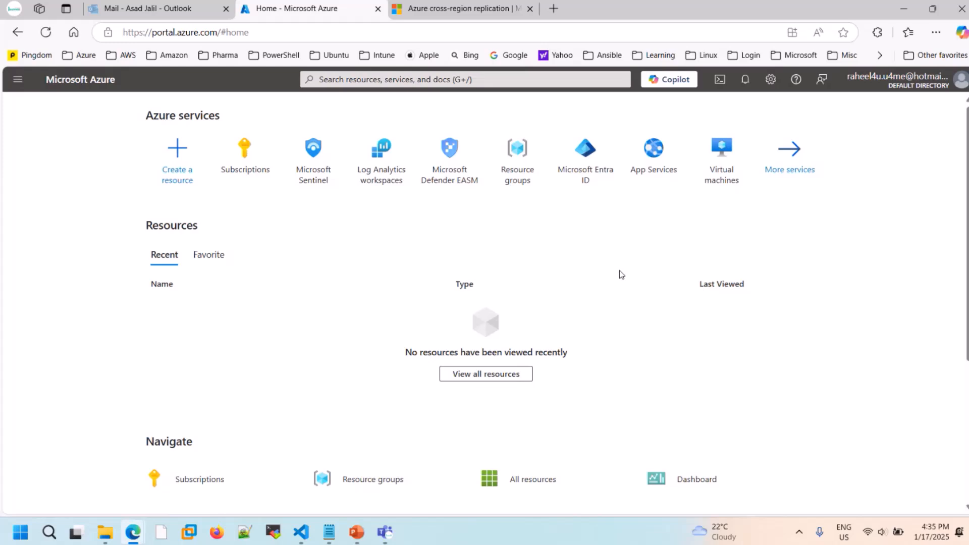
- Open Task Manager, view the CPU details on its Performance page, and close it
right_click(467, 537)
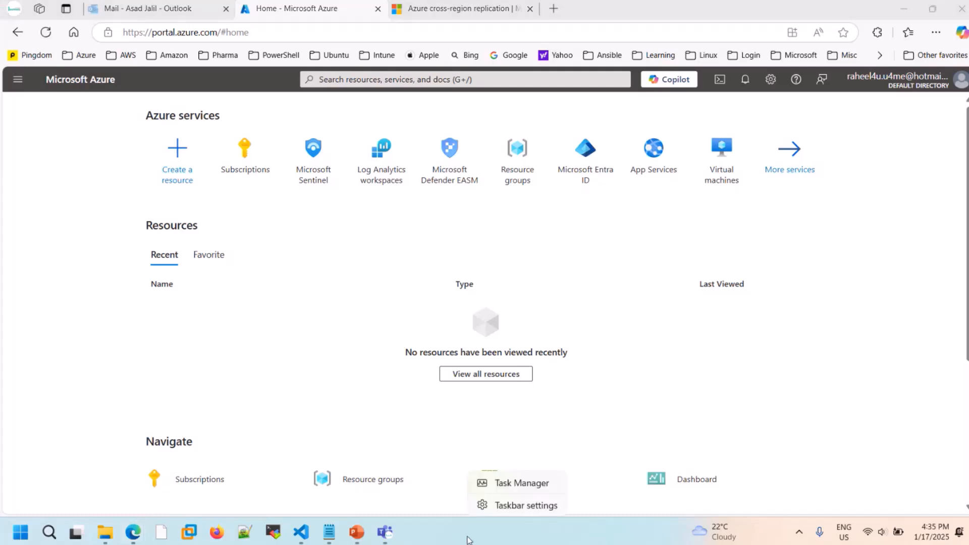
click(528, 484)
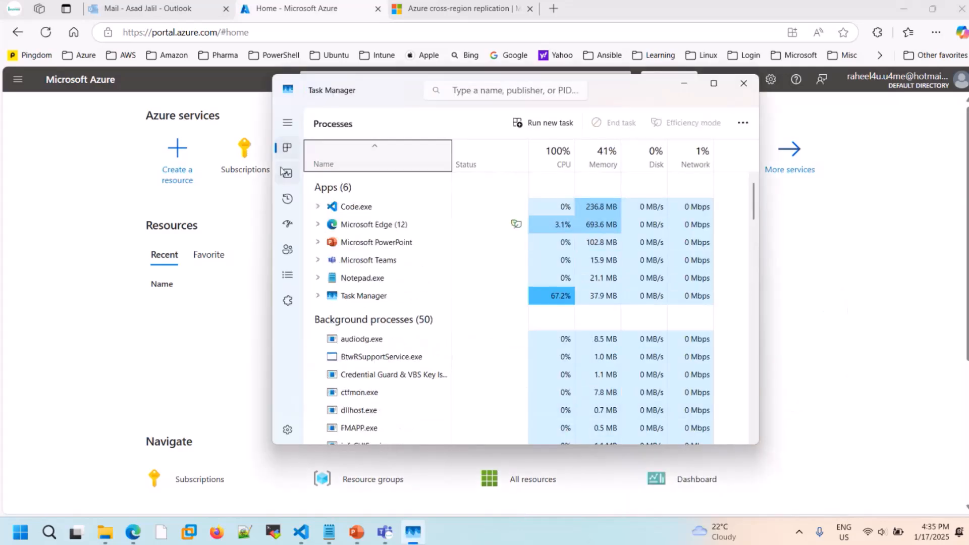
click(287, 173)
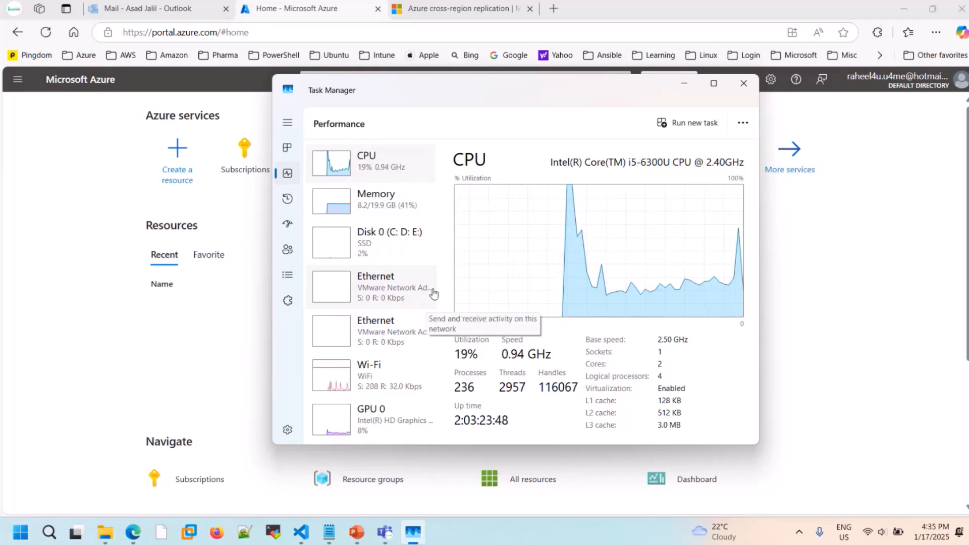
click(742, 85)
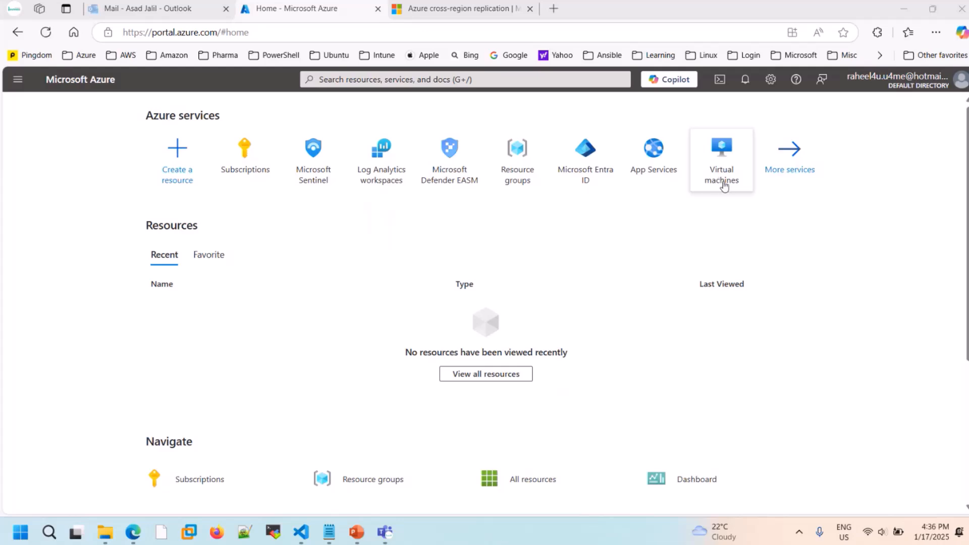
- Open the Virtual machines service from the Azure home page and bring up the portal's search suggestions
mouse_move(724, 185)
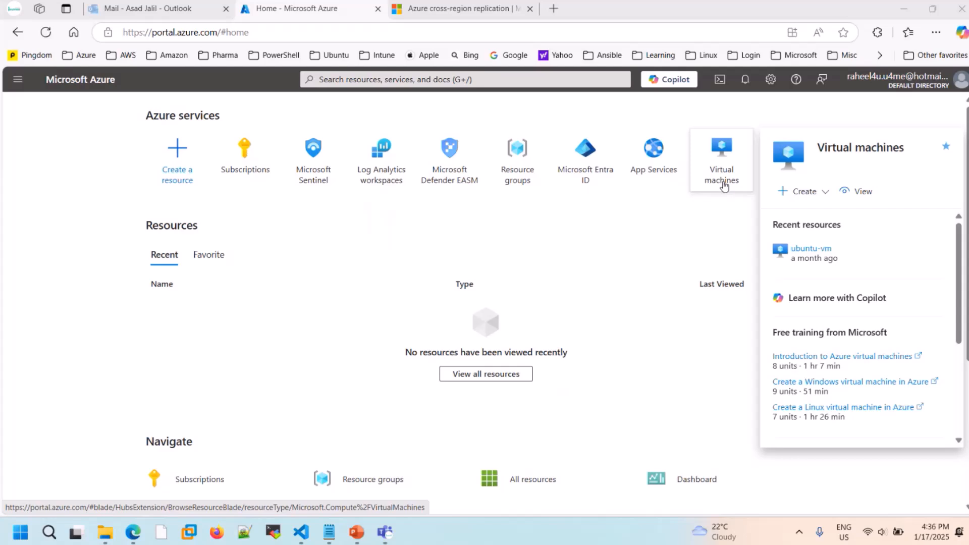
click(724, 185)
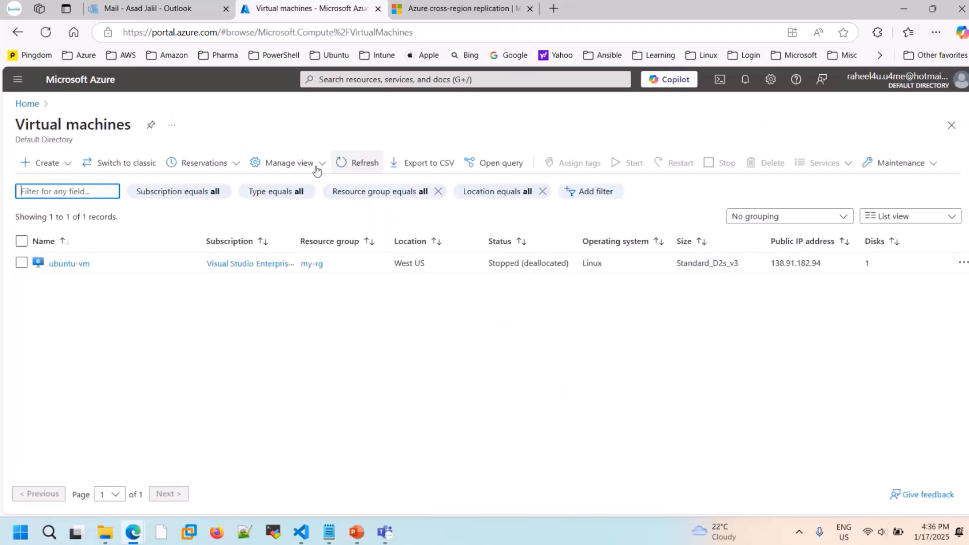
click(369, 79)
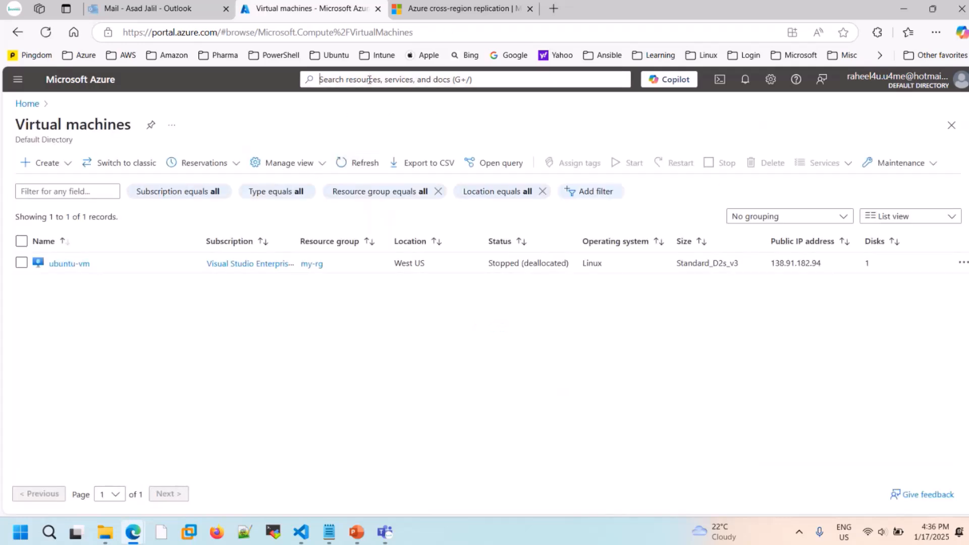
- Display the portal's All services list and open Virtual machines from it
click(18, 81)
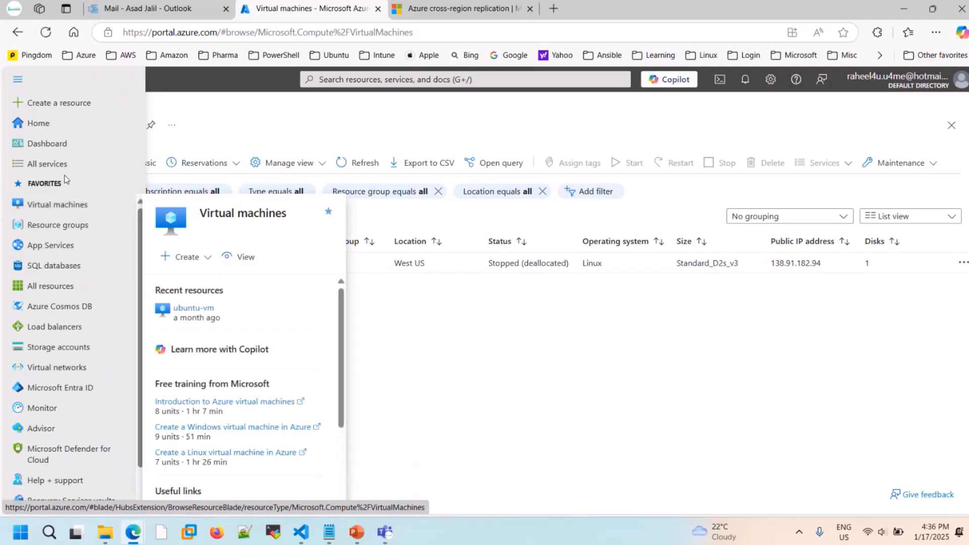
click(51, 164)
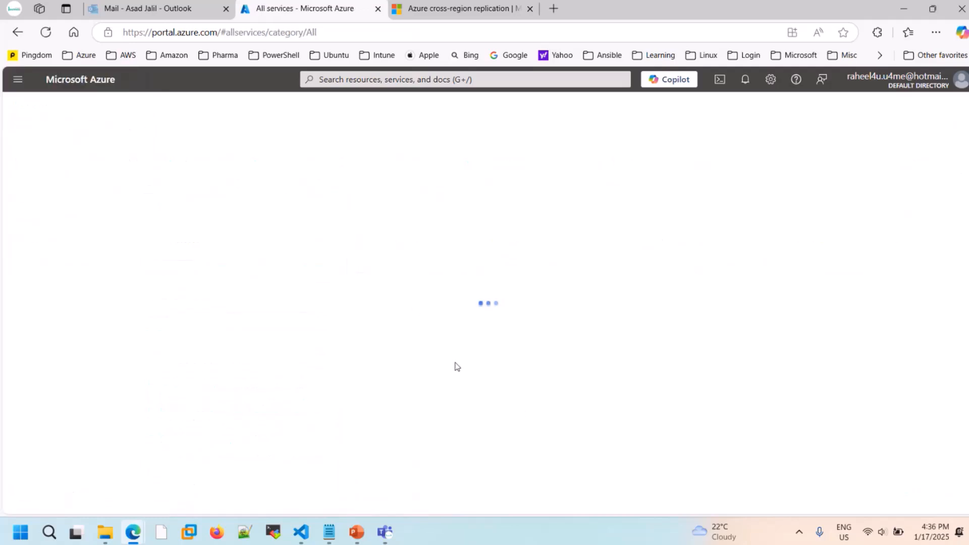
mouse_move(409, 303)
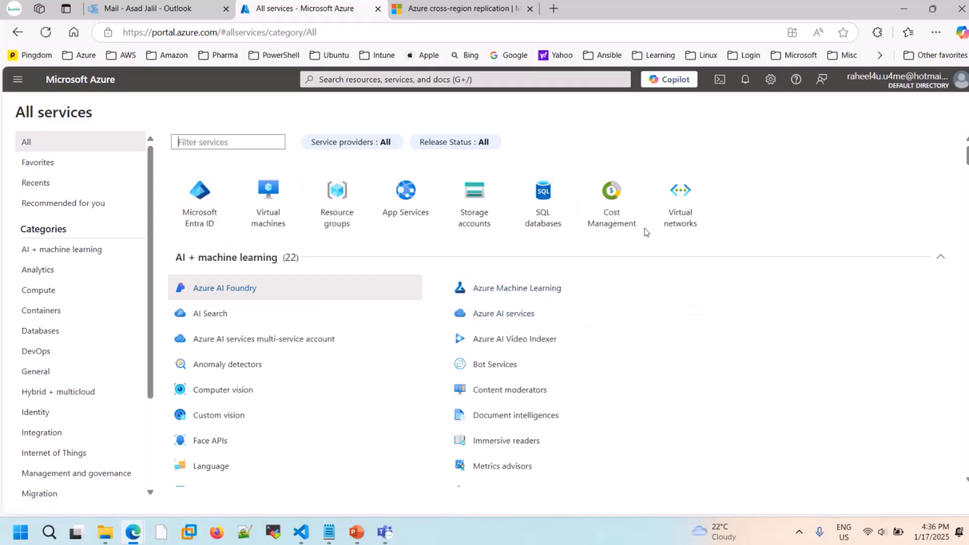
click(276, 211)
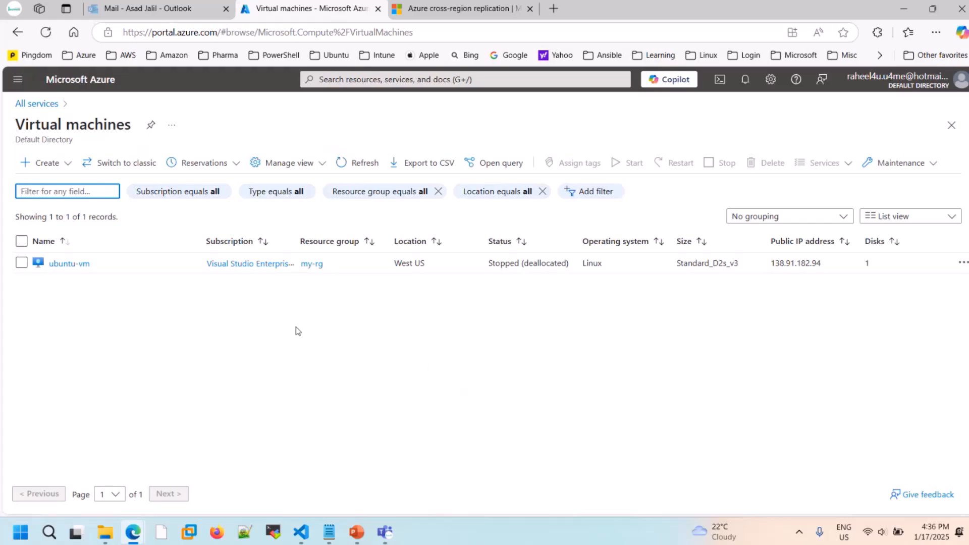
- Start creating a new Azure virtual machine and highlight the Subscription label in the project details
click(69, 164)
click(74, 190)
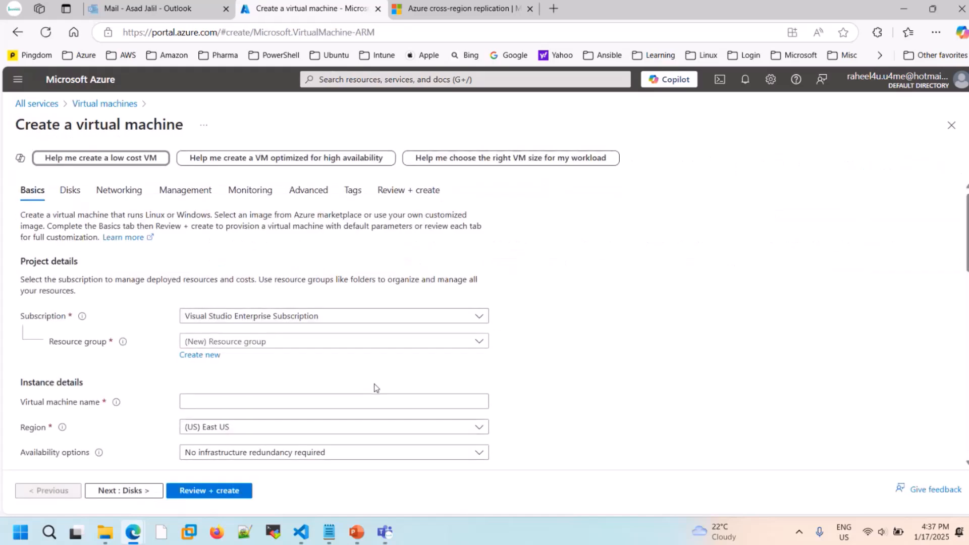
scroll(374, 383, down, 2)
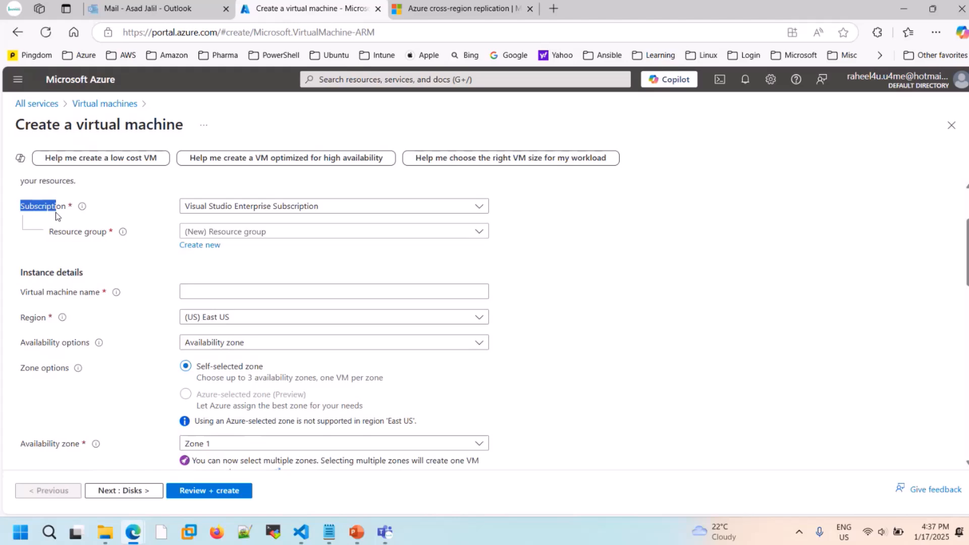
click(509, 255)
- Switch to AZ-104.pptx in PowerPoint, go to the Azure Structure slide 36, and highlight "Subscription" and "Resource Group"
click(356, 532)
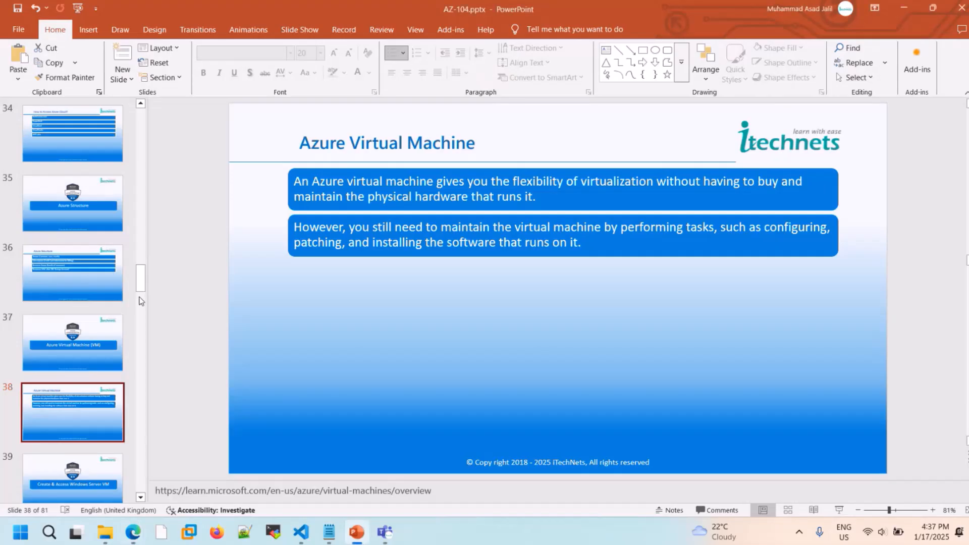
click(101, 270)
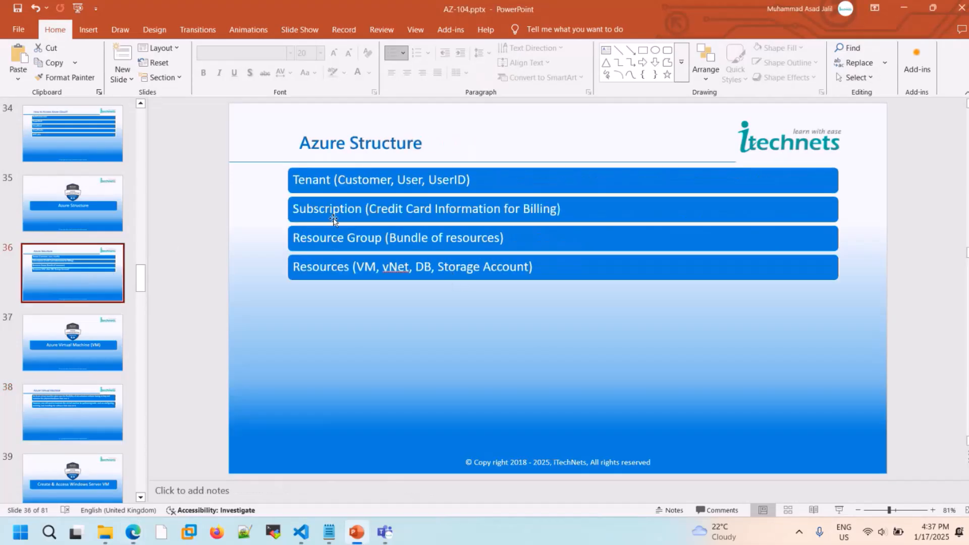
drag(294, 211, 348, 210)
drag(294, 237, 382, 250)
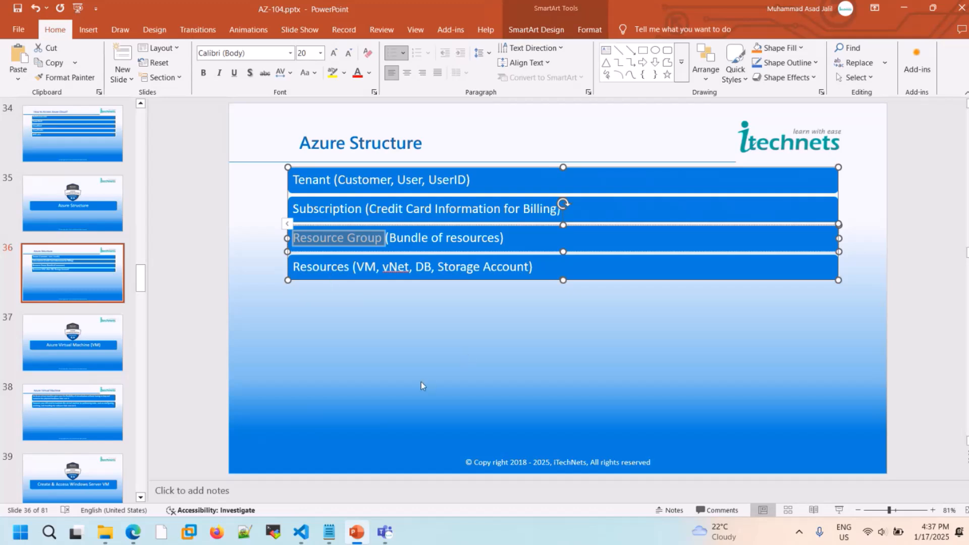
- Return to the Create a virtual machine form in Edge and view the existing resource groups without choosing one
click(356, 531)
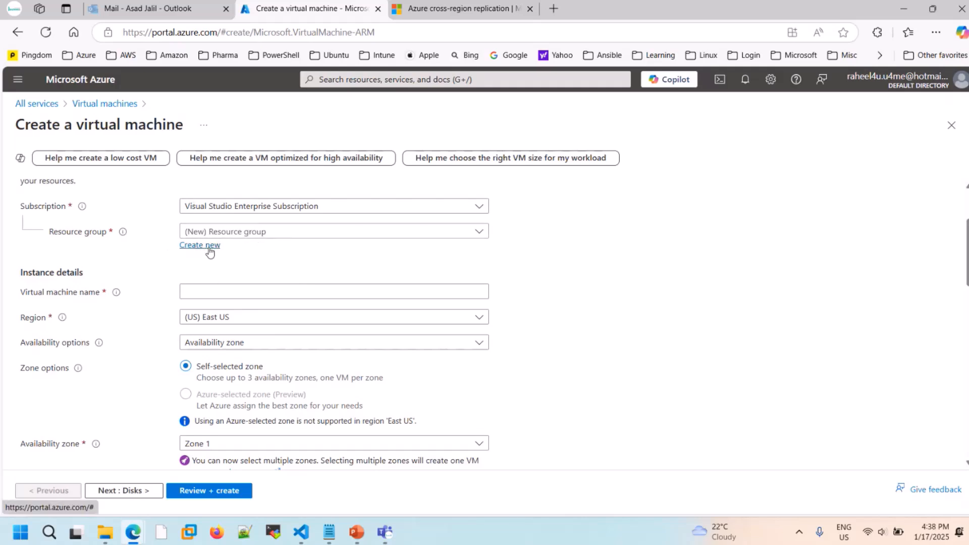
click(366, 233)
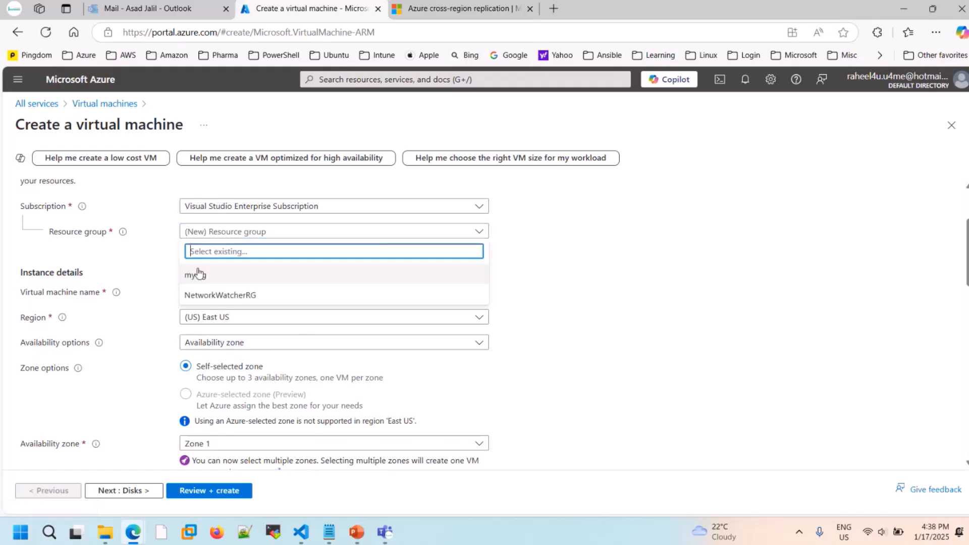
click(578, 279)
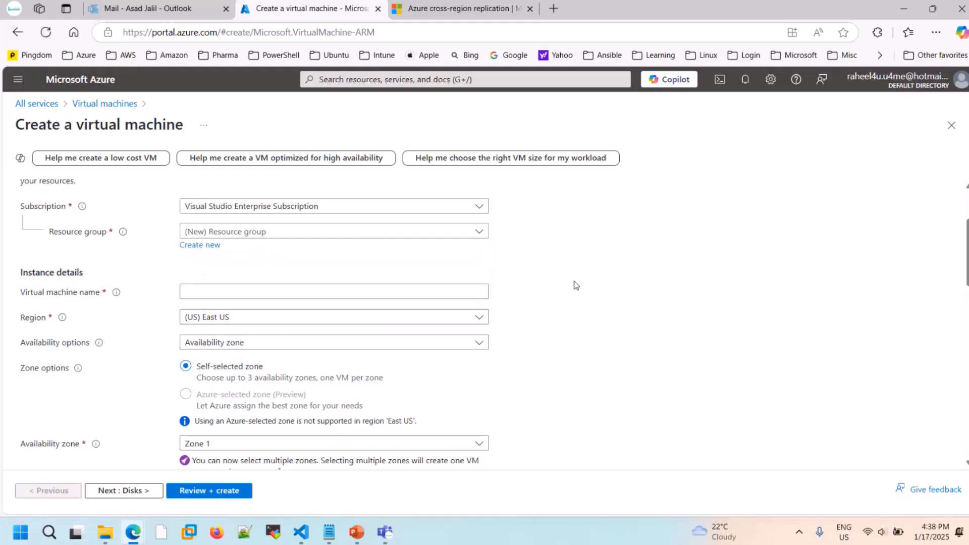
- Name the virtual machine mytest-vm in the instance details
click(305, 291)
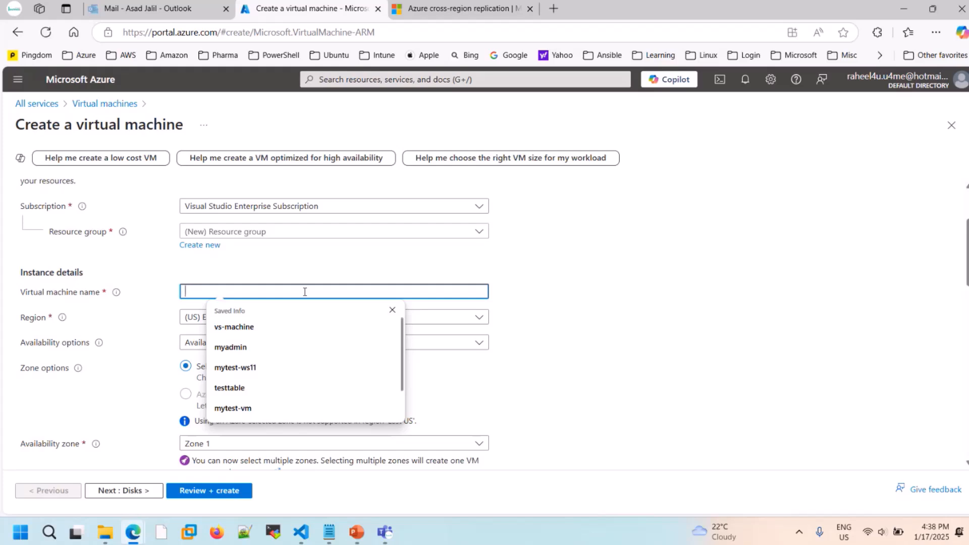
text(myte)
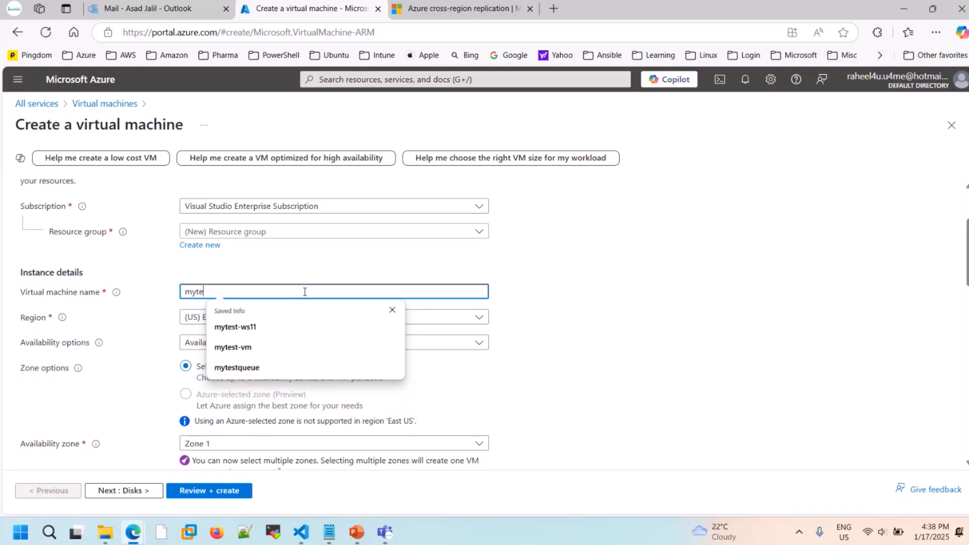
text(st-vm)
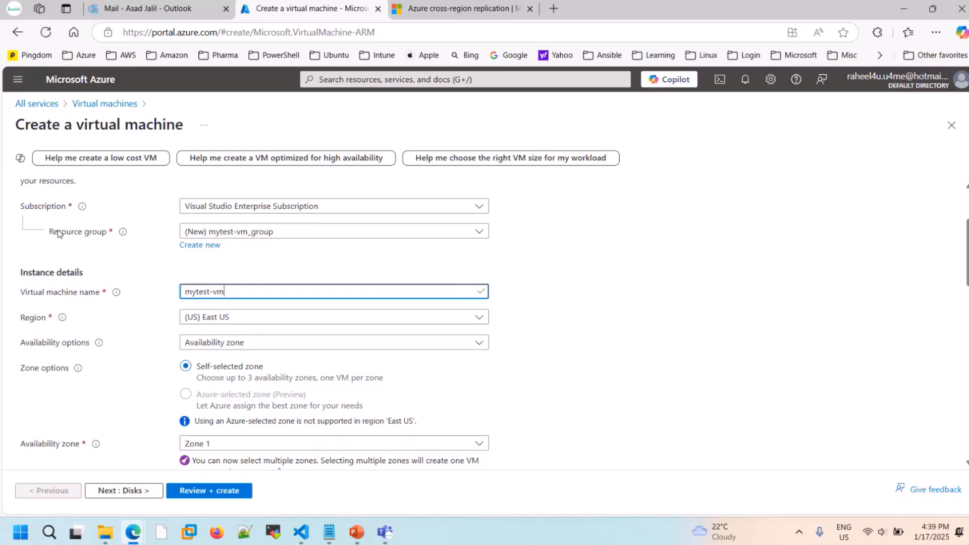
- Highlight the Resource group label in the project details to point out the field
drag(47, 234, 109, 233)
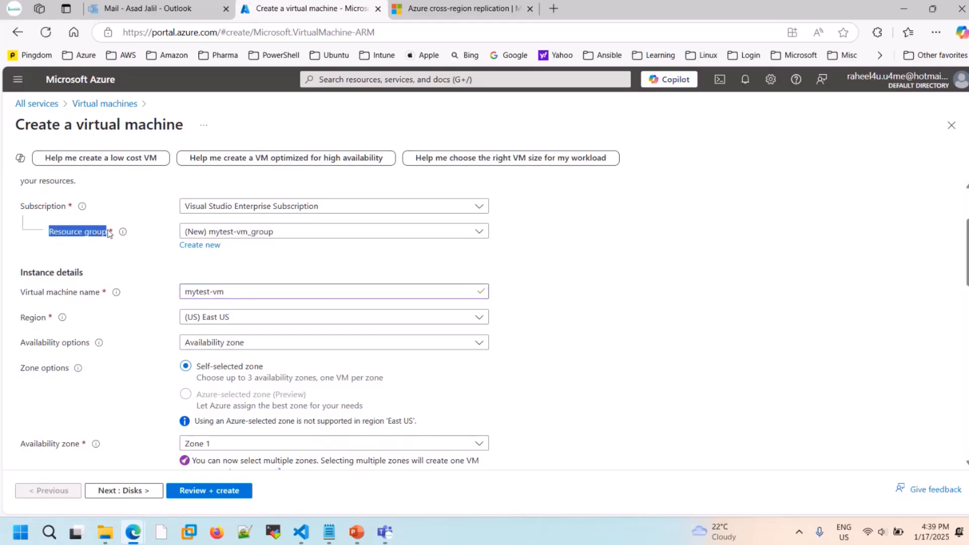
click(154, 265)
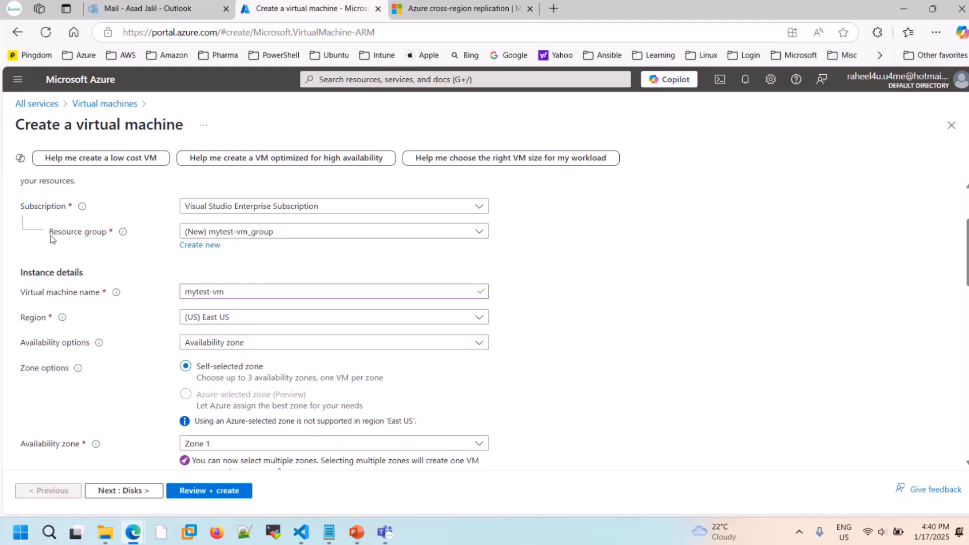
drag(51, 237, 110, 242)
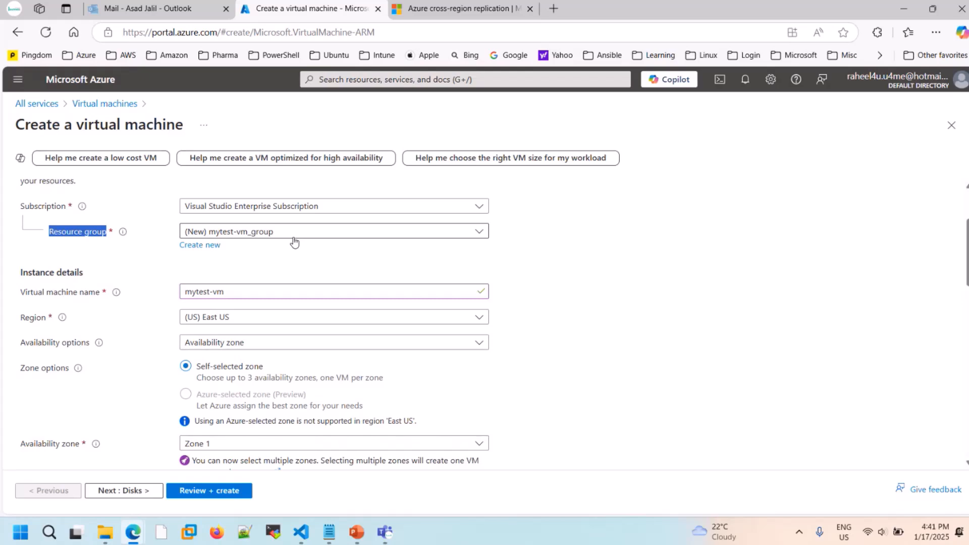
- Look through the available Azure regions and set the virtual machine's region to (US) West US 3
scroll(282, 244, down, 2)
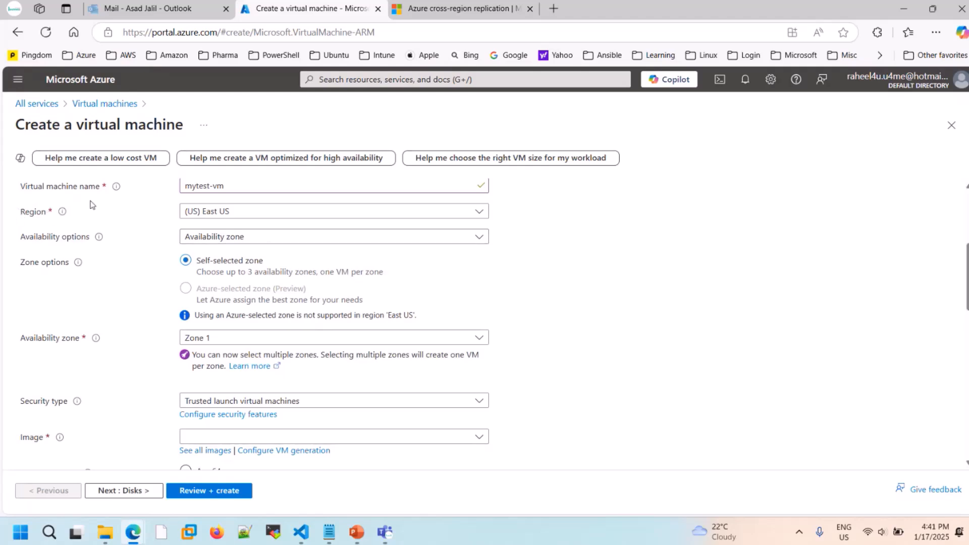
click(269, 212)
scroll(344, 419, down, 12)
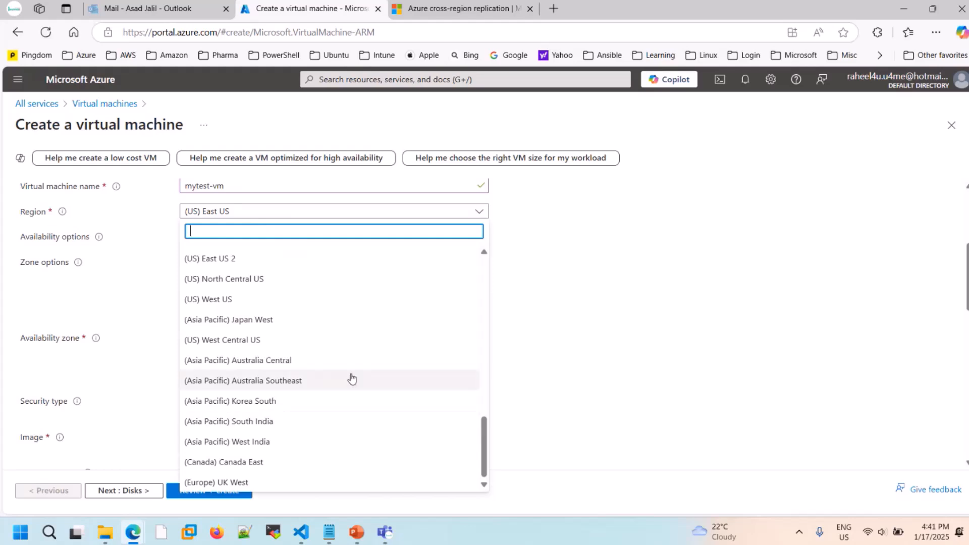
scroll(351, 378, up, 5)
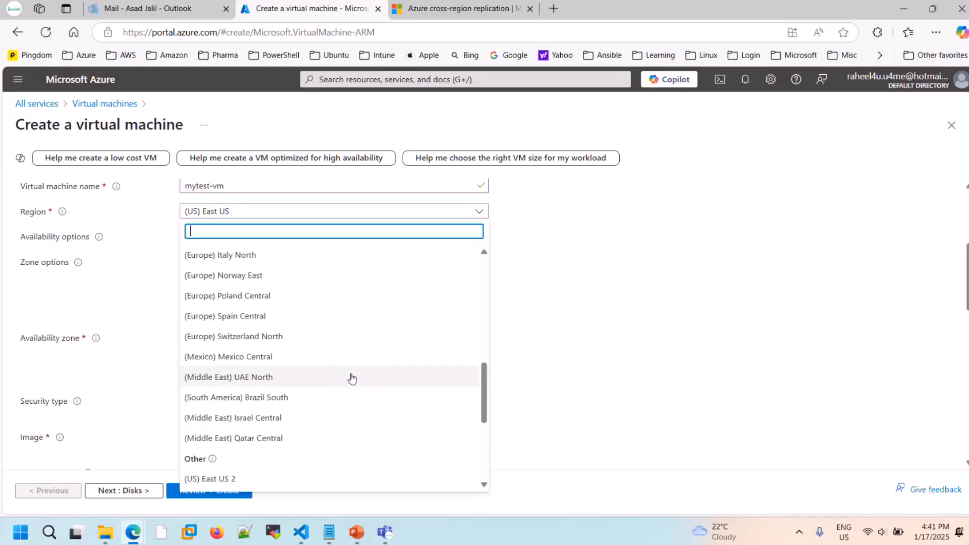
scroll(351, 378, down, 3)
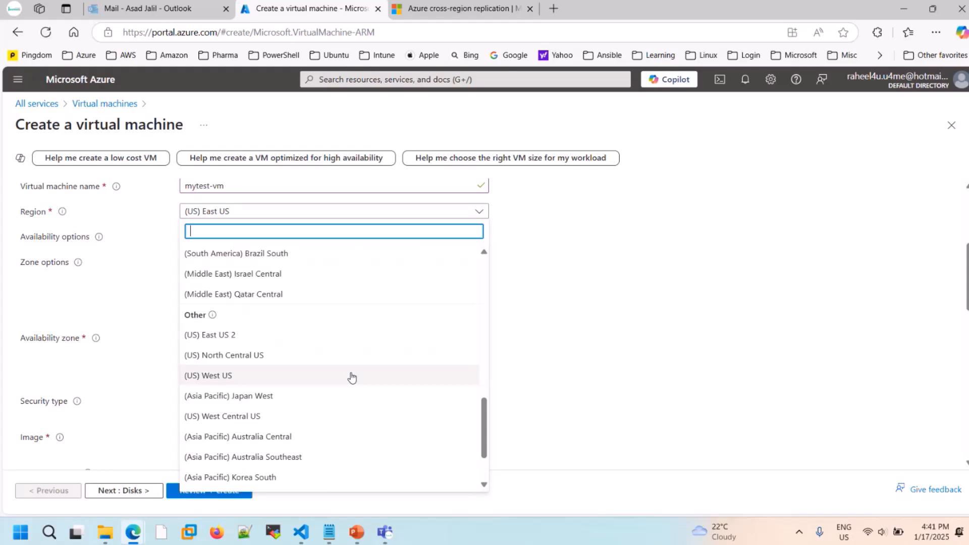
scroll(352, 378, down, 2)
scroll(351, 378, up, 1)
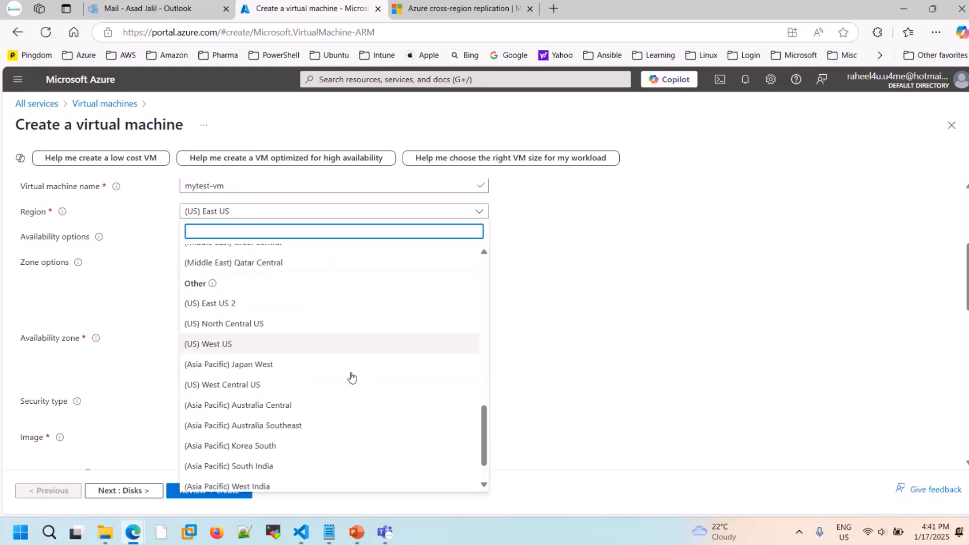
scroll(352, 378, down, 1)
scroll(352, 378, up, 8)
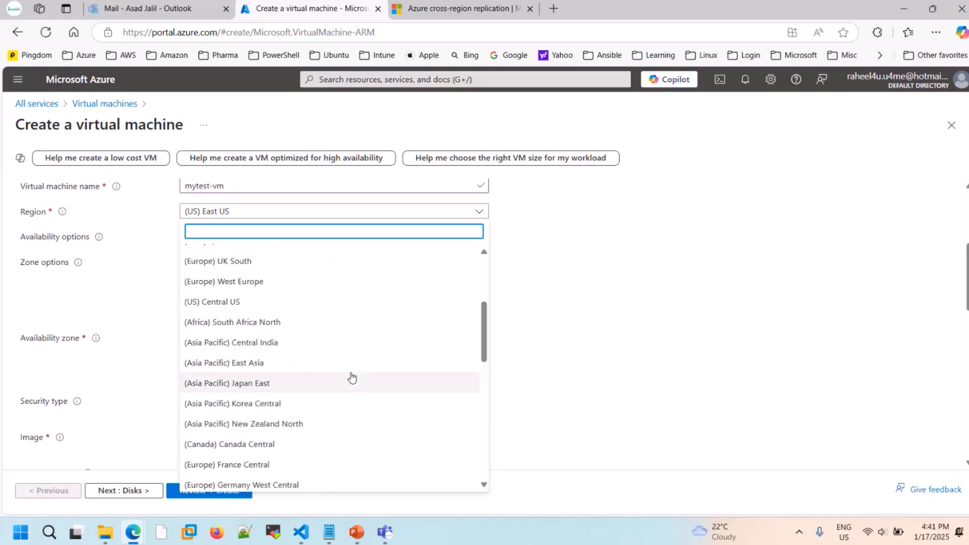
scroll(351, 378, down, 8)
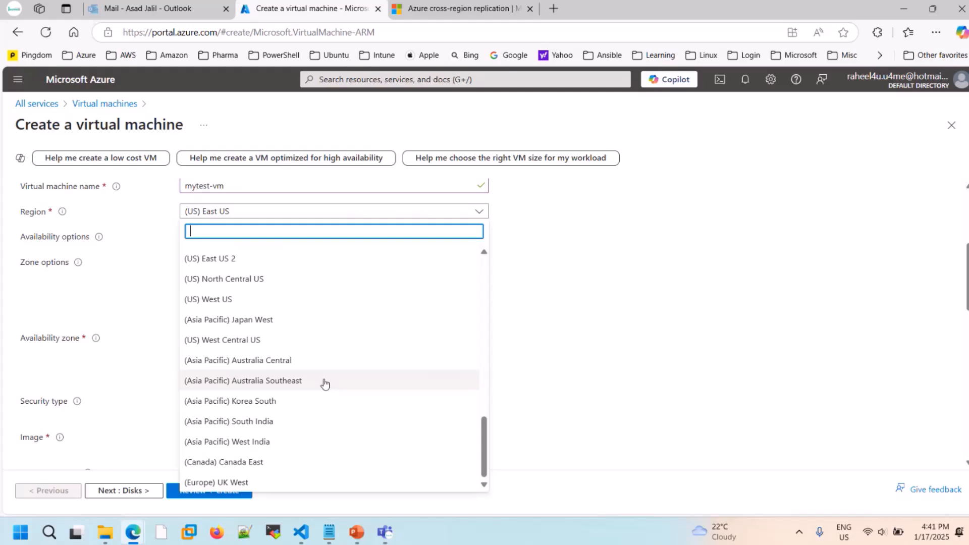
scroll(324, 383, up, 2)
scroll(324, 385, down, 2)
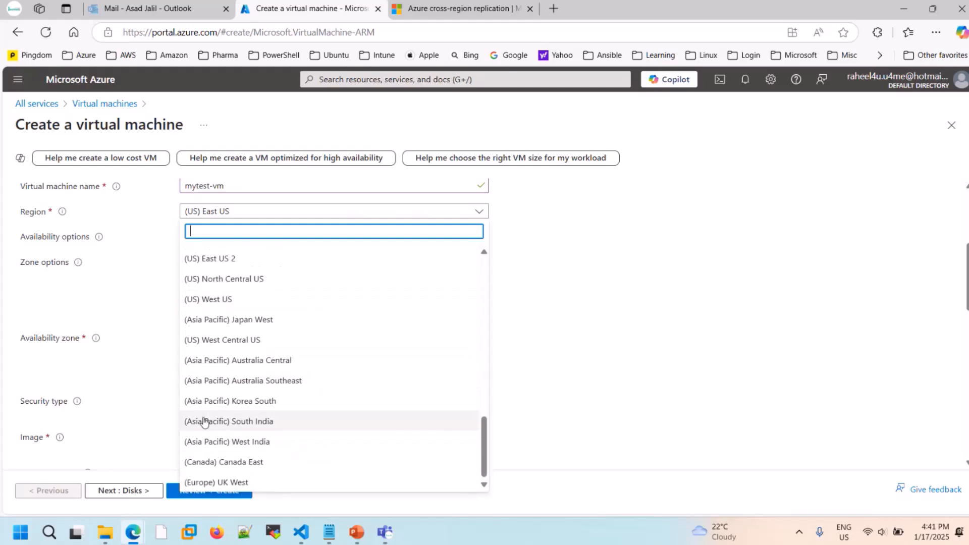
scroll(216, 300, up, 4)
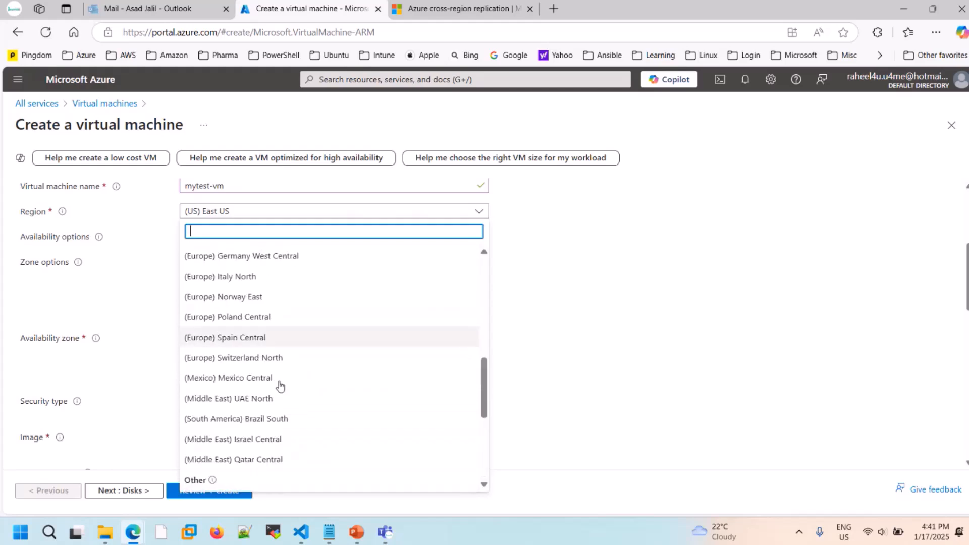
scroll(267, 379, up, 3)
scroll(260, 371, up, 4)
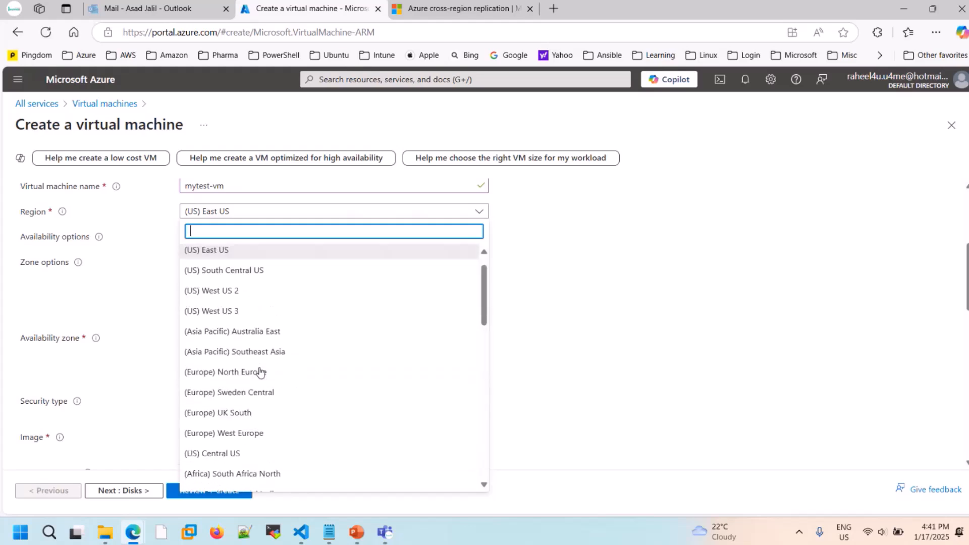
scroll(260, 372, up, 1)
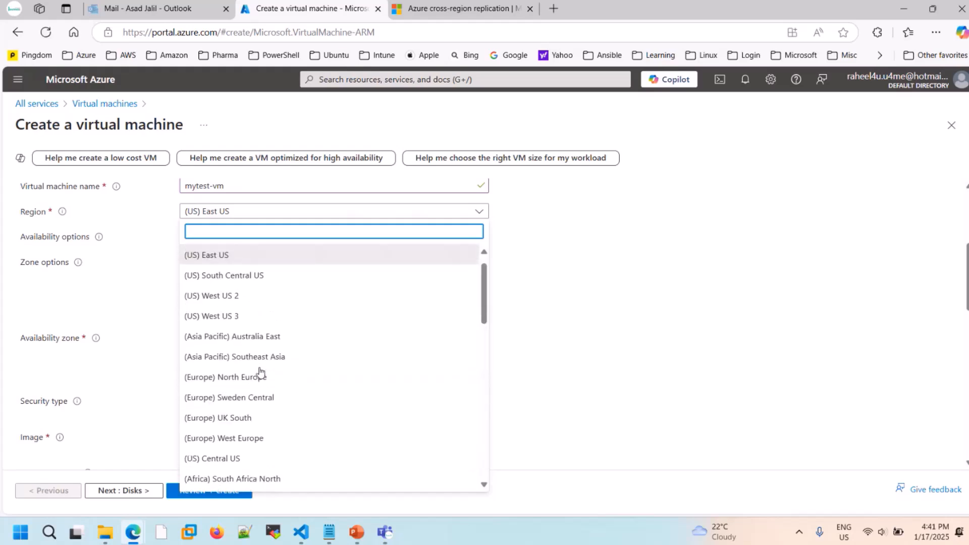
click(233, 318)
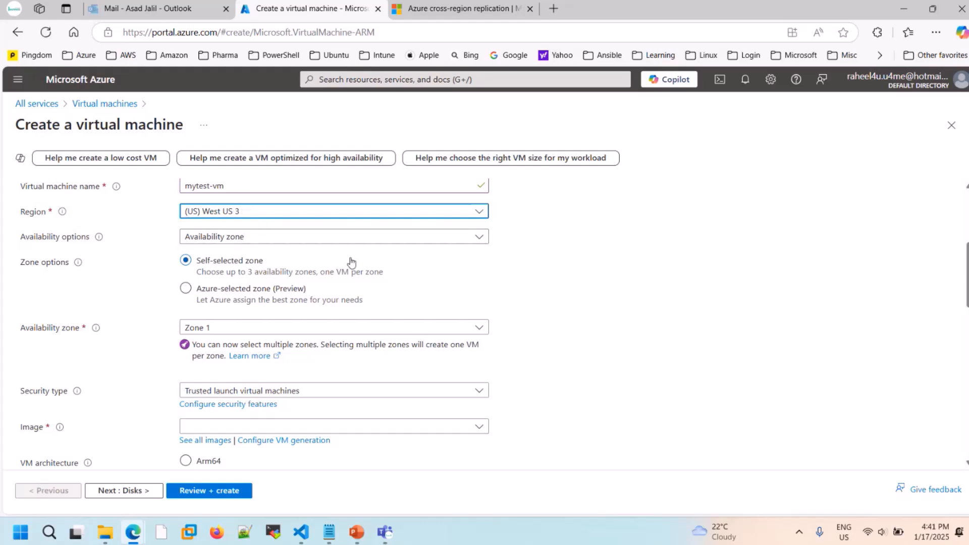
- Set the availability options to No infrastructure redundancy required and the image to Windows Server 2022 Datacenter: Azure Edition - x64 Gen2
click(364, 241)
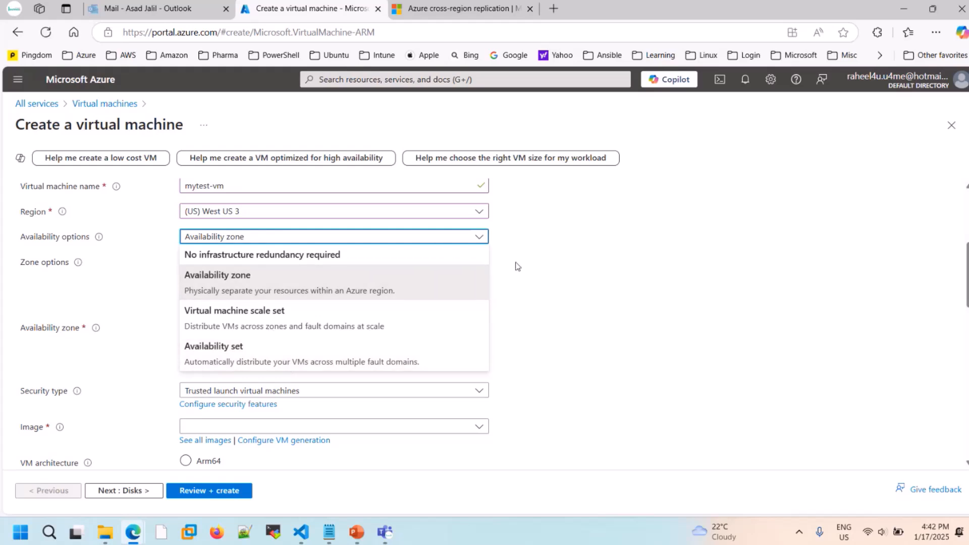
click(316, 257)
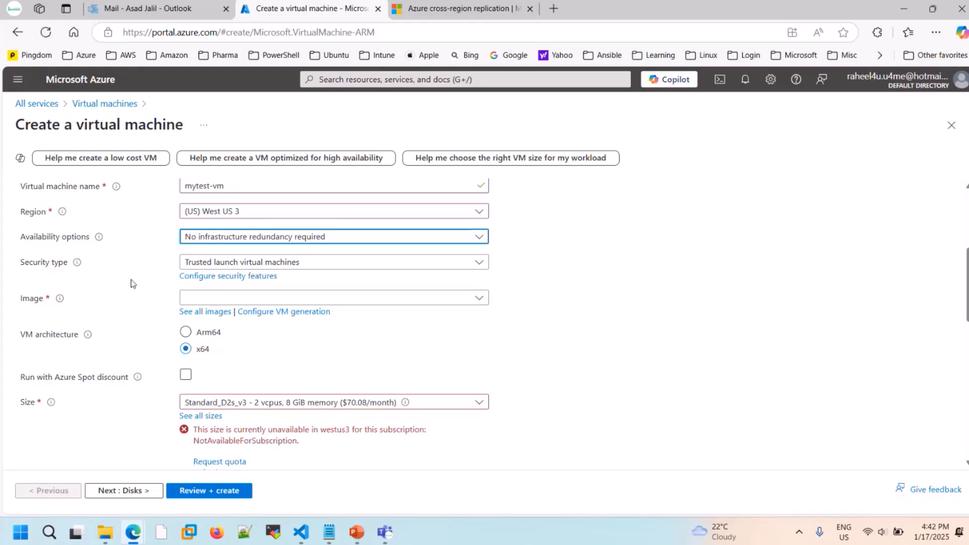
scroll(131, 280, down, 2)
scroll(420, 290, up, 2)
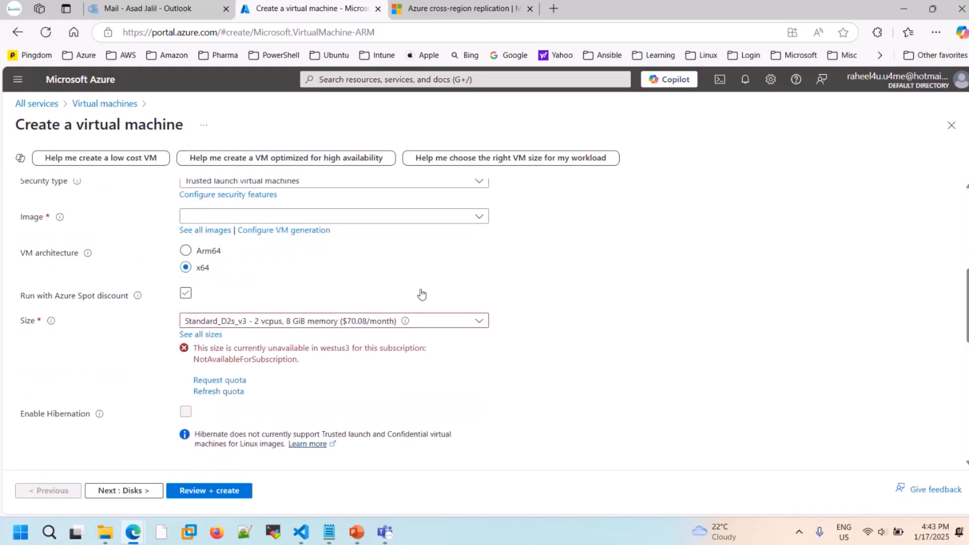
scroll(421, 293, up, 1)
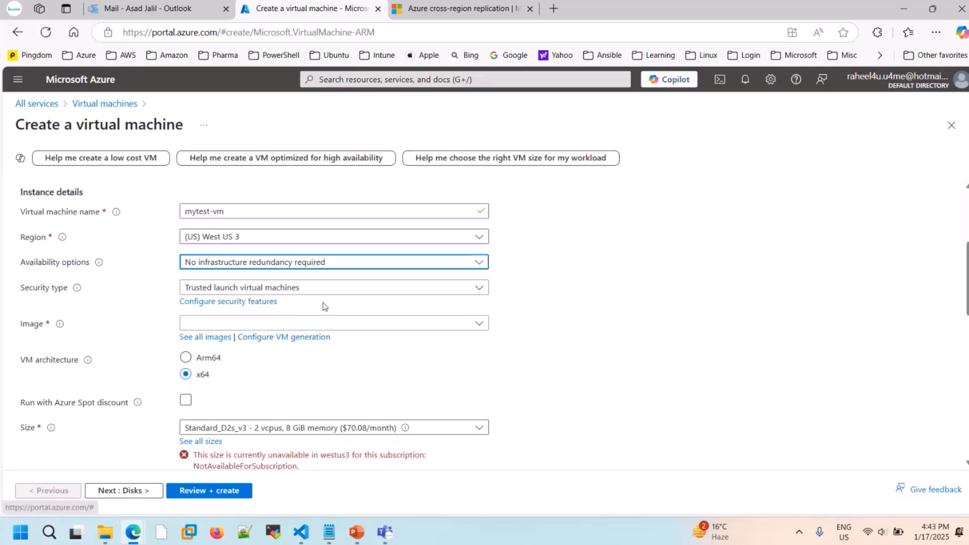
click(479, 324)
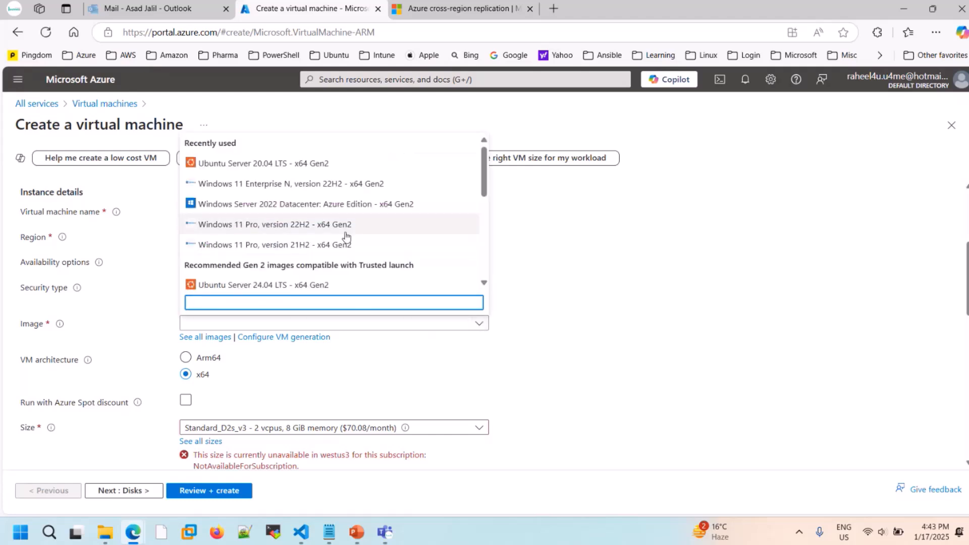
click(327, 204)
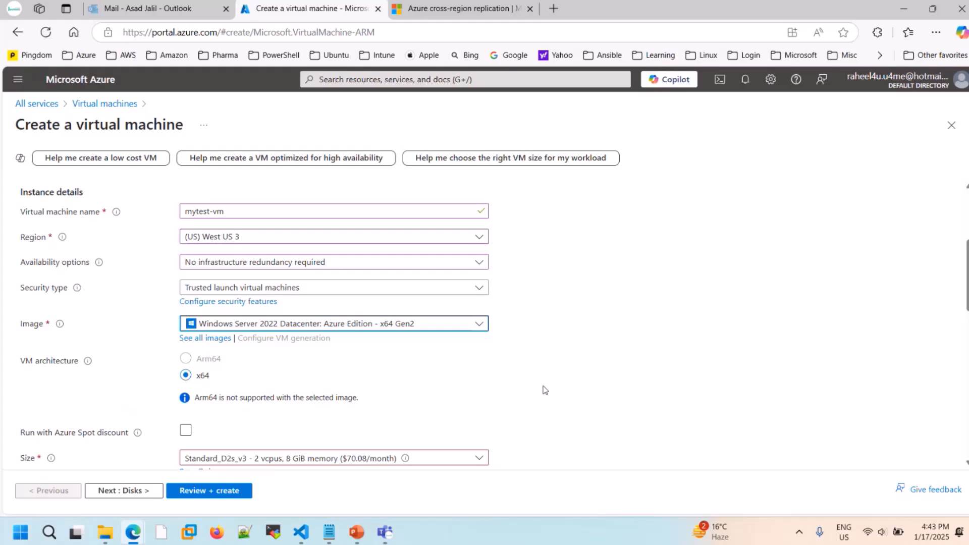
- Open the full list of images for the virtual machine and briefly highlight the Marketplace heading
click(207, 340)
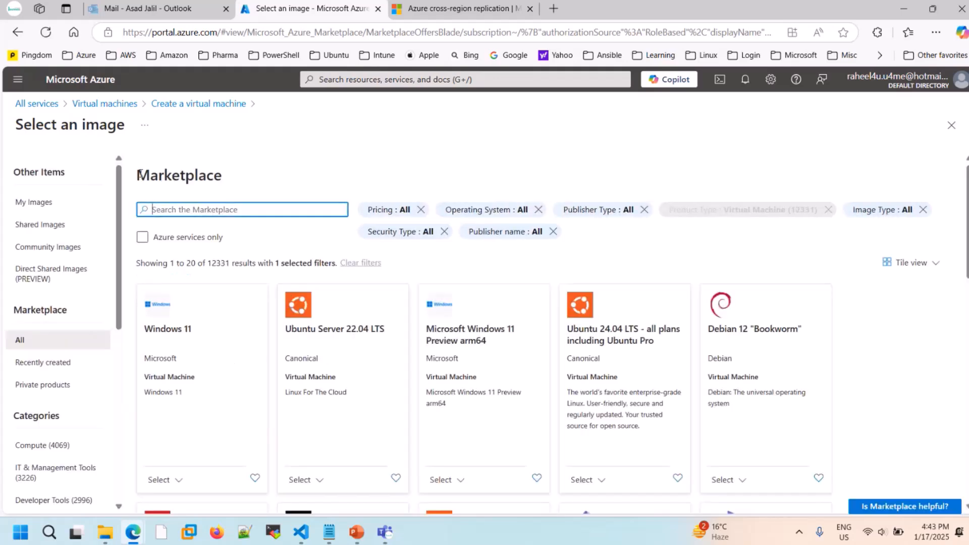
click(150, 172)
double_click(150, 173)
click(438, 153)
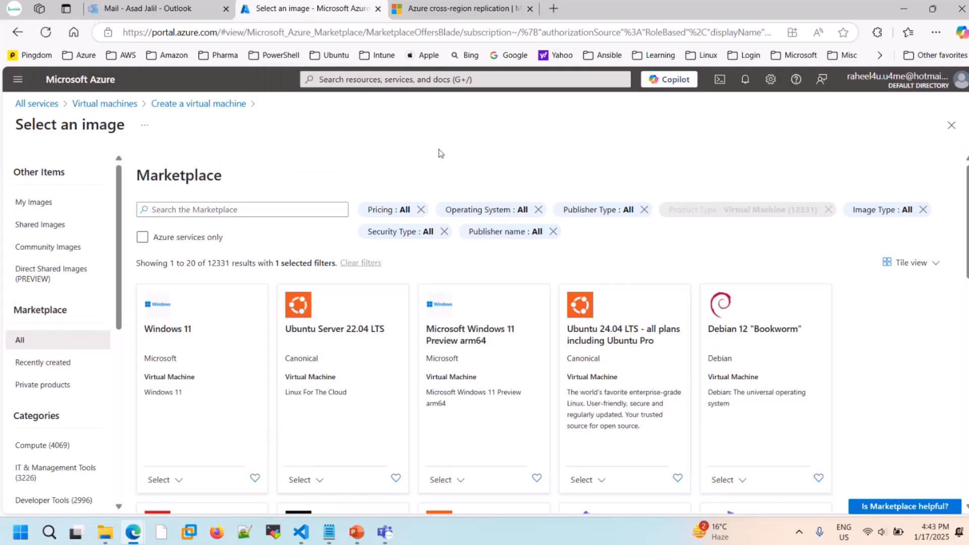
- Browse the first page of Marketplace virtual machine images and briefly highlight the total number of pages
scroll(339, 405, down, 1)
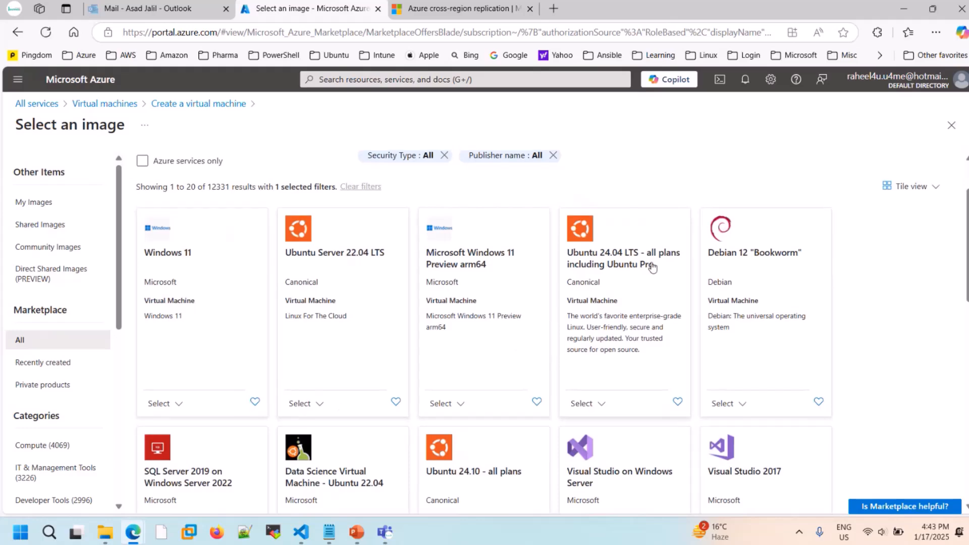
scroll(651, 268, down, 2)
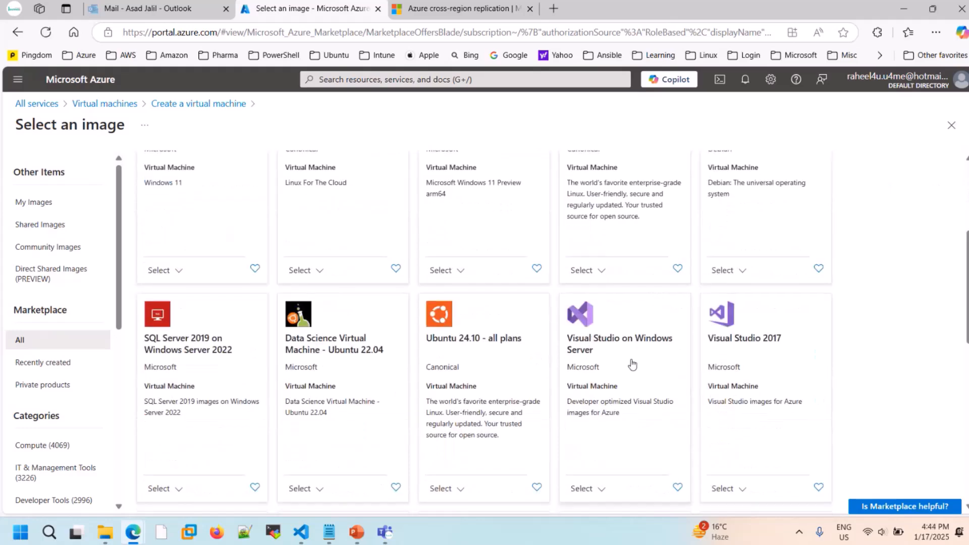
scroll(631, 364, down, 2)
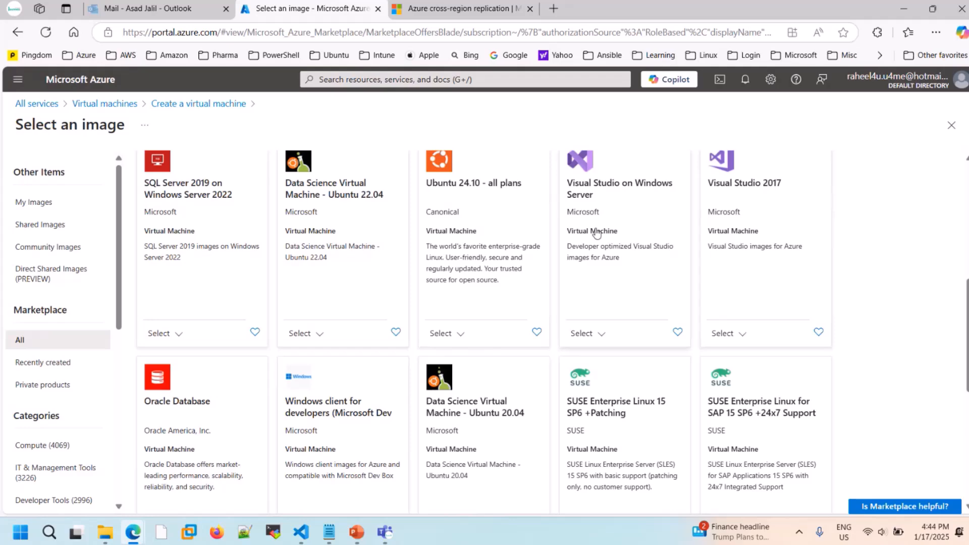
scroll(560, 283, down, 2)
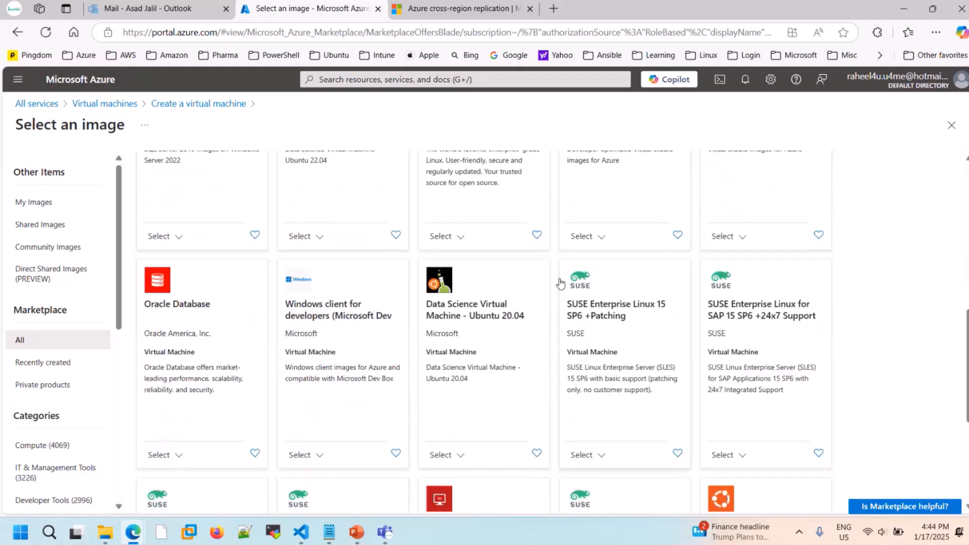
scroll(560, 282, down, 3)
scroll(560, 282, up, 2)
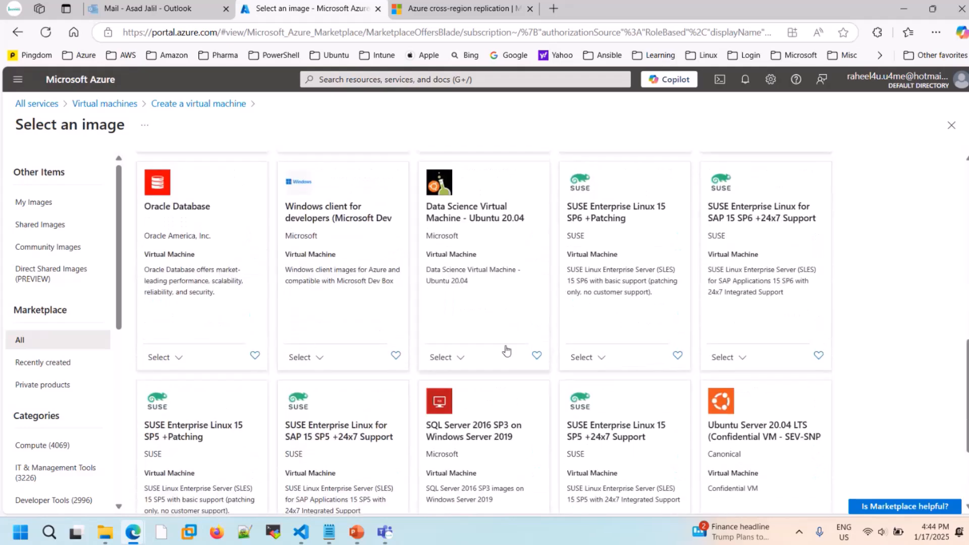
scroll(538, 372, down, 1)
scroll(536, 372, down, 2)
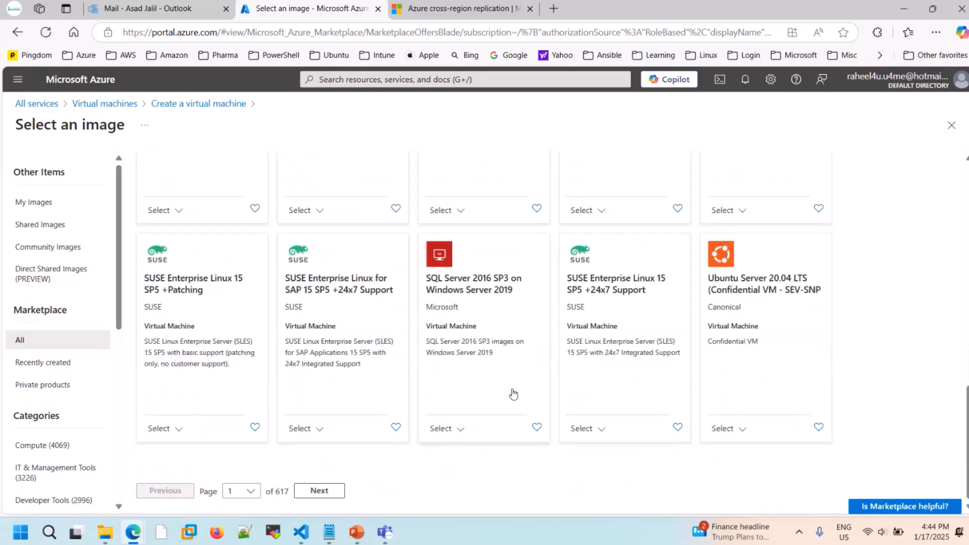
double_click(277, 493)
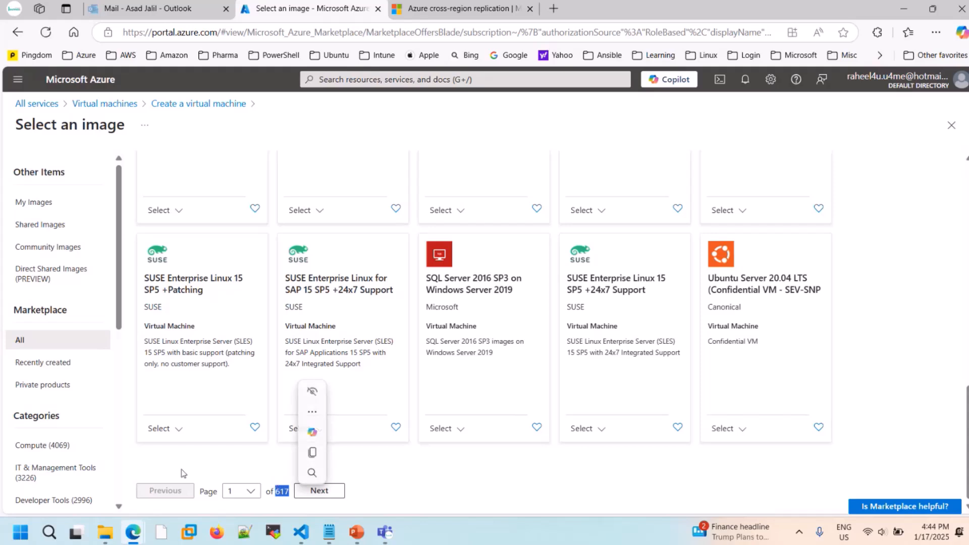
click(150, 463)
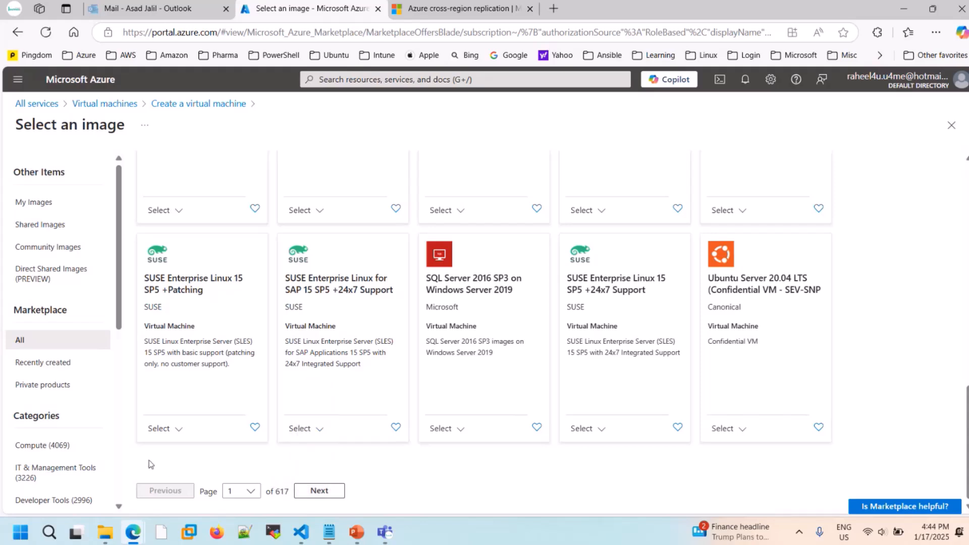
- Look through the Marketplace image sources and product categories, from Compute down to Blockchain
scroll(58, 373, down, 3)
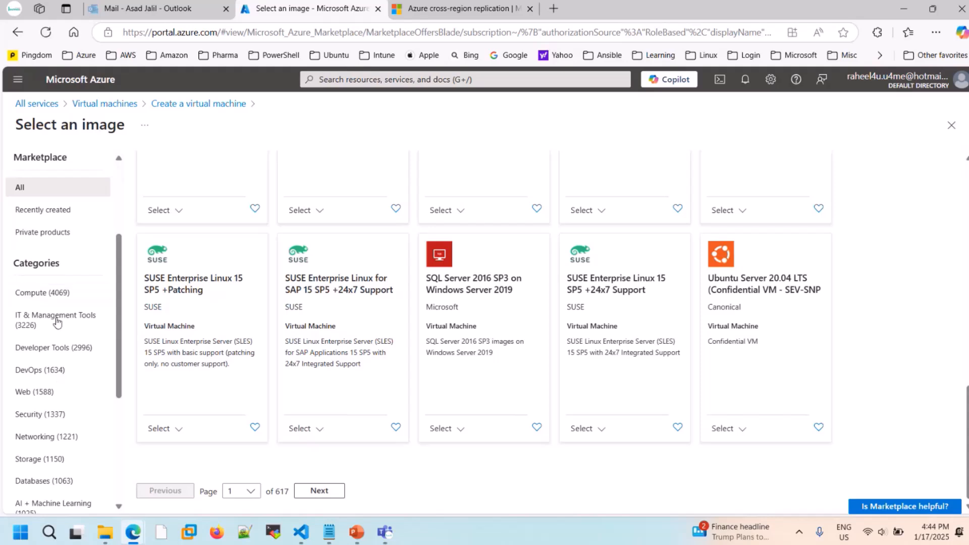
scroll(60, 410, down, 3)
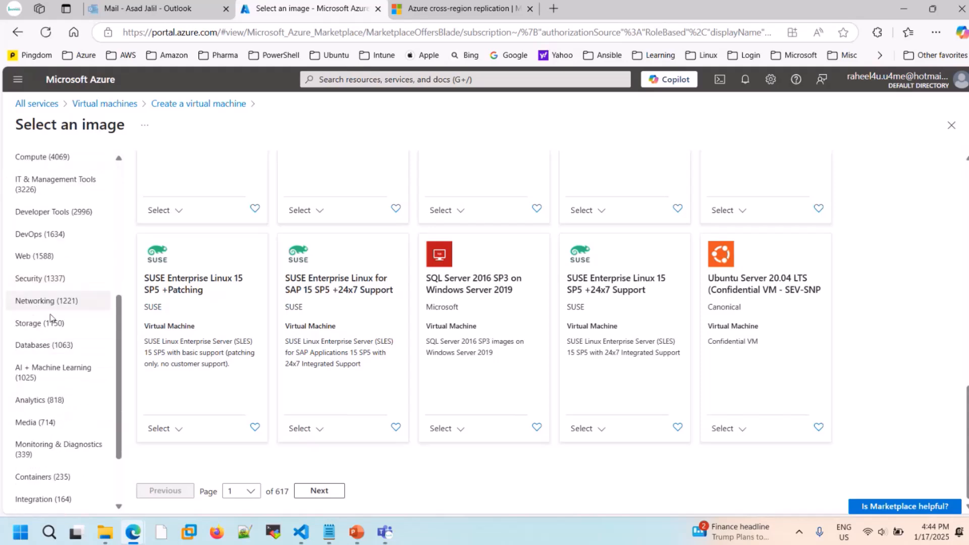
scroll(52, 322, up, 2)
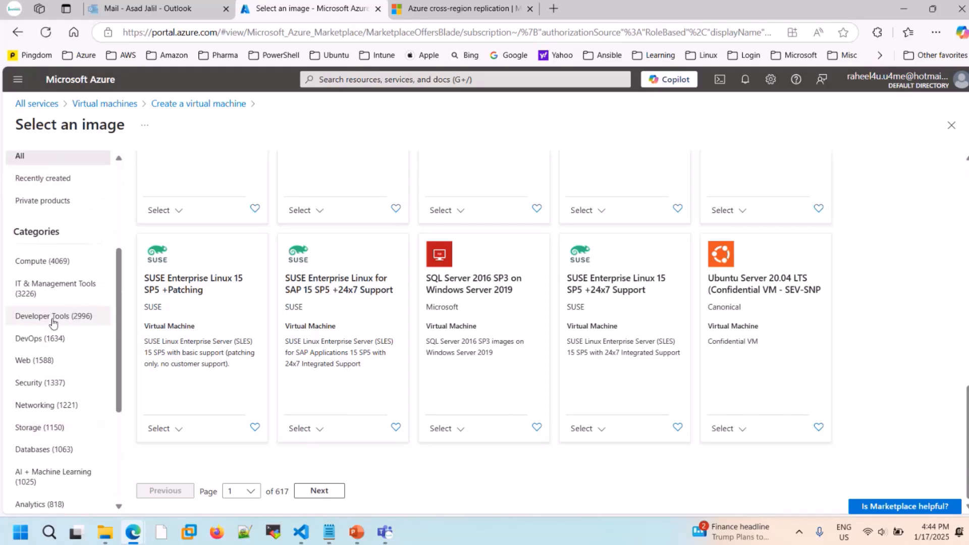
scroll(56, 325, up, 4)
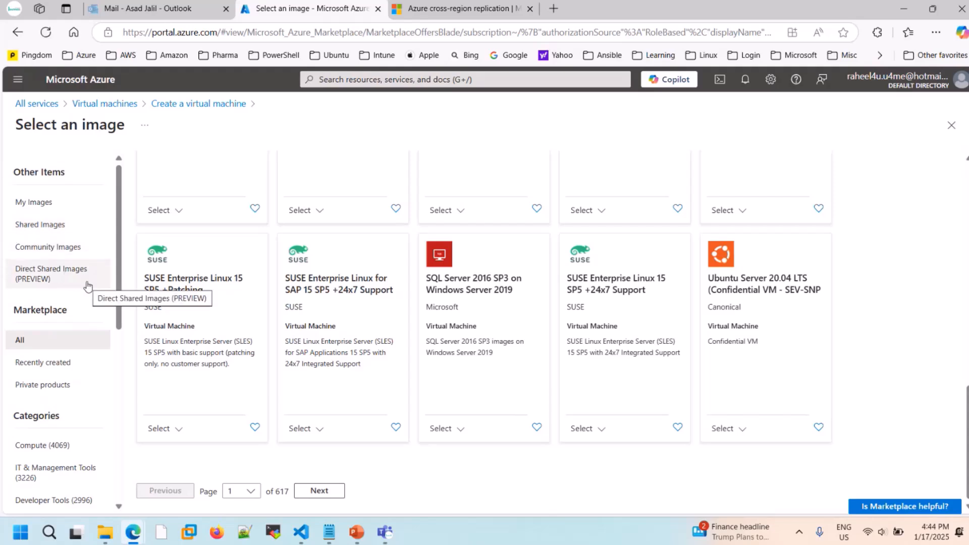
scroll(87, 285, down, 4)
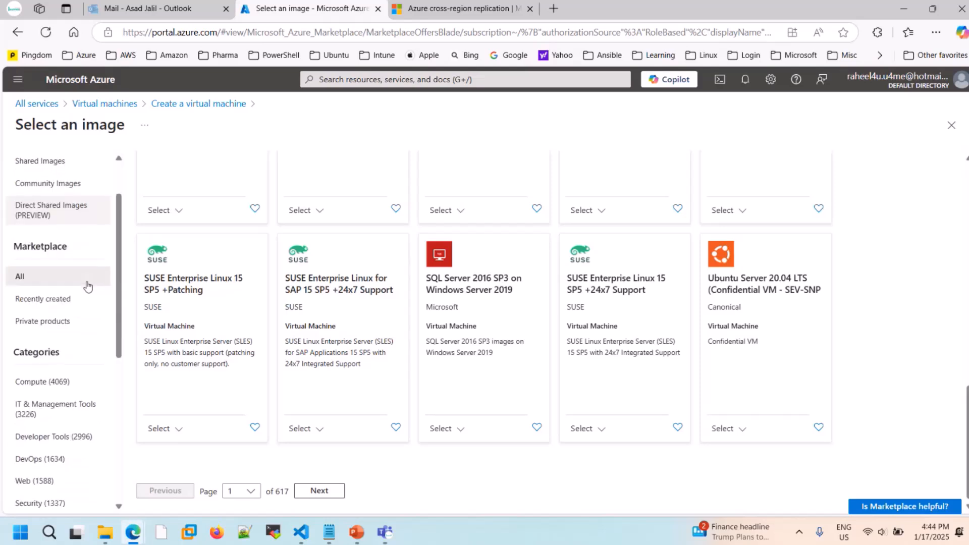
scroll(87, 285, down, 1)
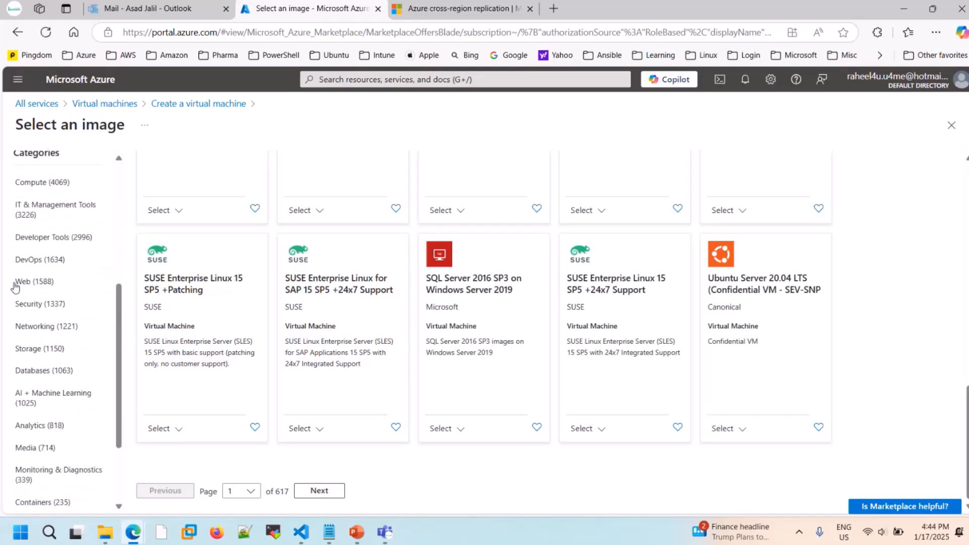
scroll(85, 352, down, 2)
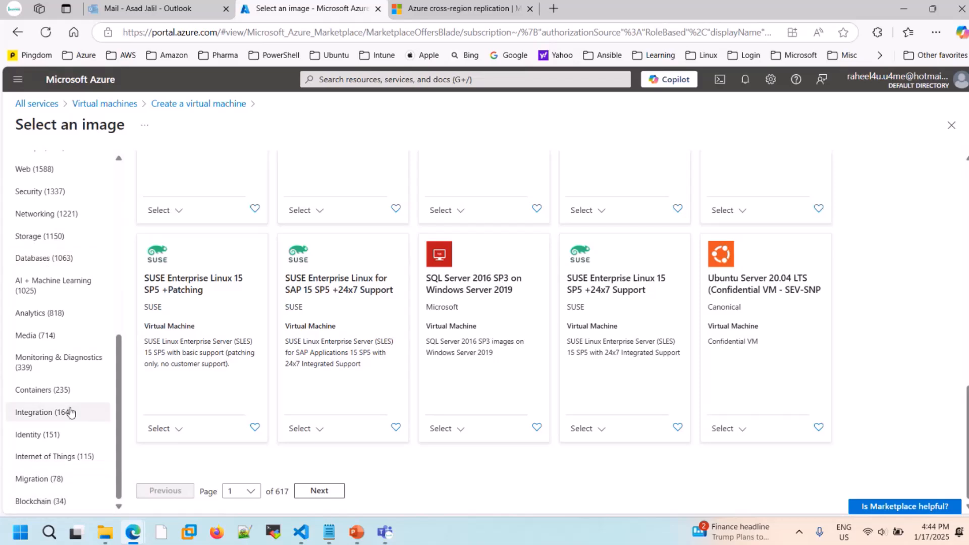
- Check the versions offered for the Oracle Database image and close the Marketplace without selecting an image
scroll(69, 411, up, 3)
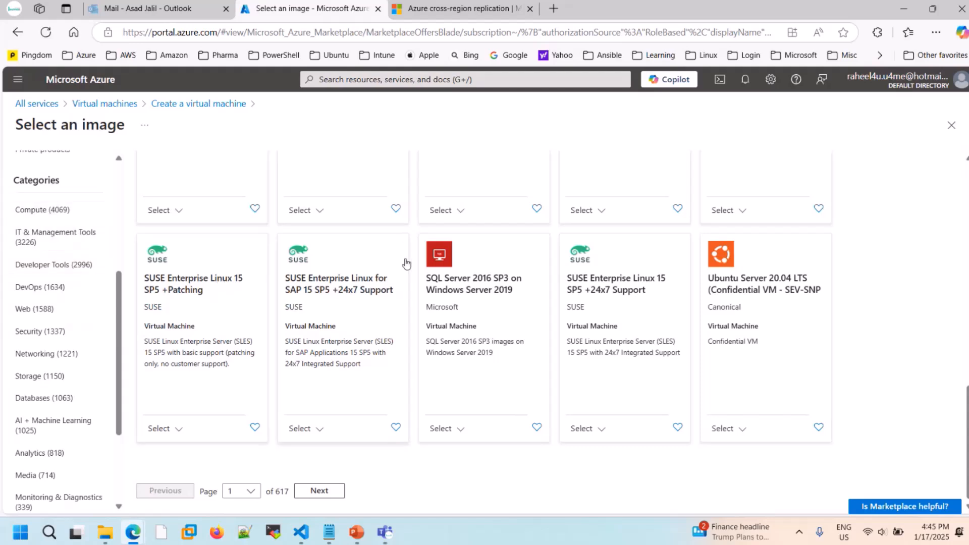
scroll(405, 262, up, 3)
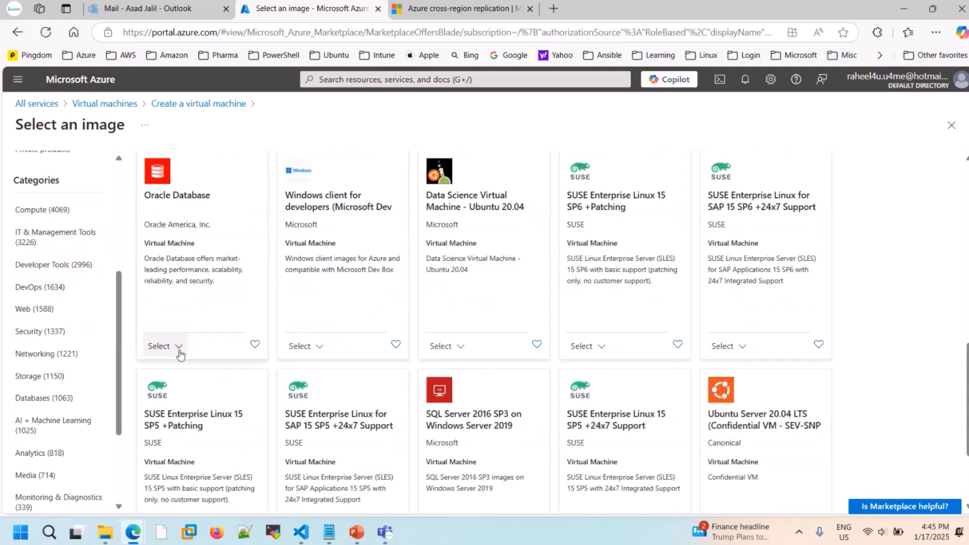
click(178, 347)
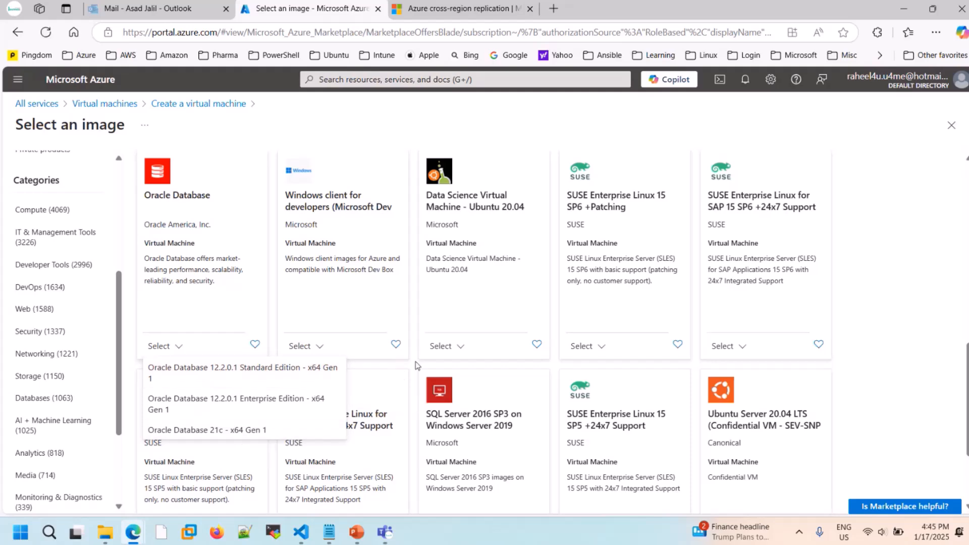
scroll(415, 365, up, 10)
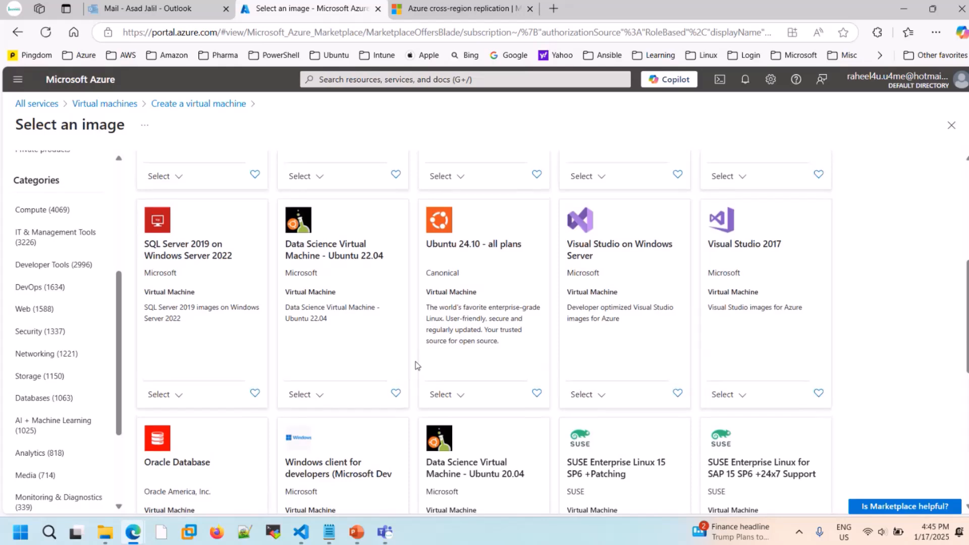
scroll(415, 364, up, 2)
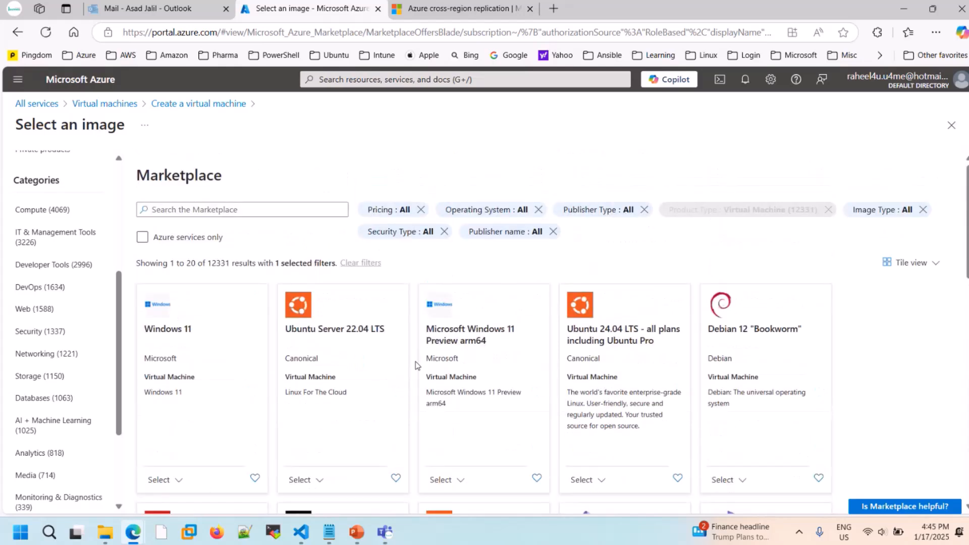
click(950, 132)
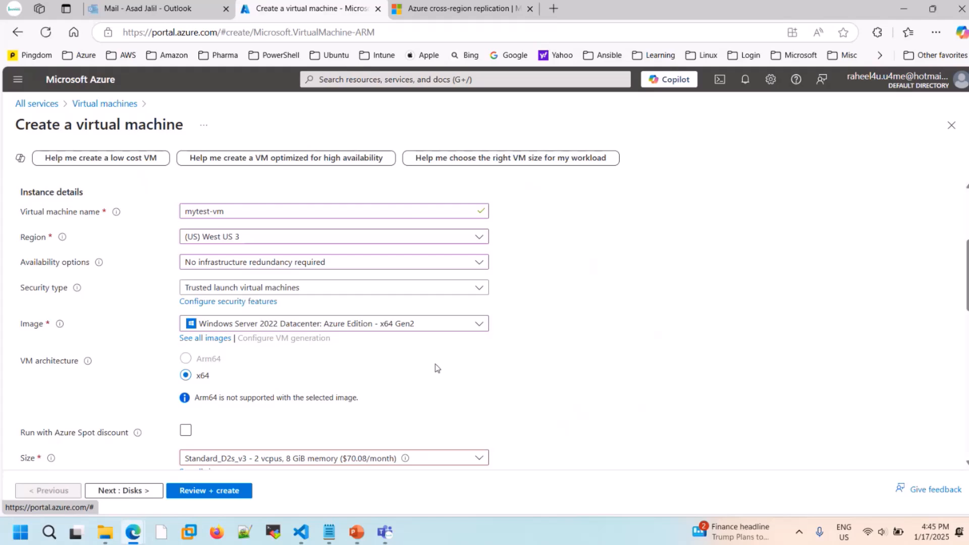
- Review the VM architecture and Azure Spot discount options, briefly highlighting the Arm64 label
scroll(435, 367, down, 1)
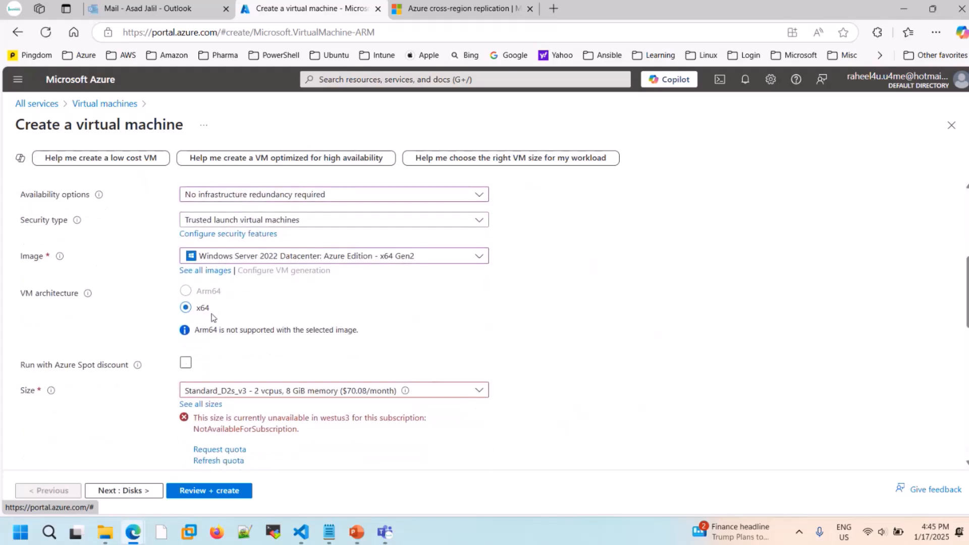
scroll(262, 350, down, 1)
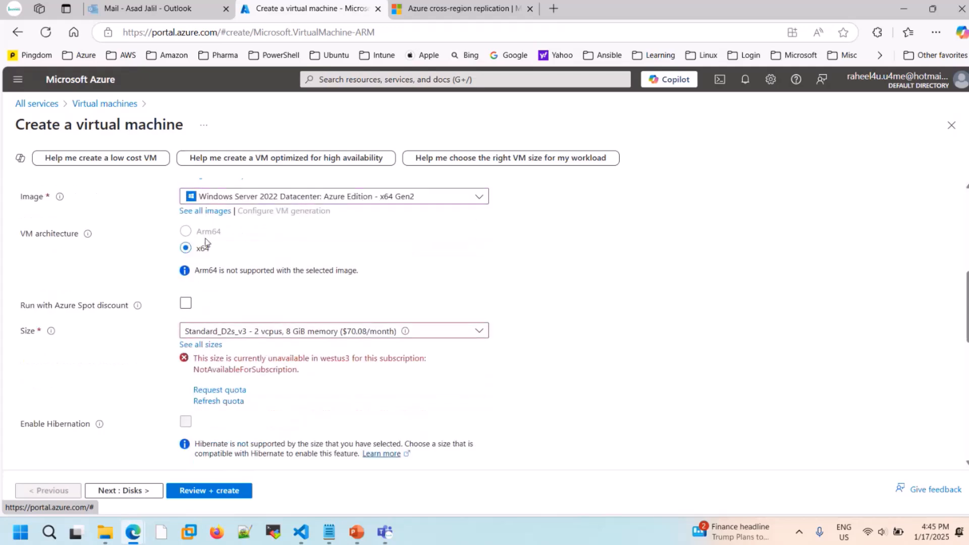
drag(197, 235, 224, 236)
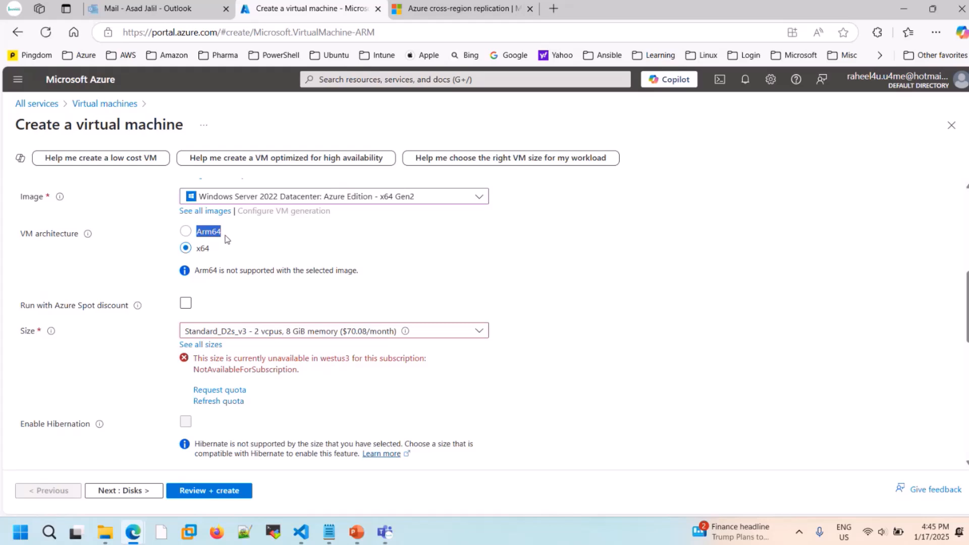
click(303, 237)
click(196, 302)
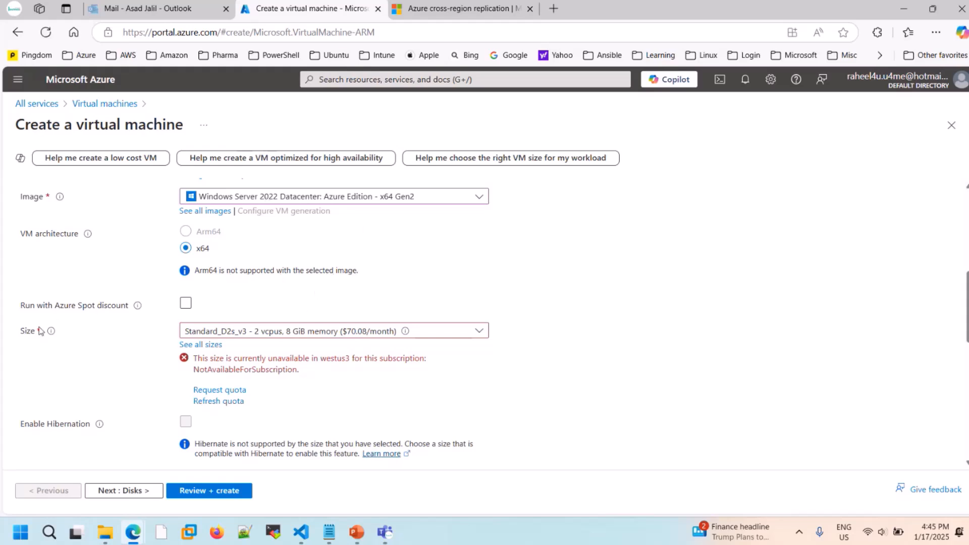
- Set the virtual machine size to Standard_DS2_v2_Promo - 2 vcpus, 7 GiB memory
scroll(125, 346, down, 1)
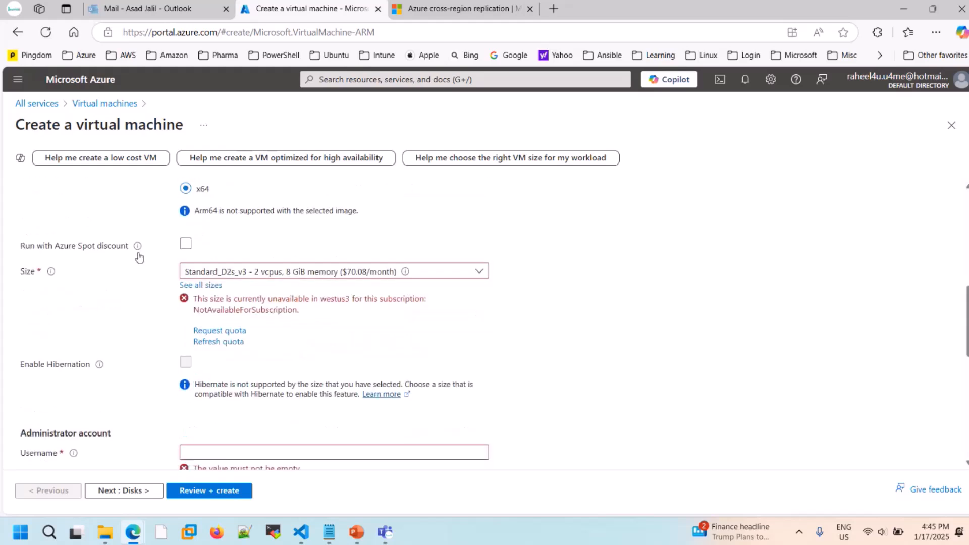
scroll(141, 337, down, 1)
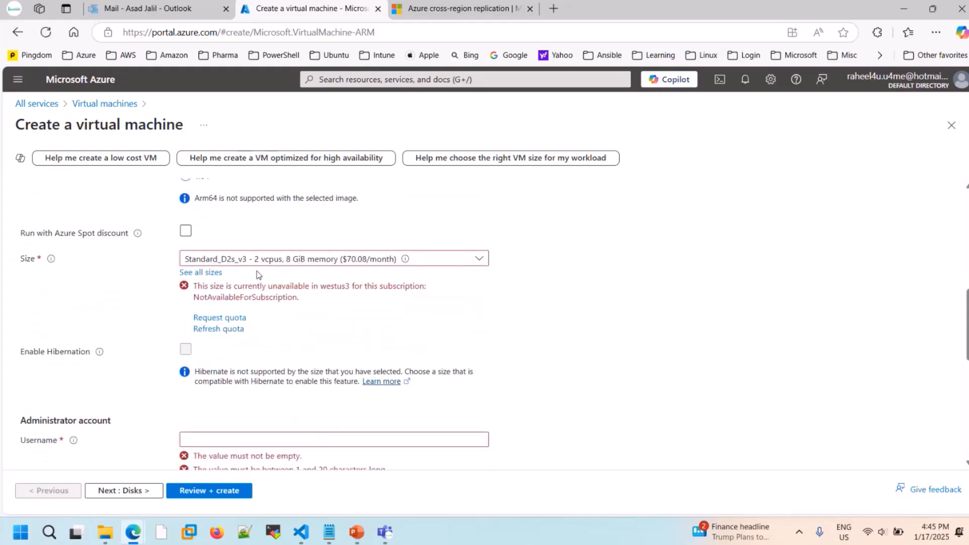
click(362, 262)
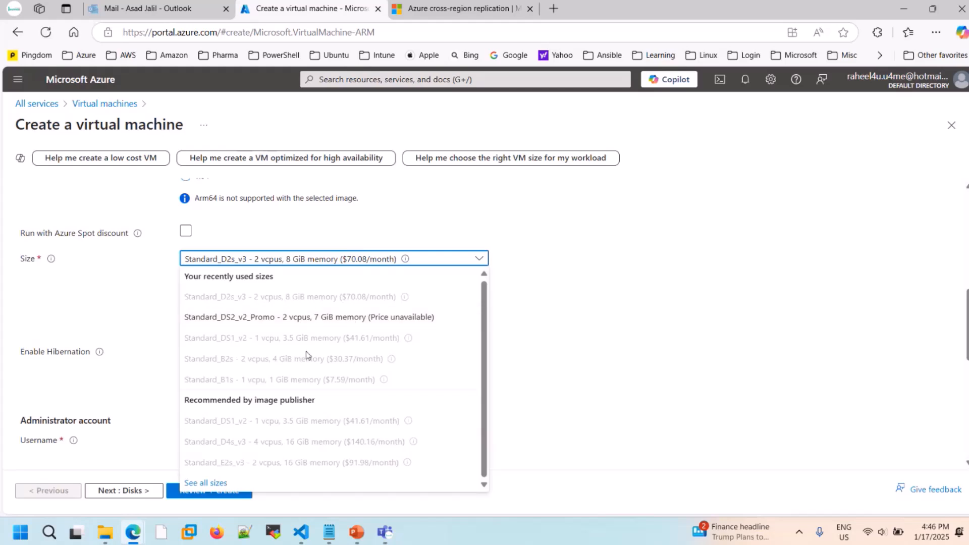
click(347, 317)
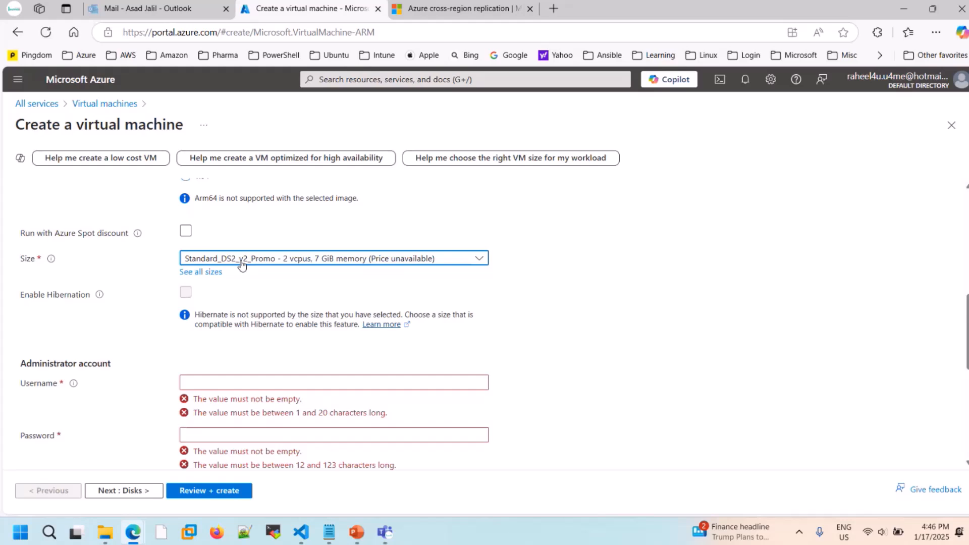
- Set the administrator account's username to myadmin
scroll(241, 264, down, 2)
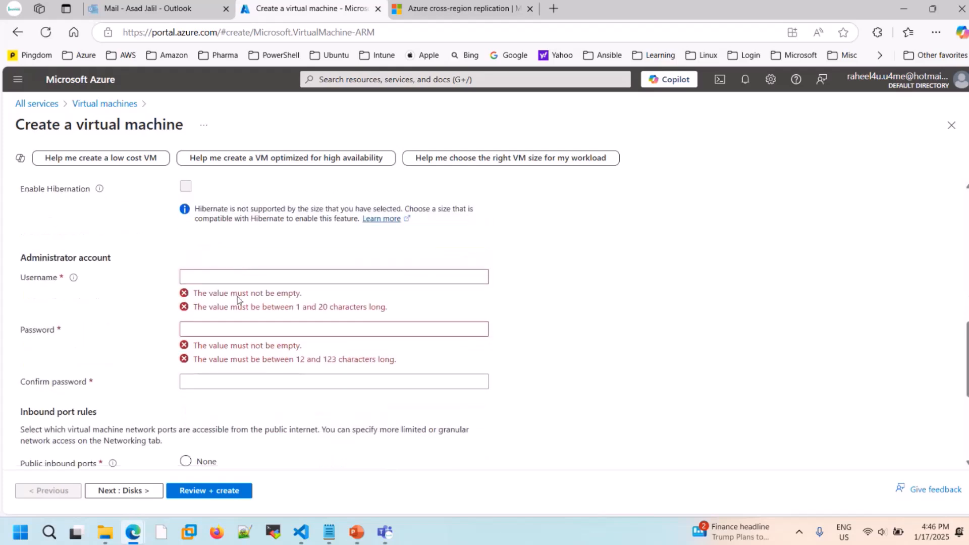
click(324, 275)
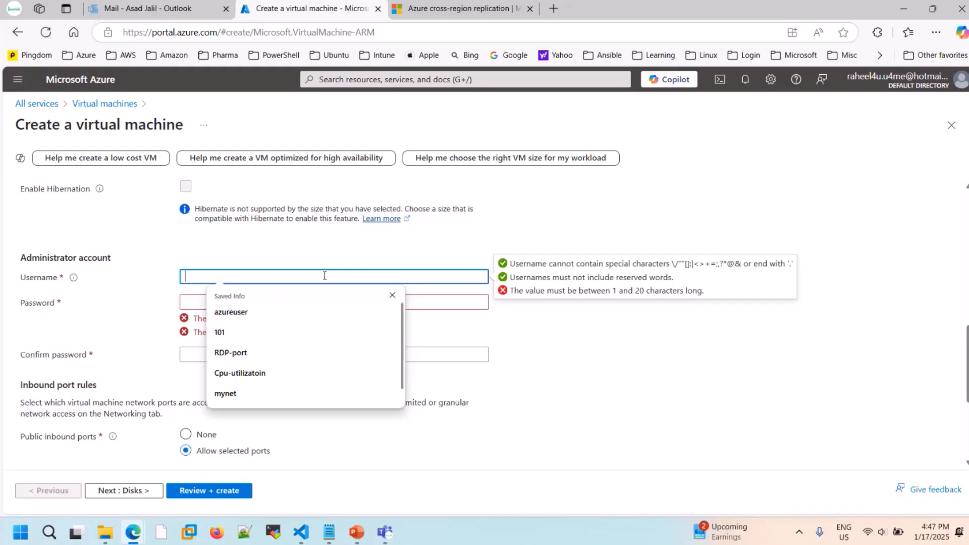
text(mu)
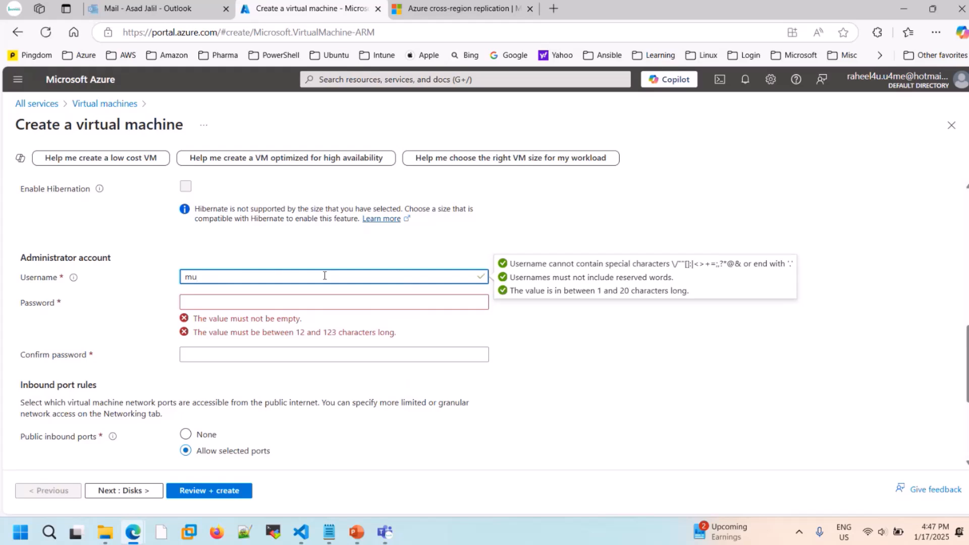
key(BackSpace)
text(yadmin)
key(Tab)
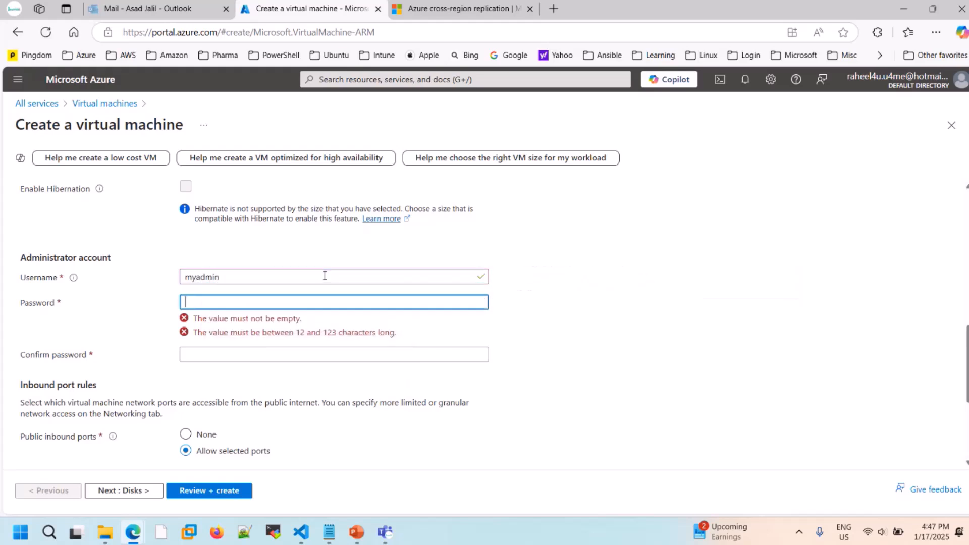
- Try a password for the administrator account and clear the password field again
text(******)
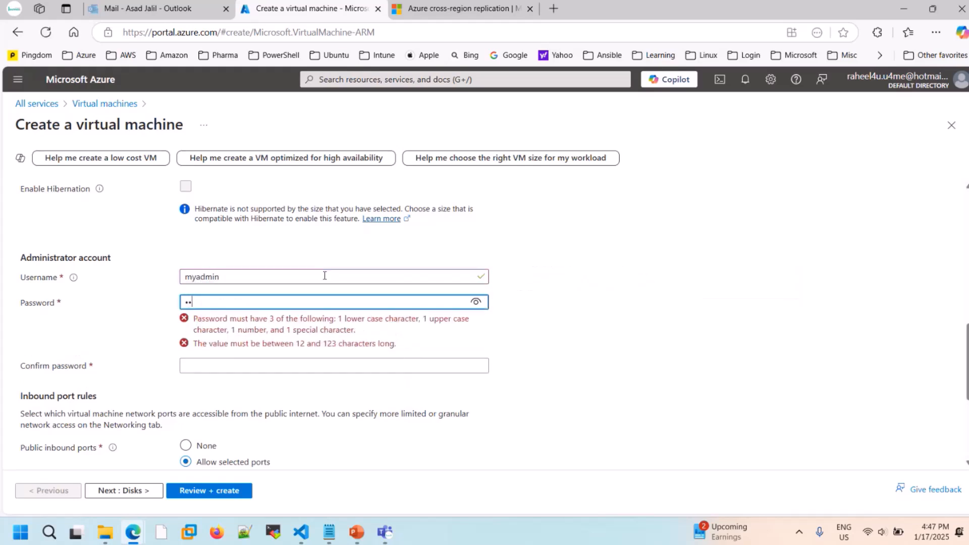
text(*******)
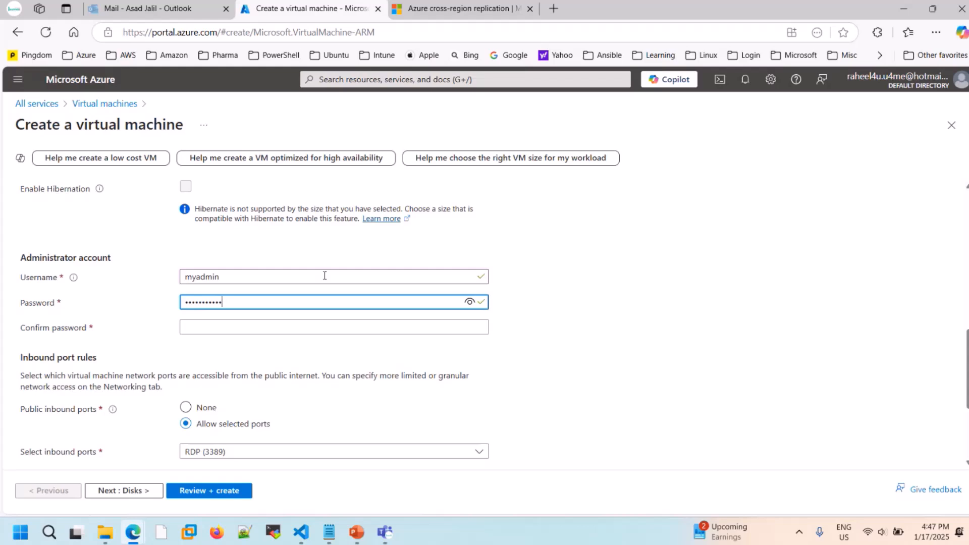
key(BackSpace)
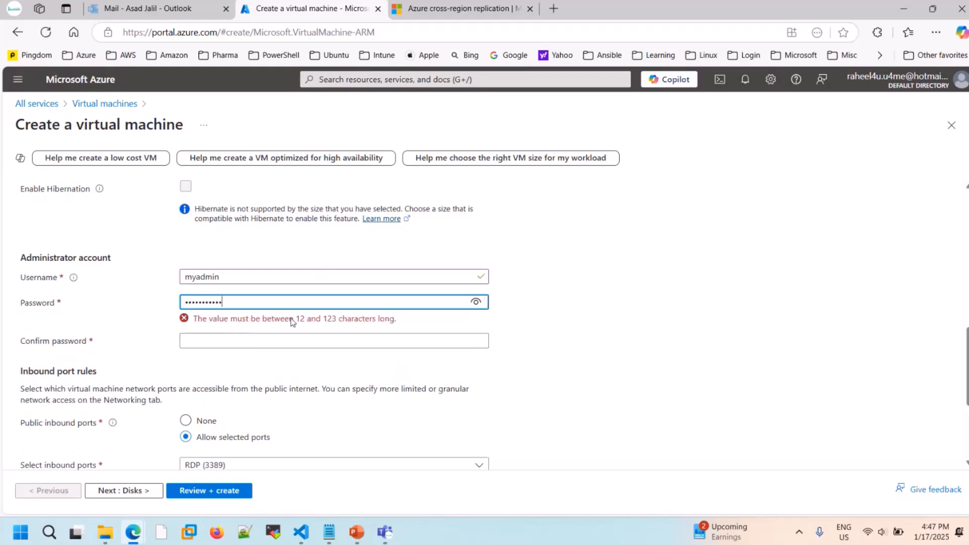
key(BackSpace)
key(BackSpace)
key(BackSpace)
key(BackSpace)
key(BackSpace)
key(BackSpace)
key(BackSpace)
key(BackSpace)
key(BackSpace)
key(BackSpace)
key(BackSpace)
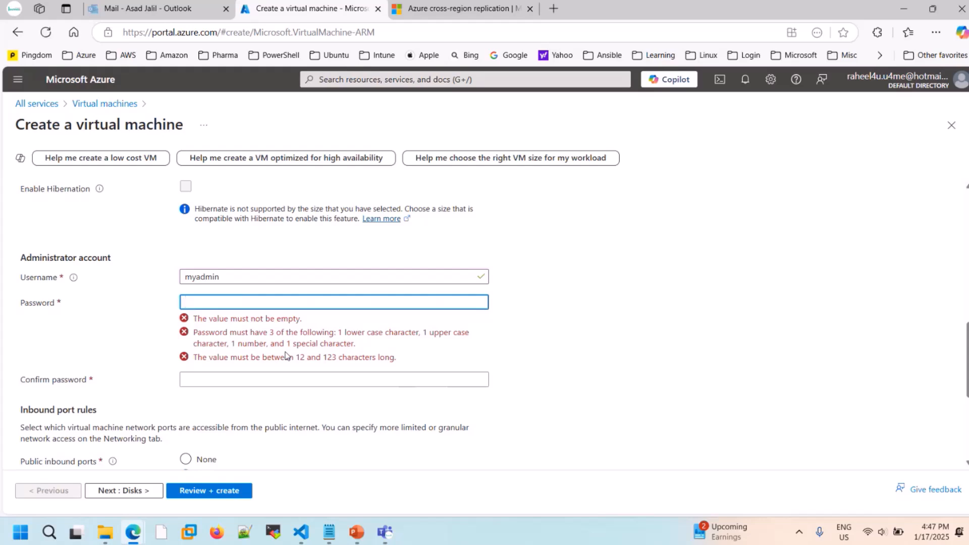
- Enter a password of at least 12 characters for the administrator account and repeat it as the confirmation password
text(••••••••••)
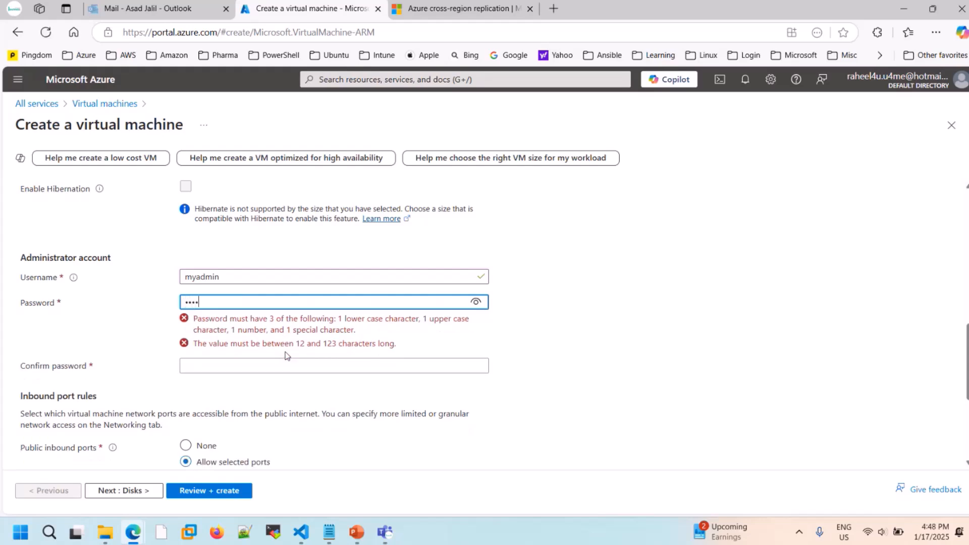
text(••••)
key(Tab)
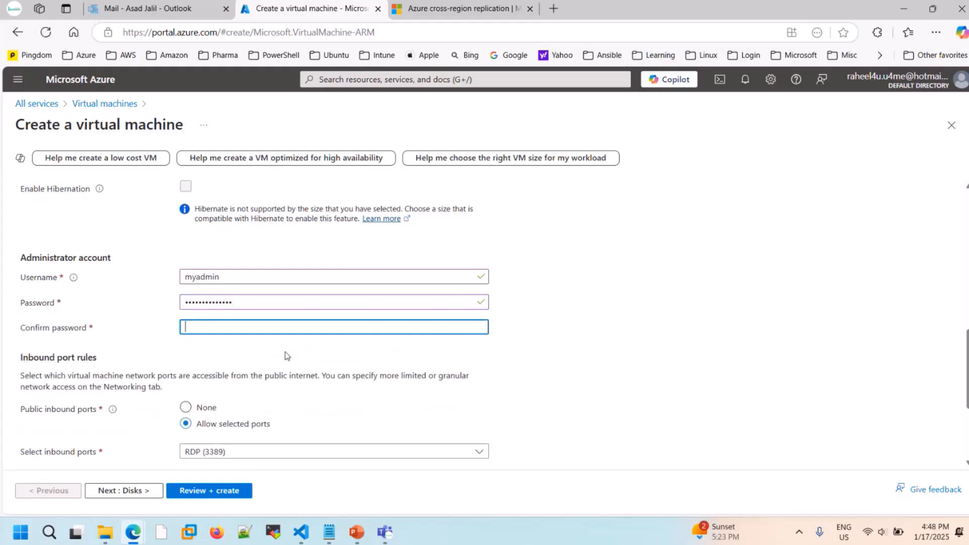
text(••••••••••••••)
- Try adding HTTPS (443) and HTTP (80) to the selected inbound ports, and restore the selection to RDP (3389) only
scroll(580, 390, down, 3)
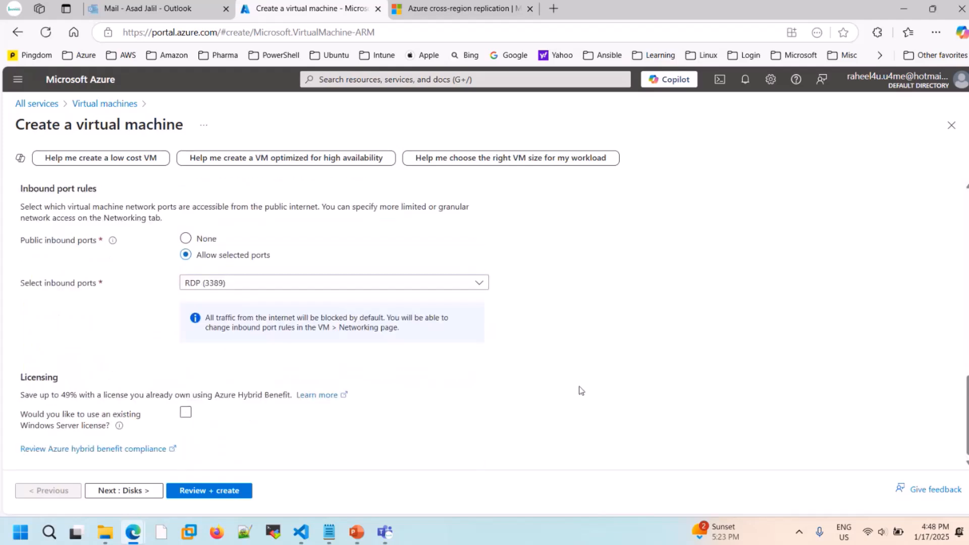
scroll(581, 390, up, 1)
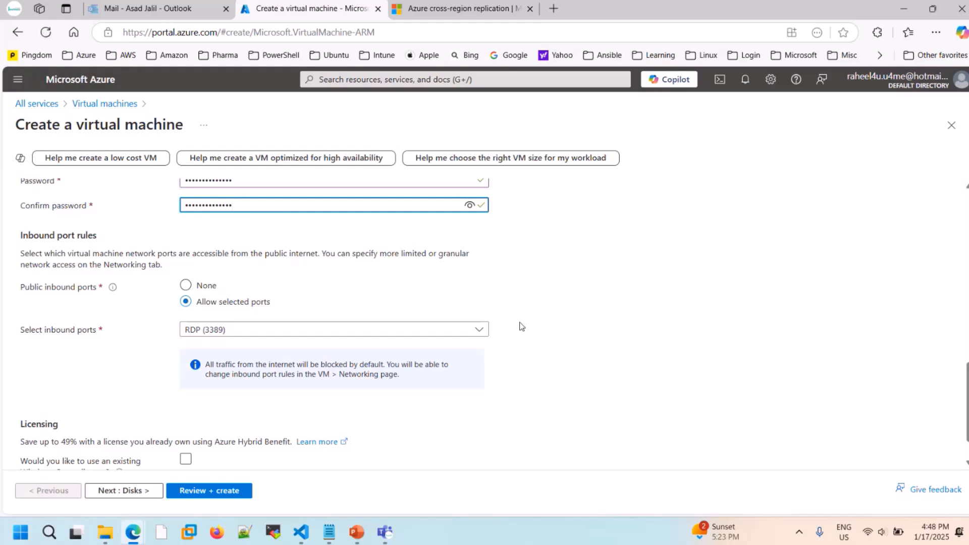
scroll(521, 326, down, 1)
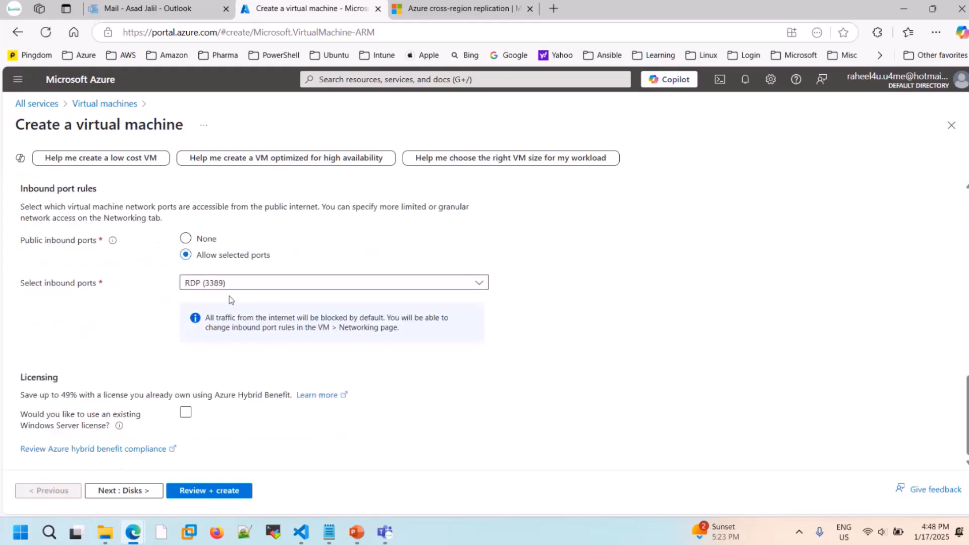
click(480, 283)
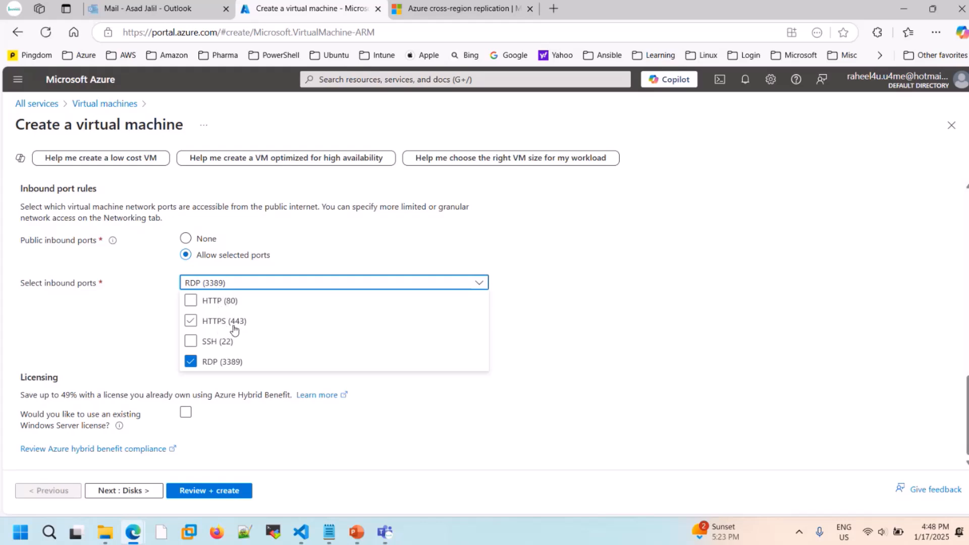
click(191, 322)
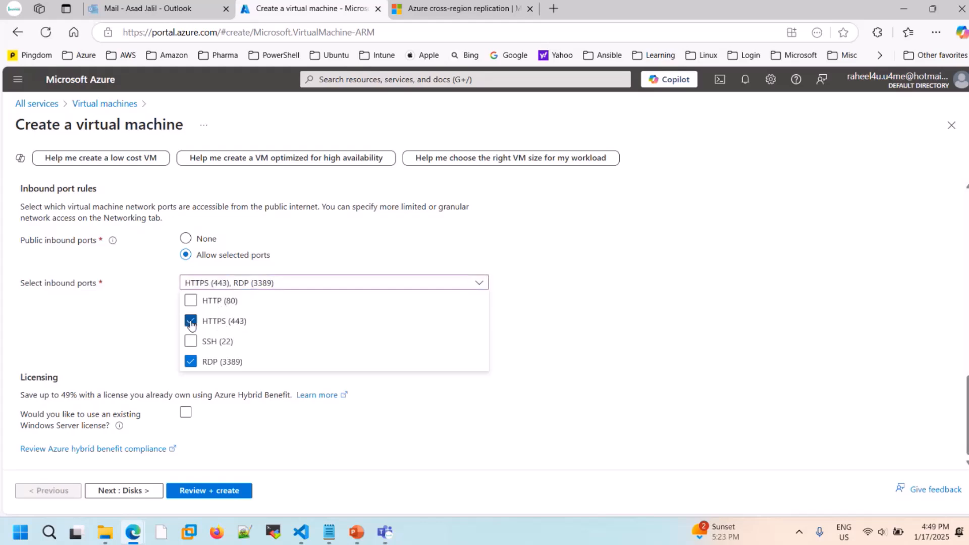
click(191, 301)
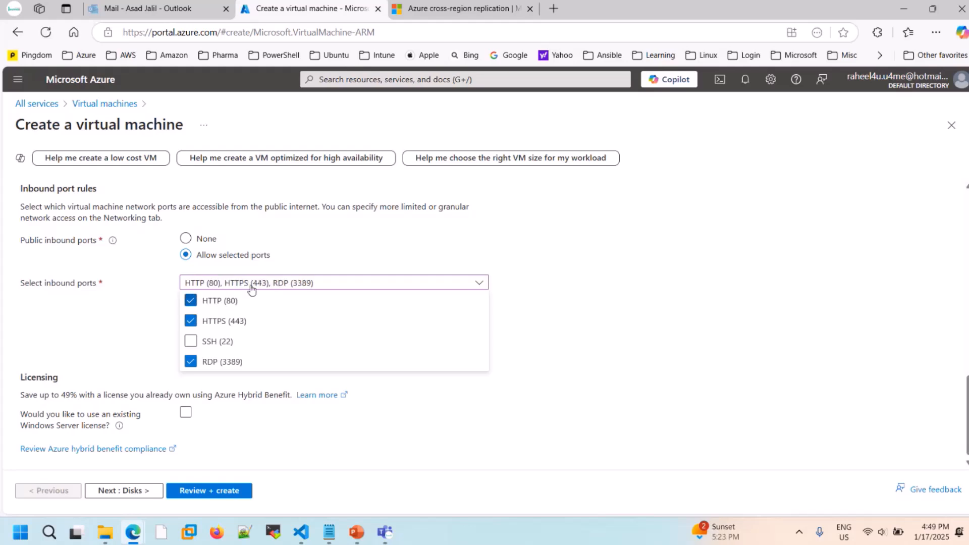
click(191, 301)
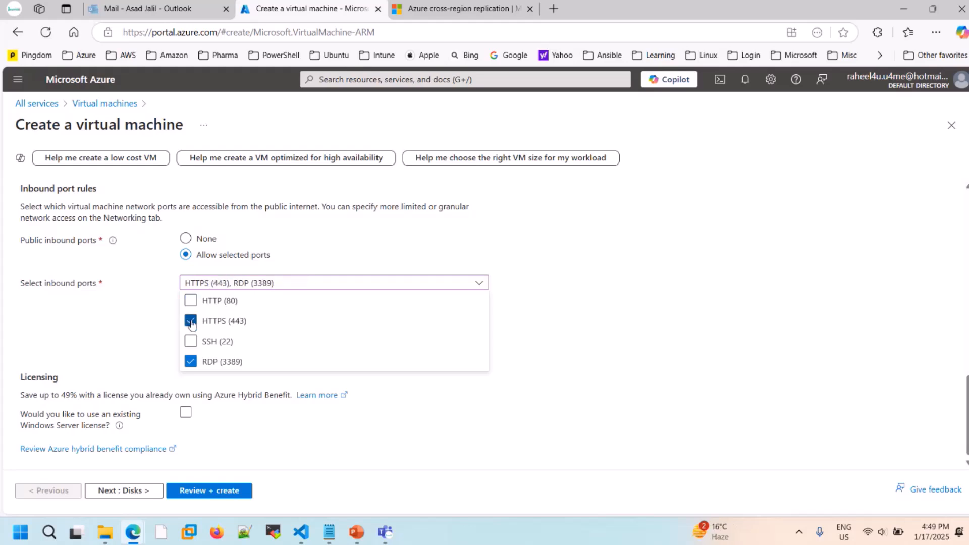
click(191, 322)
click(575, 349)
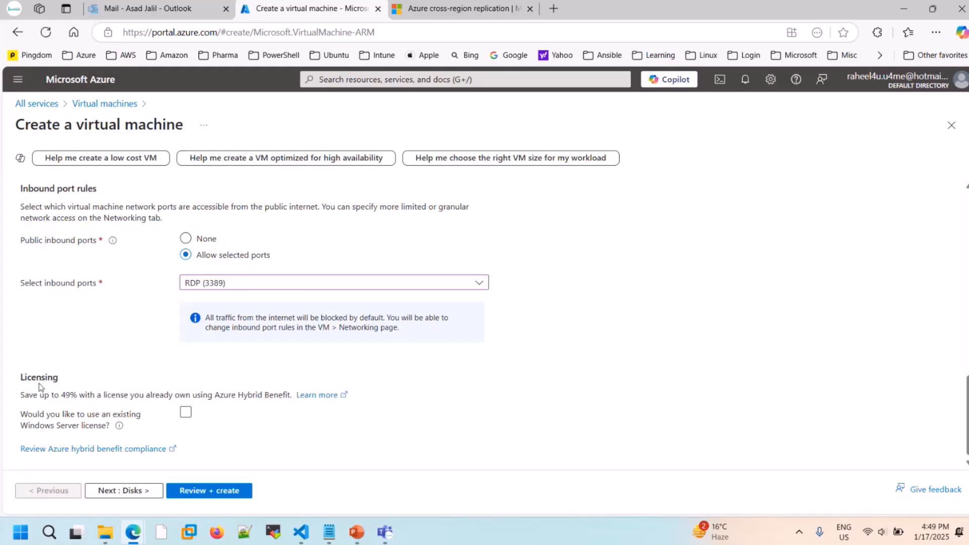
- Briefly highlight the Licensing heading and the Azure Hybrid Benefit savings text, and recheck the form's image and size settings
drag(21, 381, 68, 382)
double_click(45, 395)
drag(73, 395, 106, 398)
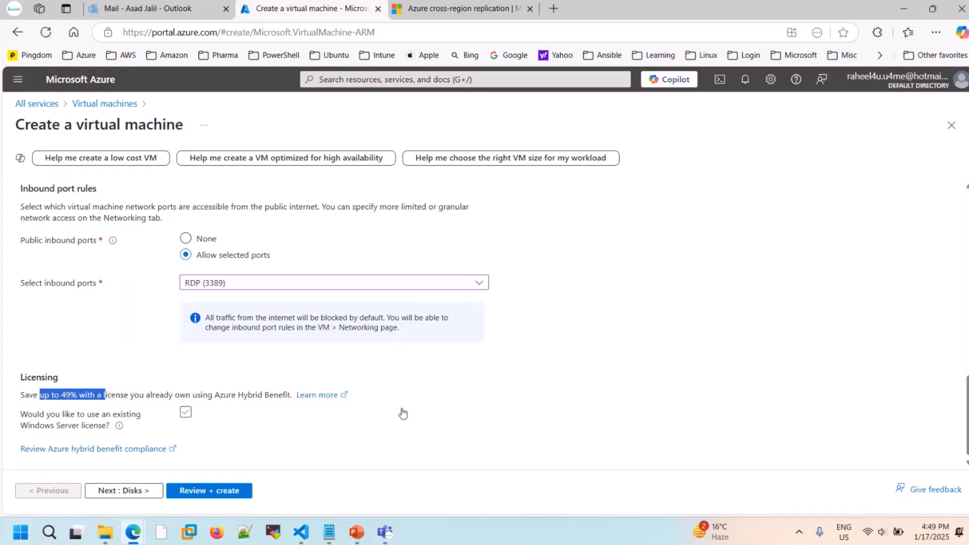
scroll(402, 412, up, 8)
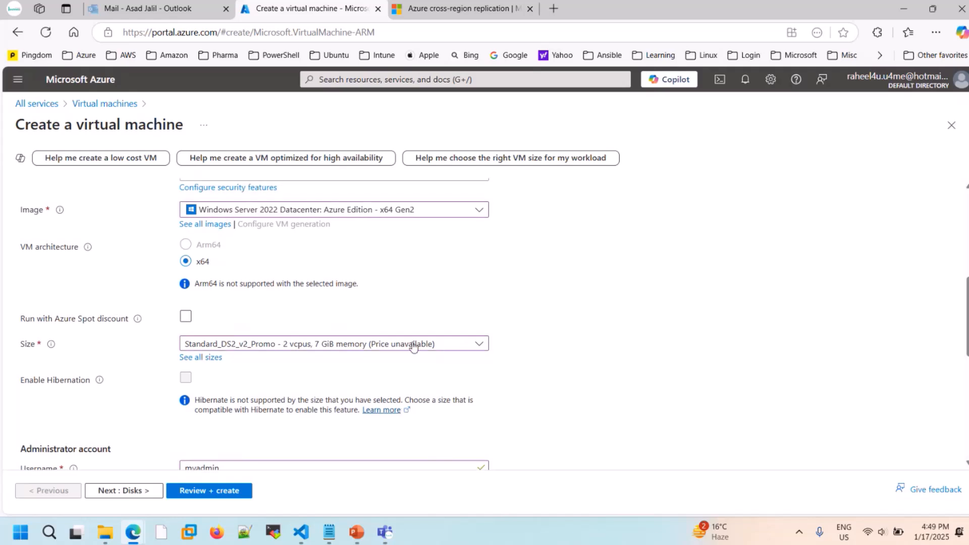
scroll(533, 399, down, 8)
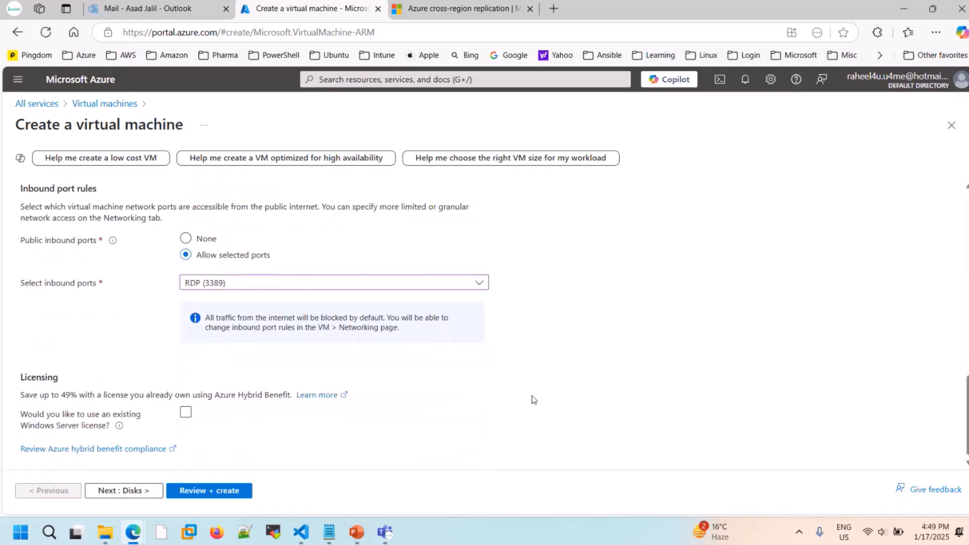
- Choose to use an existing Windows Server license and confirm eligibility for the Azure Hybrid Benefit
click(185, 413)
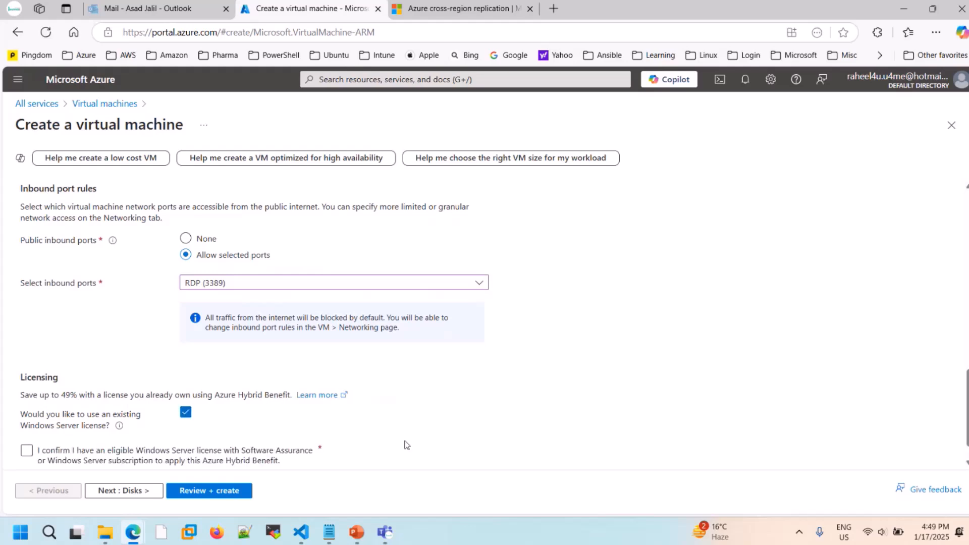
scroll(407, 444, up, 5)
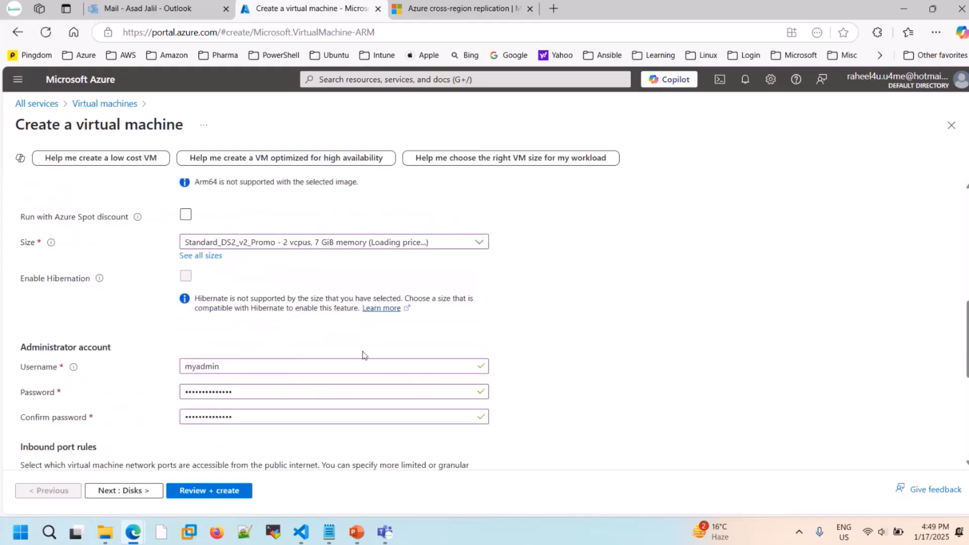
scroll(363, 353, down, 5)
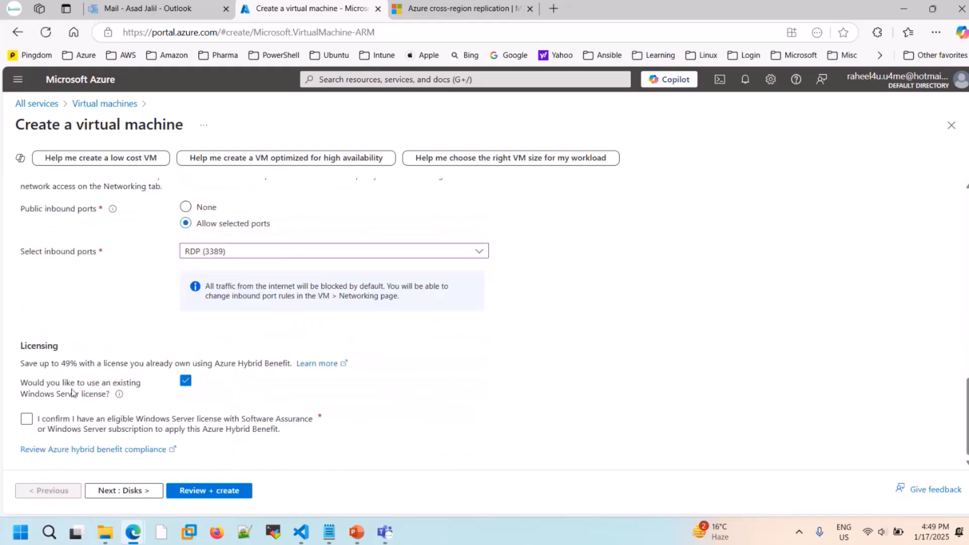
click(27, 420)
- Continue to the Disks settings, ignoring the deployment recommendations and declining to save the password in the browser
click(138, 491)
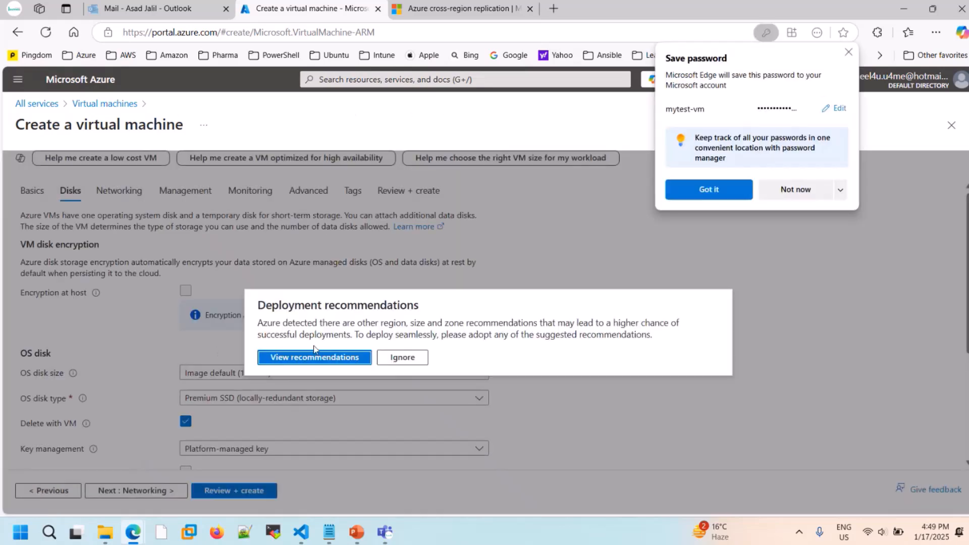
click(398, 359)
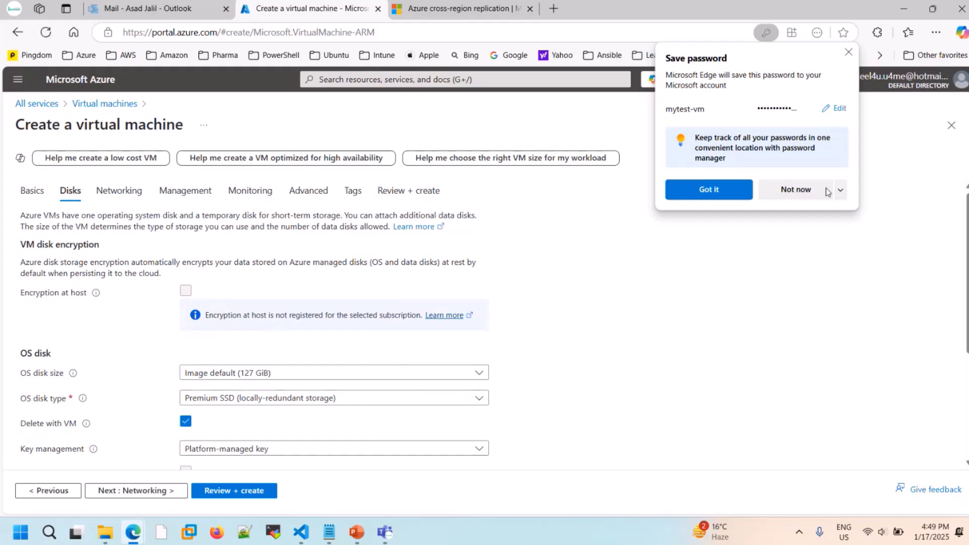
click(797, 190)
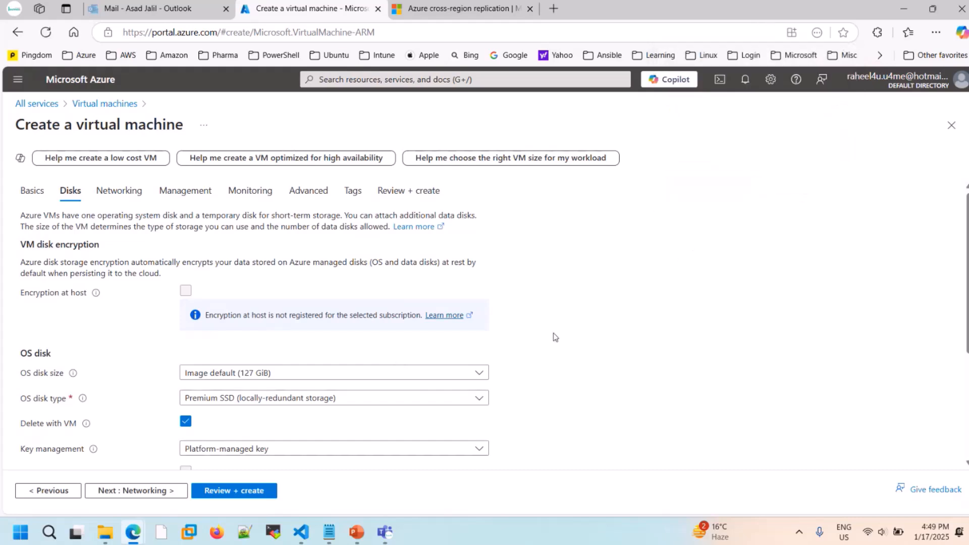
- Review the VM disk encryption, OS disk and data disk settings, and view the available OS disk types
scroll(553, 333, down, 3)
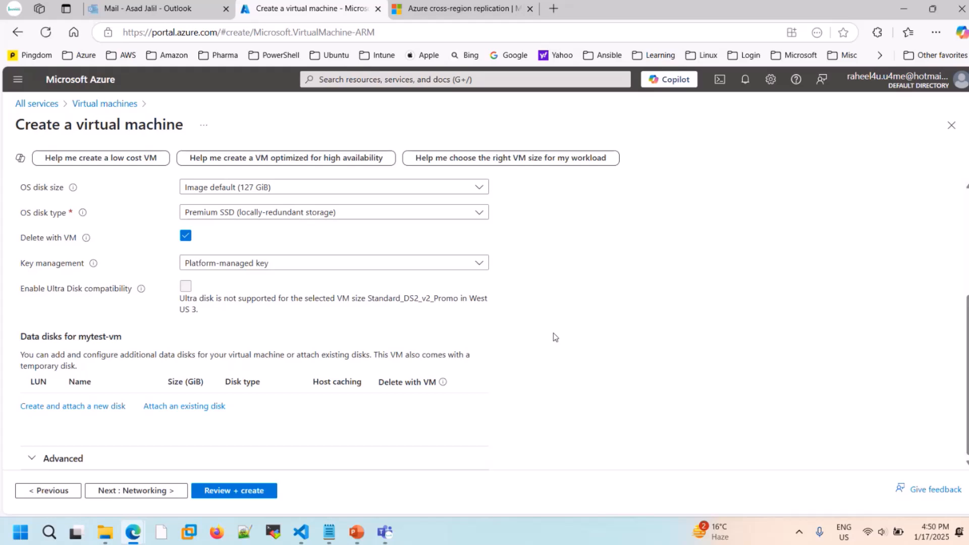
scroll(557, 326, up, 4)
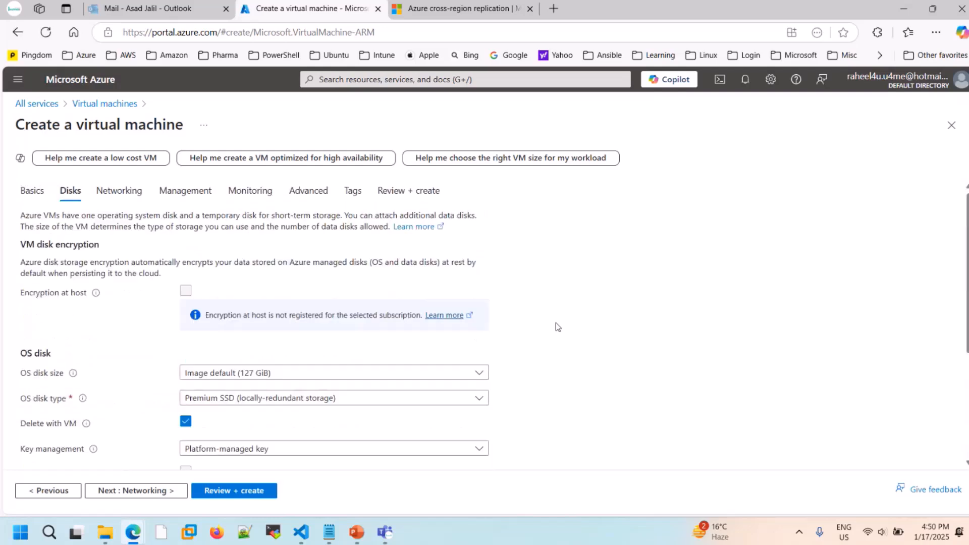
scroll(557, 327, down, 2)
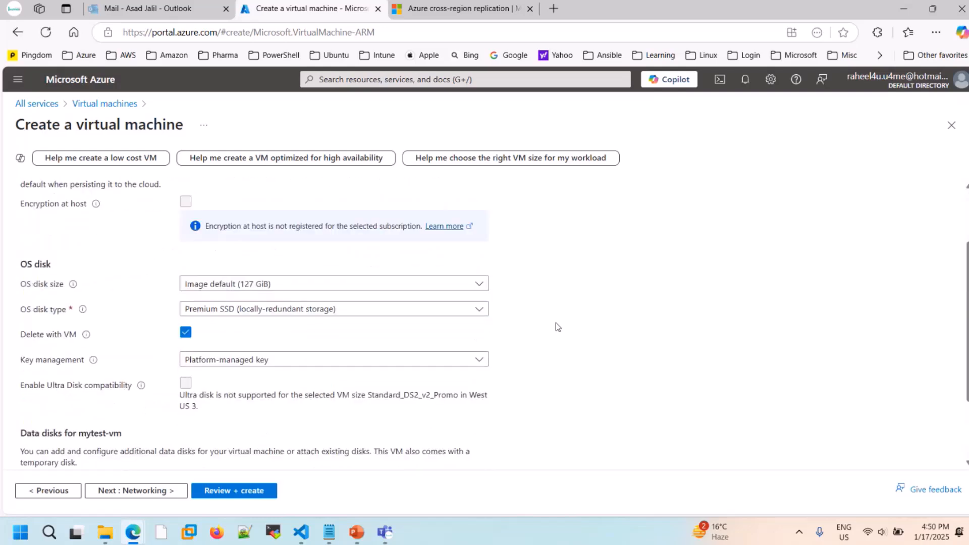
scroll(557, 334, up, 2)
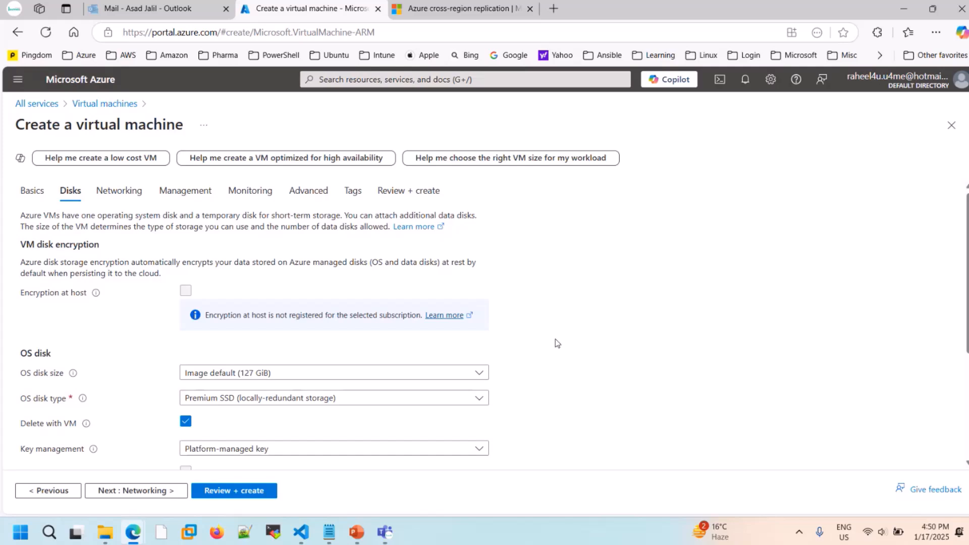
scroll(557, 343, down, 2)
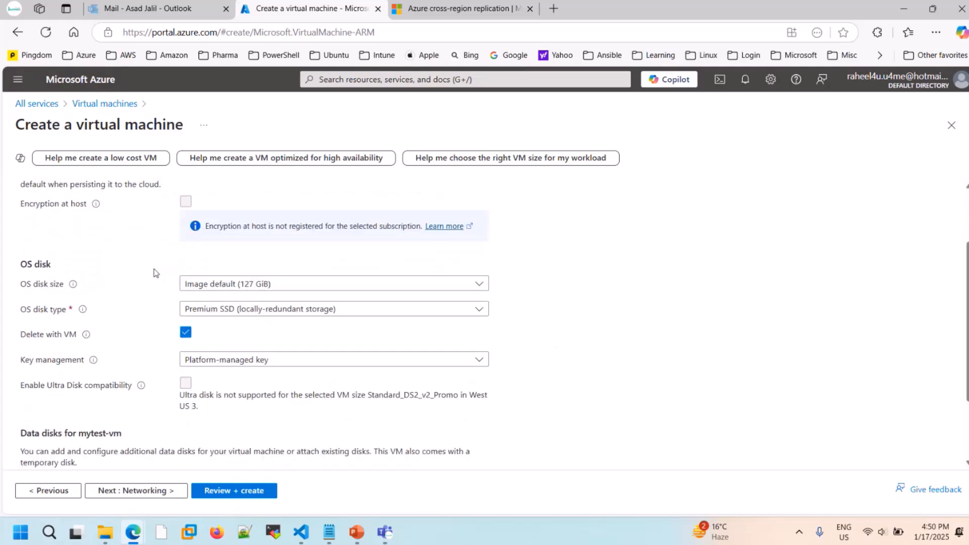
scroll(125, 290, down, 1)
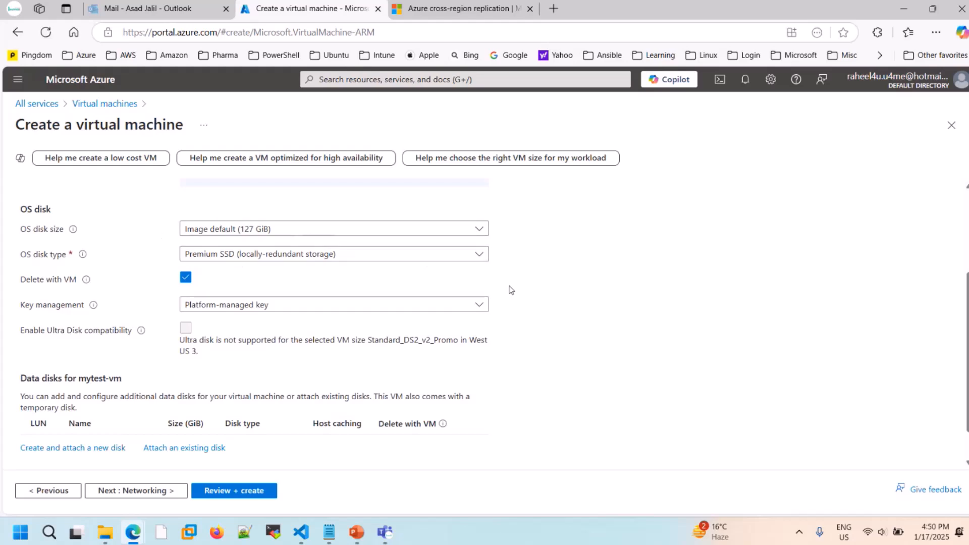
click(479, 256)
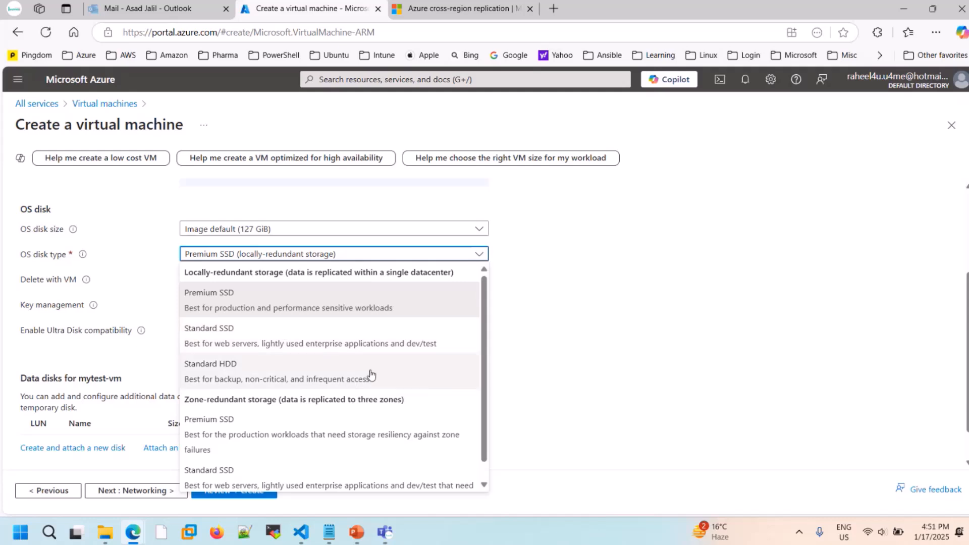
click(560, 379)
- Highlight the Key management label and view the available key options for disk encryption
scroll(560, 379, down, 1)
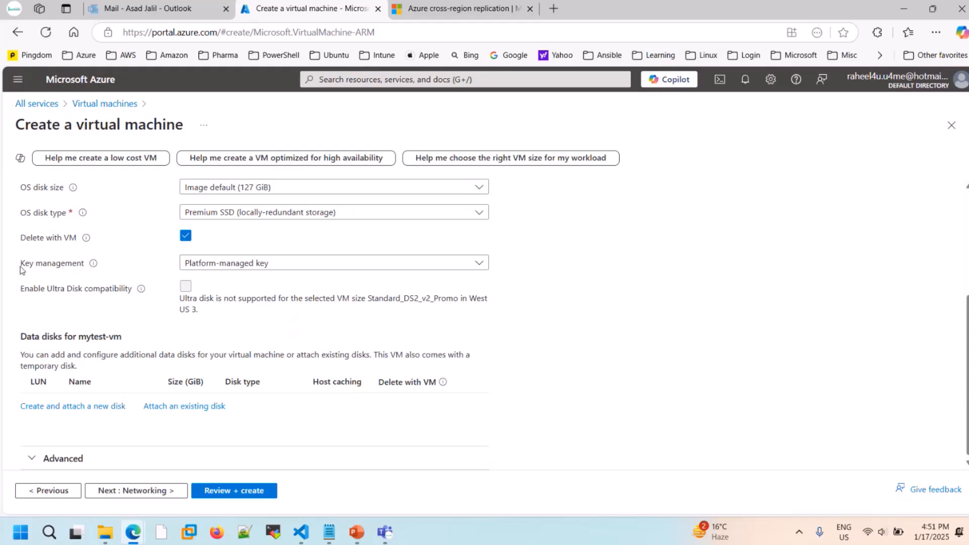
drag(21, 265, 83, 268)
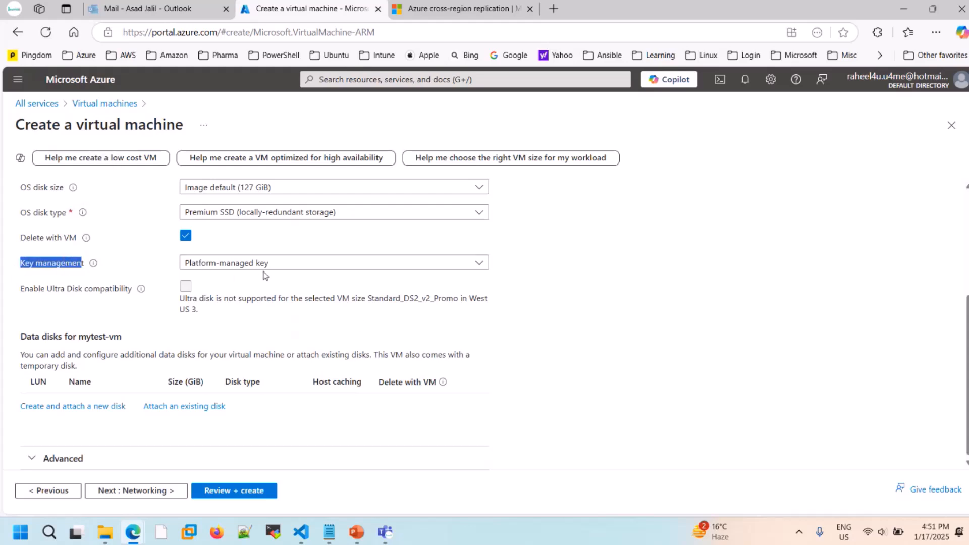
click(479, 265)
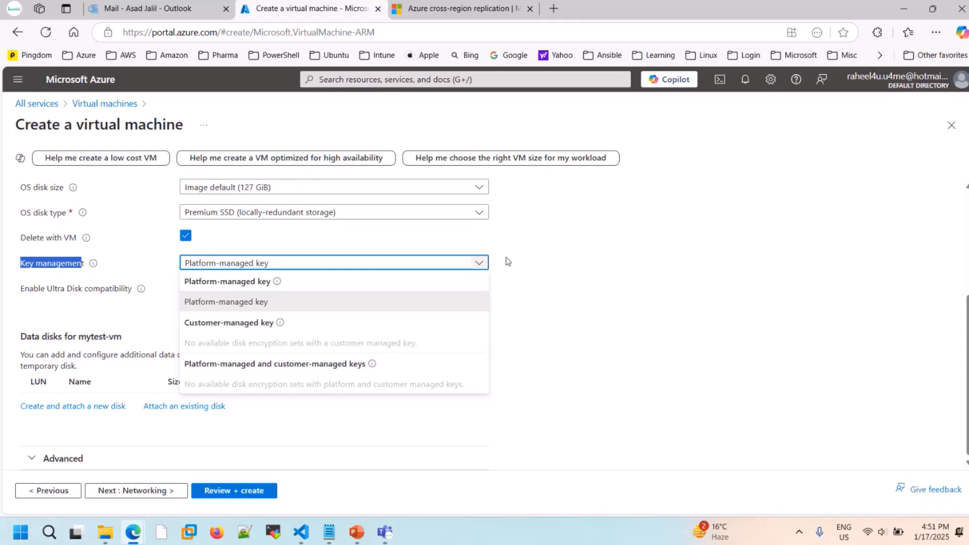
click(543, 272)
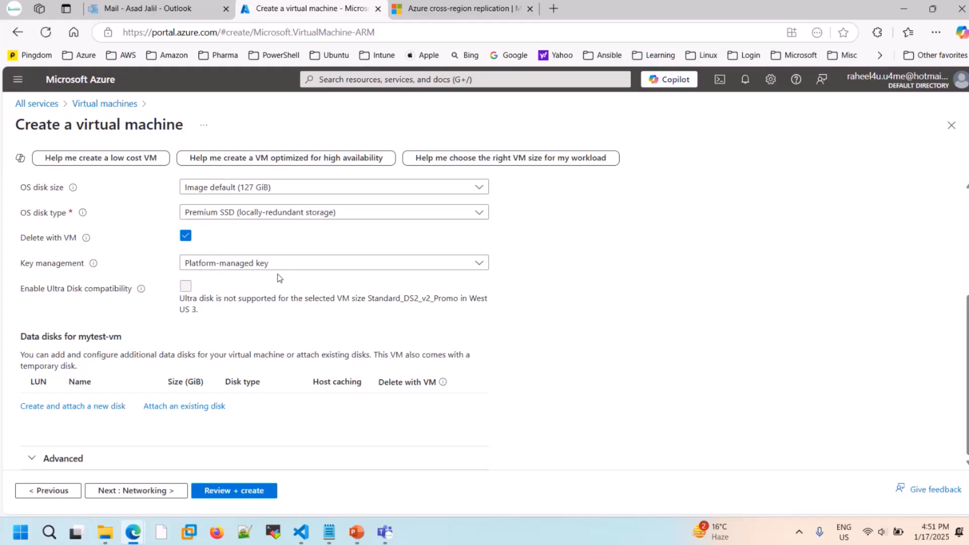
scroll(280, 279, up, 4)
scroll(280, 279, down, 4)
- Open the Networking settings and review the virtual network, public IP, network security group, inbound ports and load balancing options
click(159, 491)
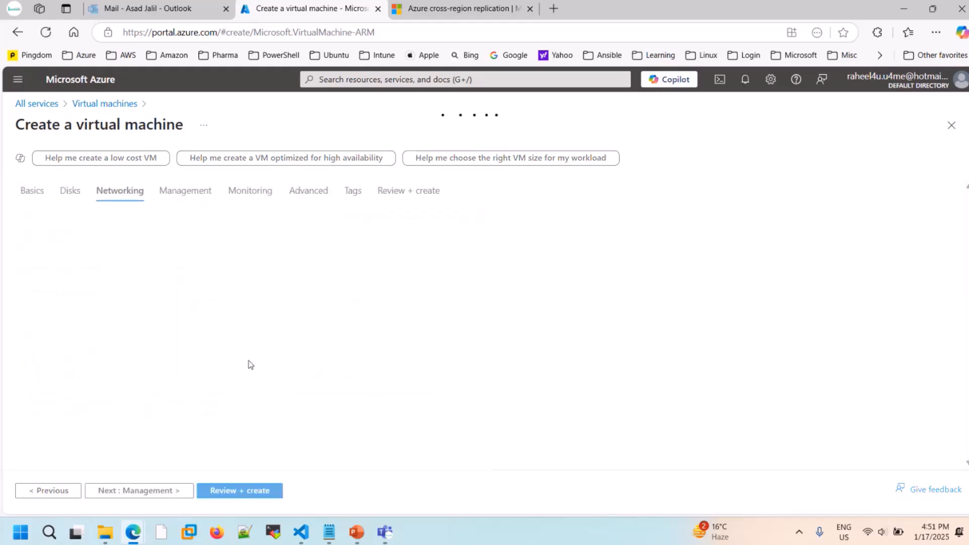
scroll(248, 365, down, 2)
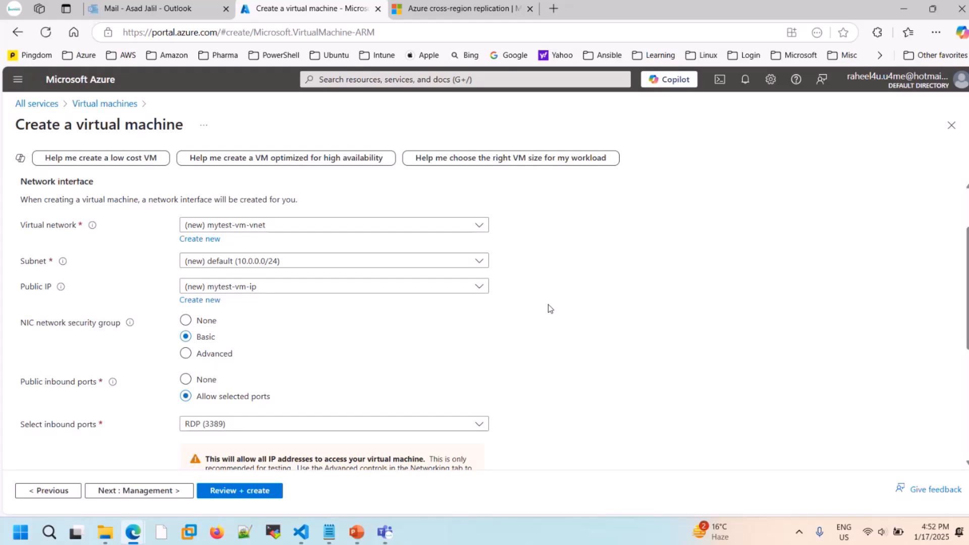
scroll(375, 327, down, 2)
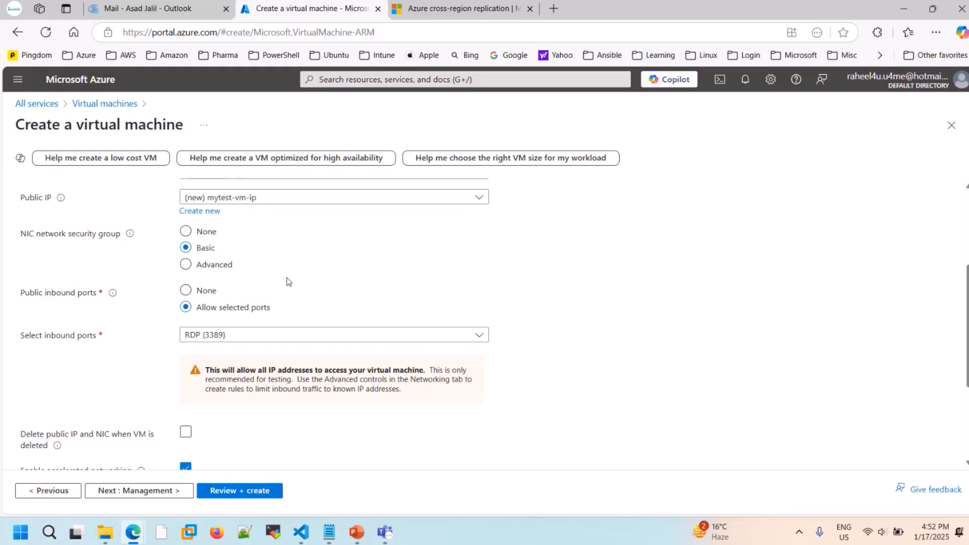
scroll(287, 275, down, 1)
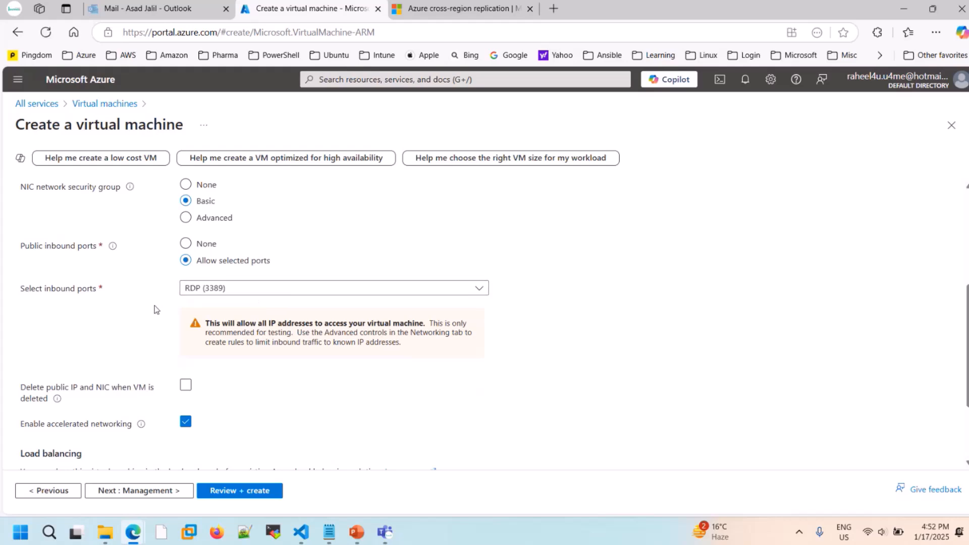
scroll(155, 309, down, 2)
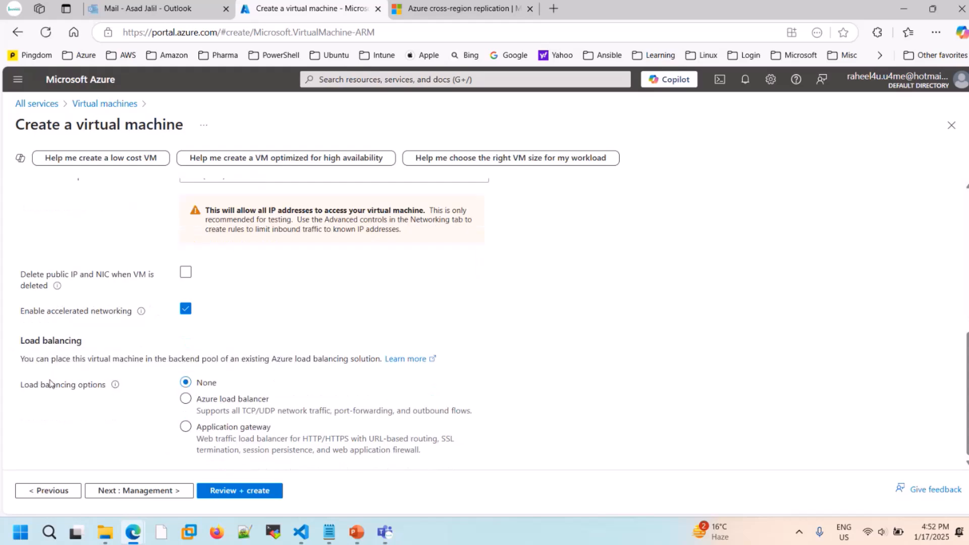
- Enable the system assigned managed identity in the Management settings and review the backup, site recovery and guest OS update options
click(158, 492)
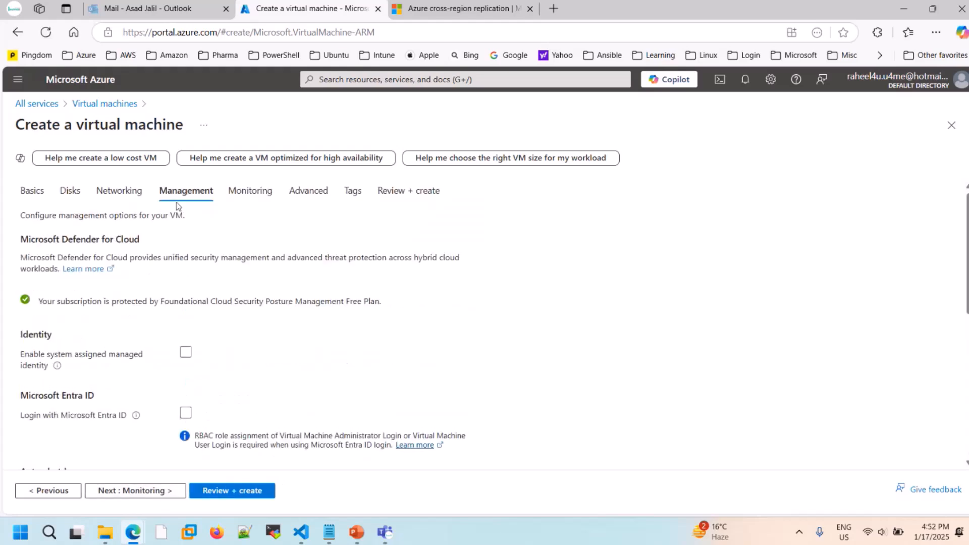
click(186, 352)
scroll(271, 351, down, 3)
scroll(271, 350, down, 3)
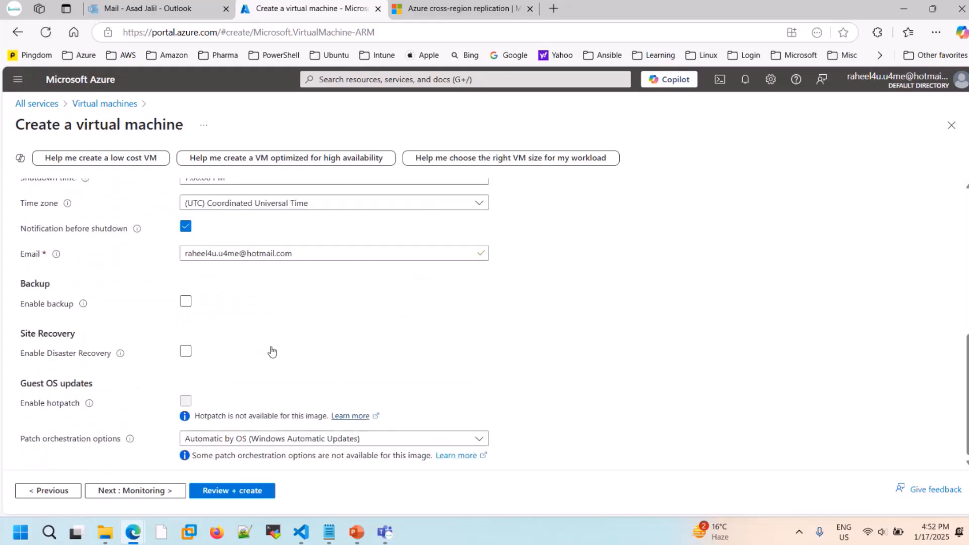
- Enable OS guest diagnostics in the Monitoring settings, and review the Advanced settings from extensions to the proximity placement group
click(142, 489)
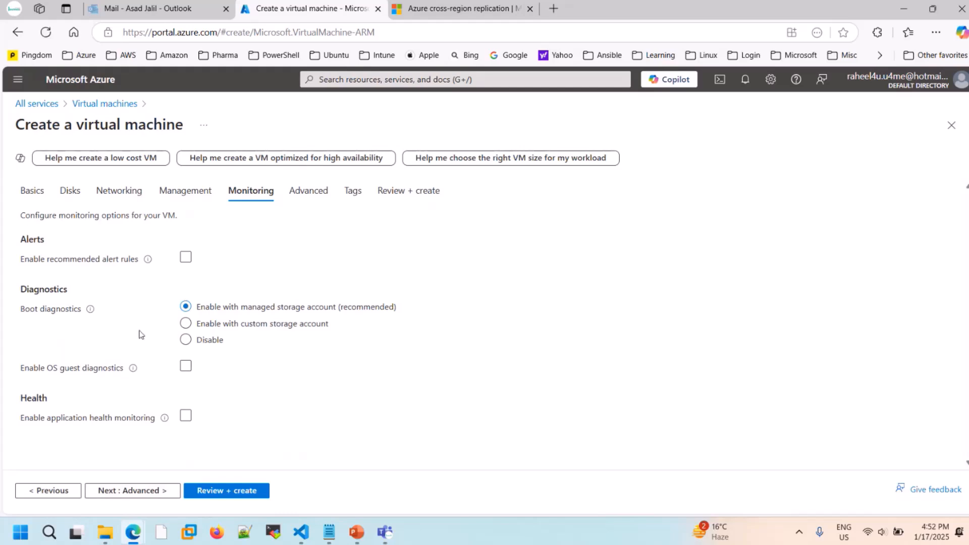
click(188, 366)
click(155, 492)
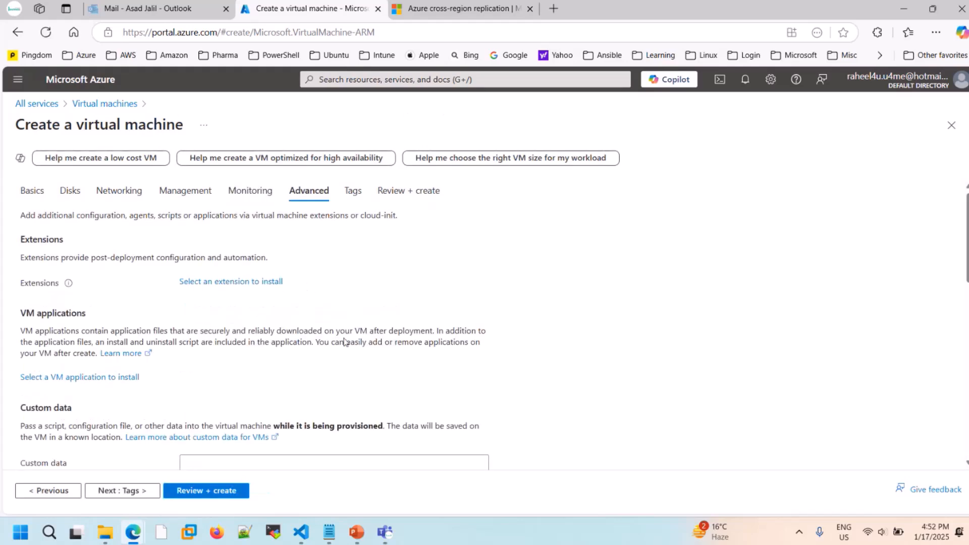
scroll(260, 383, down, 1)
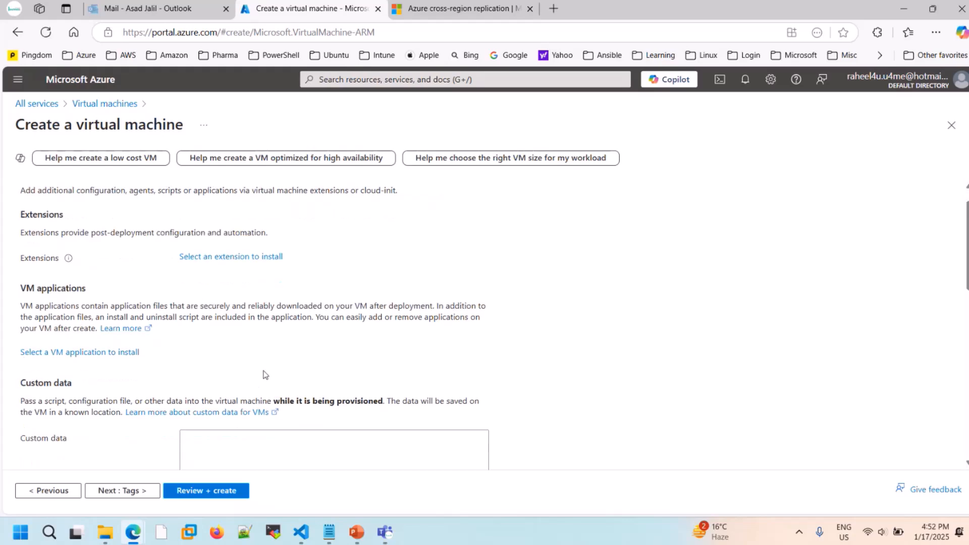
scroll(265, 374, down, 10)
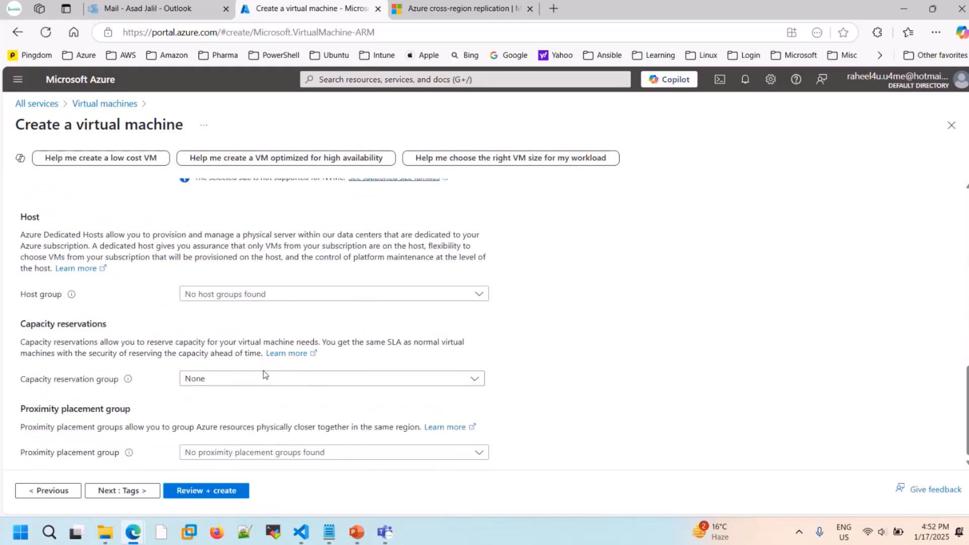
- Add a resource tag called Name with the value WebServer in the Tags settings
click(107, 490)
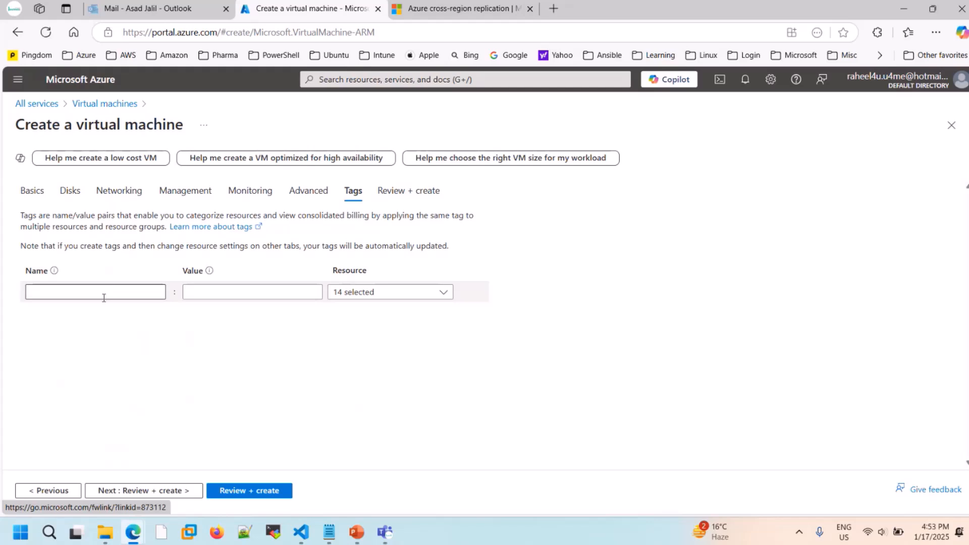
click(104, 297)
text(Name)
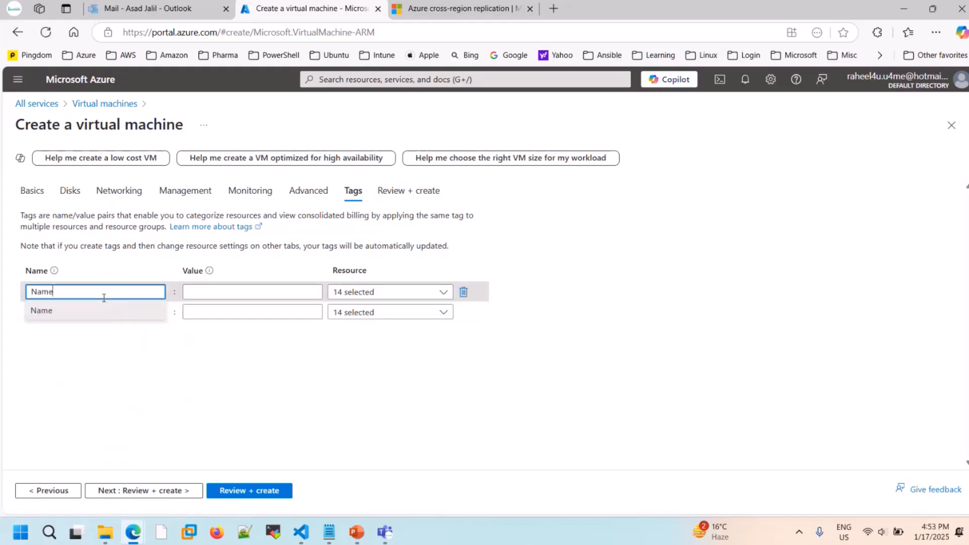
key(Tab)
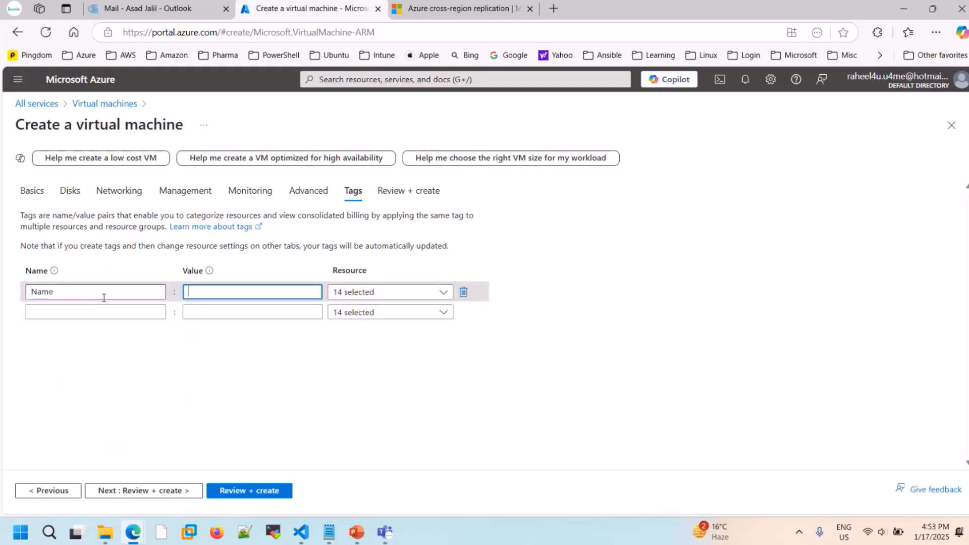
text(Web)
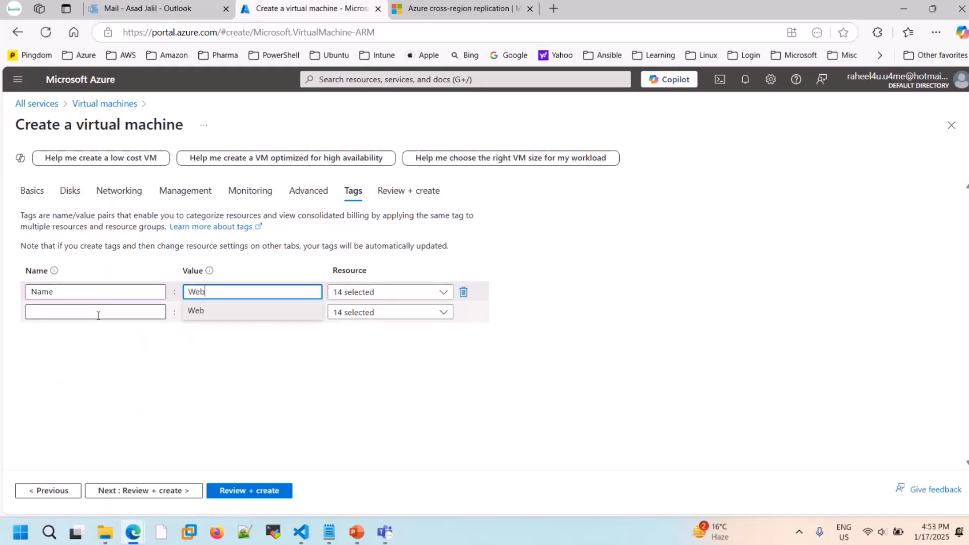
text(Server)
click(290, 392)
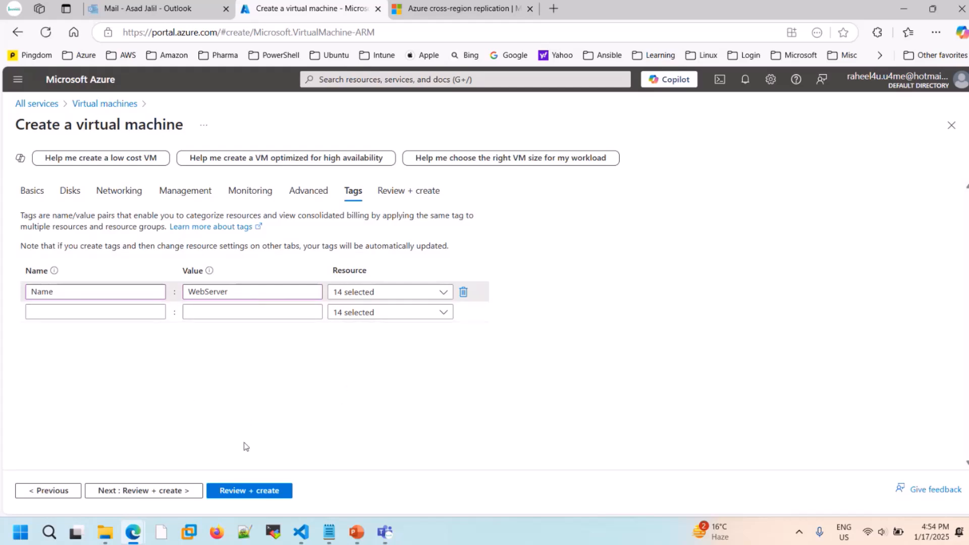
- Validate the configuration in the final review and create the virtual machine
click(232, 497)
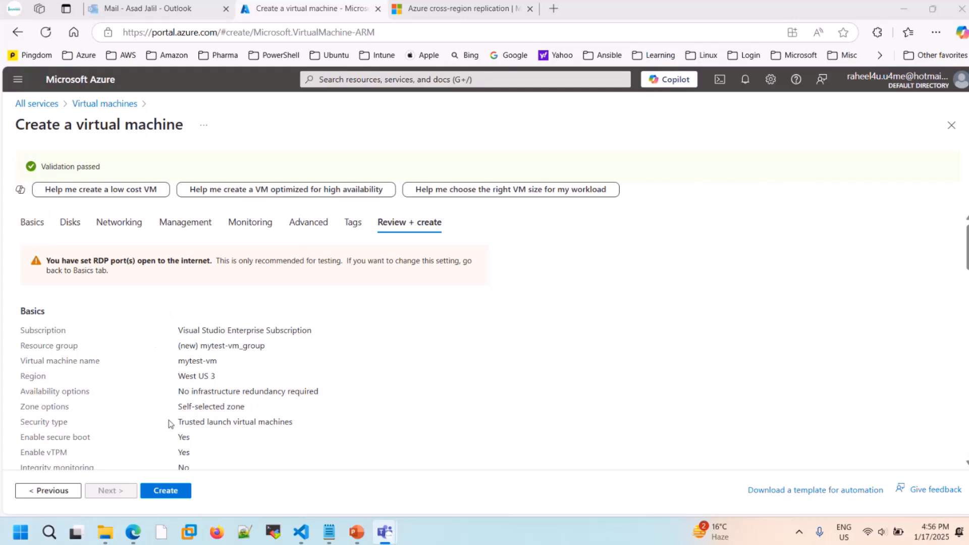
click(168, 498)
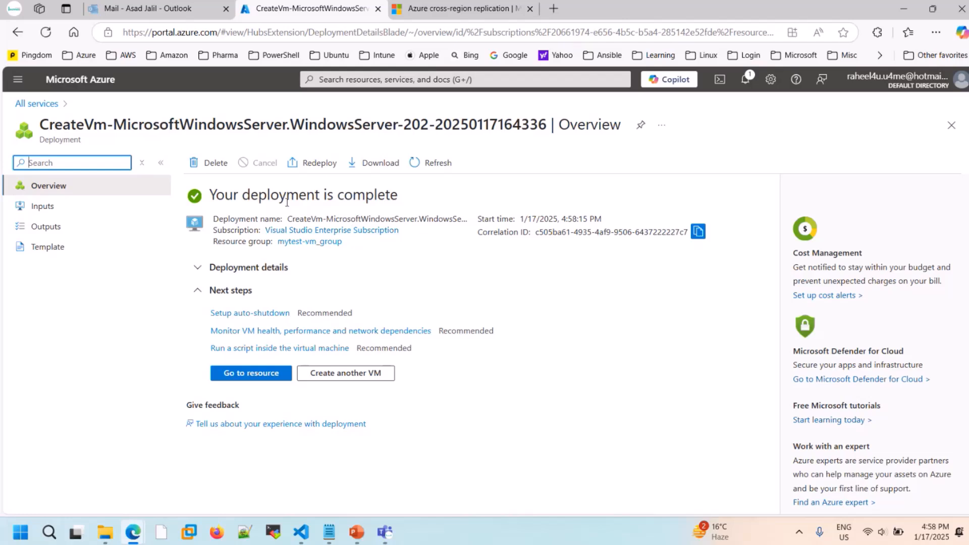
- Open the deployed virtual machine and review its status, resource group, location, operating system, size and public IP address in the essentials
click(268, 379)
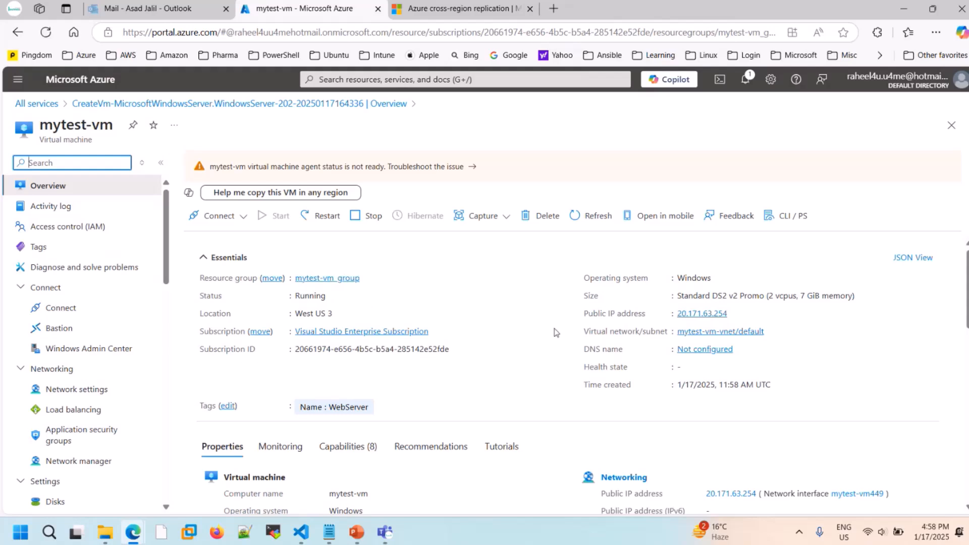
scroll(497, 387, down, 5)
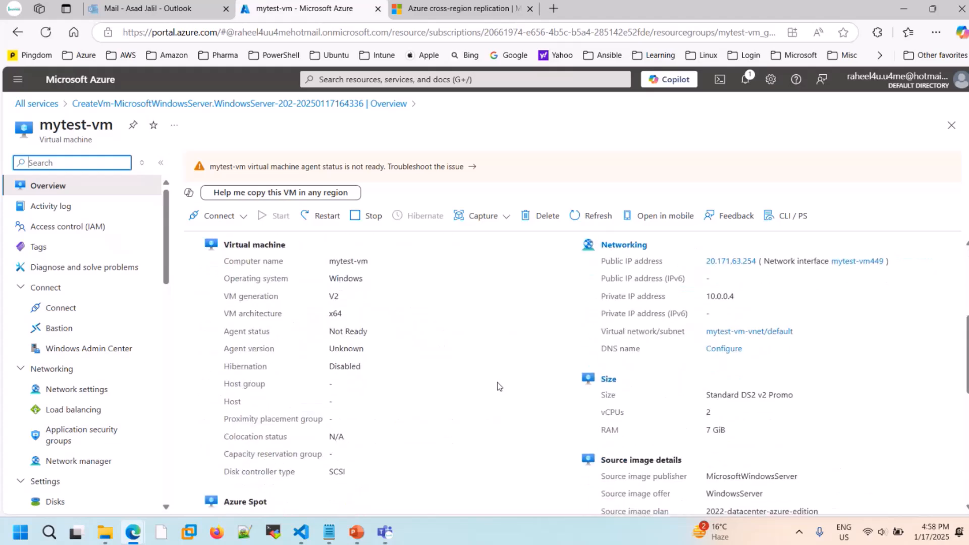
scroll(497, 387, up, 5)
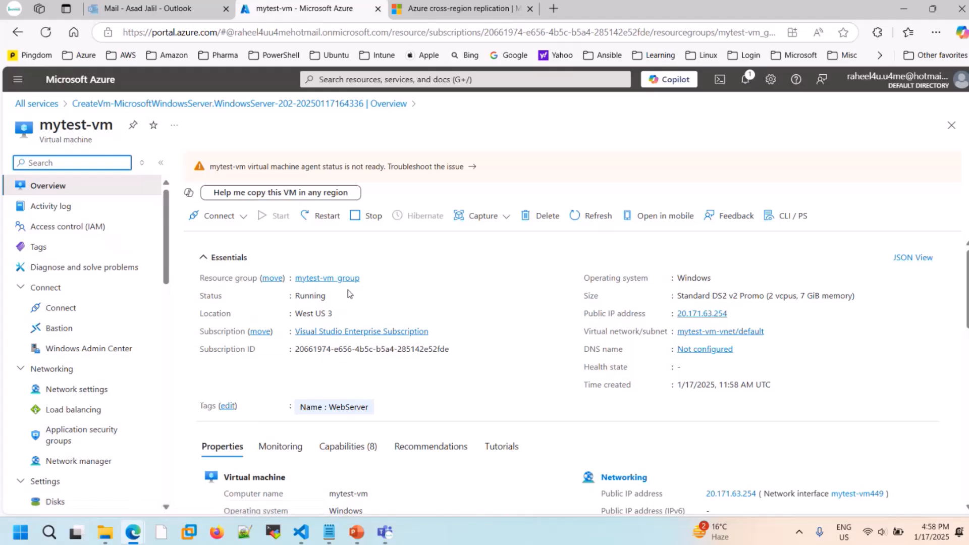
drag(301, 296, 313, 296)
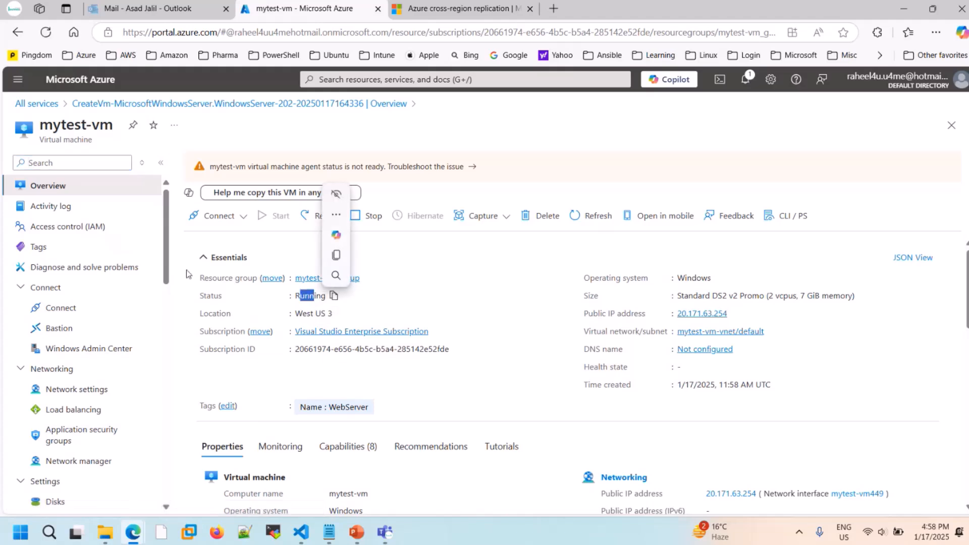
drag(199, 278, 252, 278)
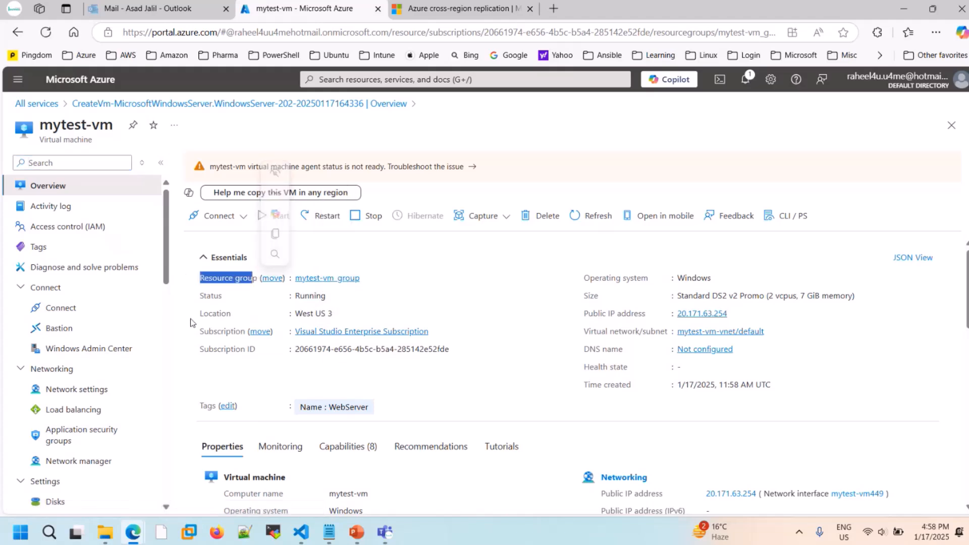
drag(200, 314, 254, 319)
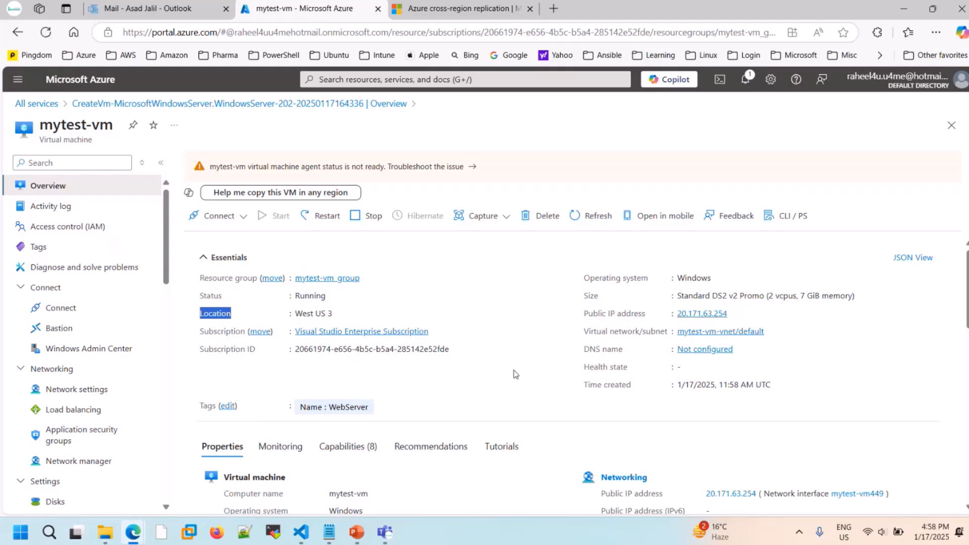
drag(584, 278, 650, 282)
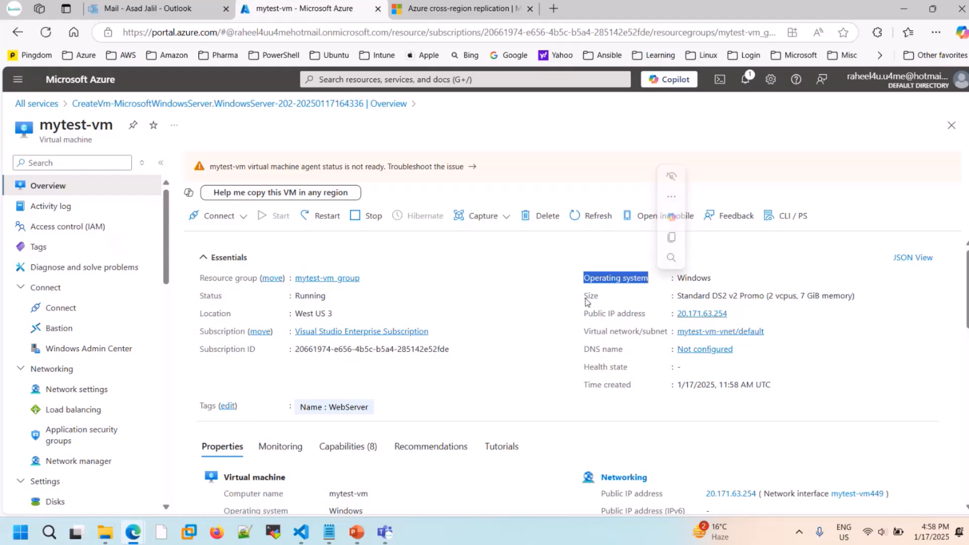
drag(585, 299, 665, 303)
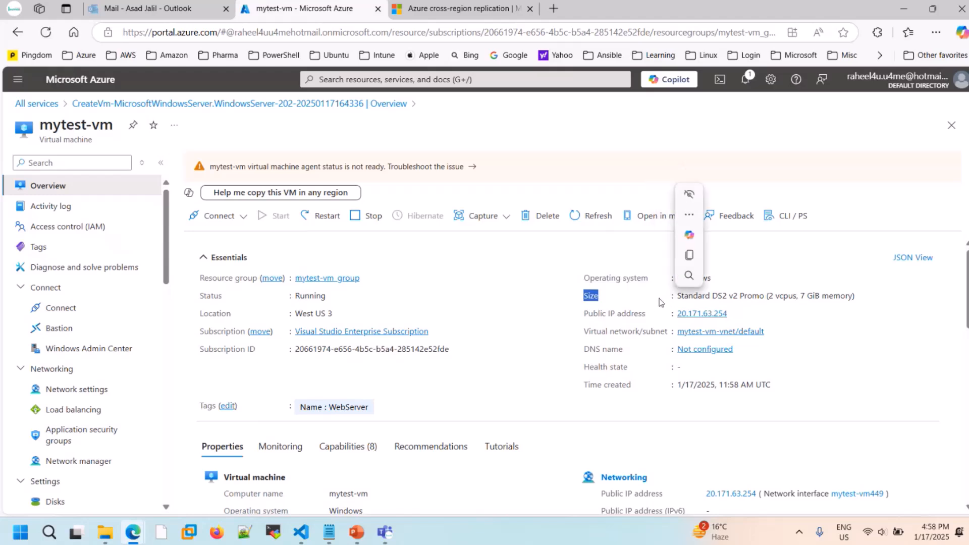
drag(586, 315, 642, 315)
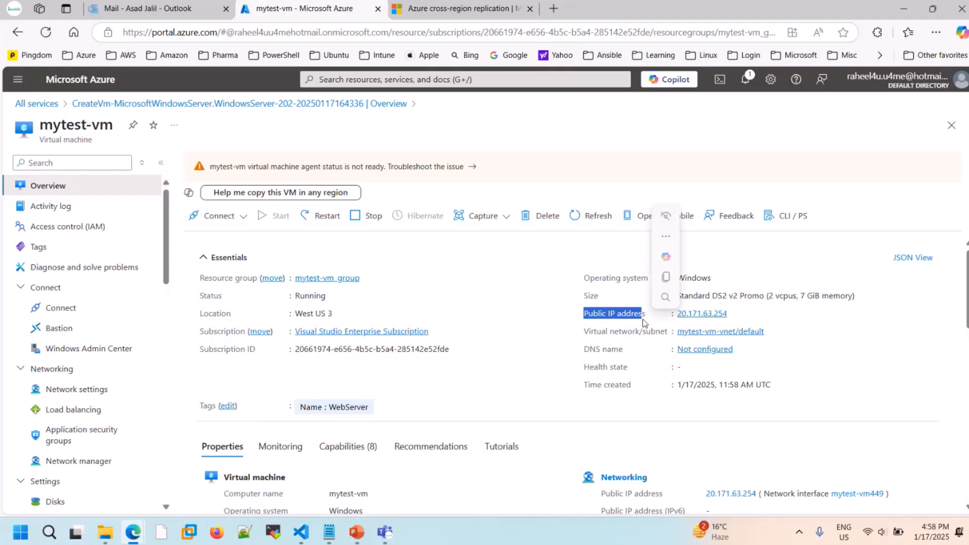
- Review the virtual machine's detailed properties, from networking, size and source image to disk, security and auto-shutdown
scroll(510, 386, down, 5)
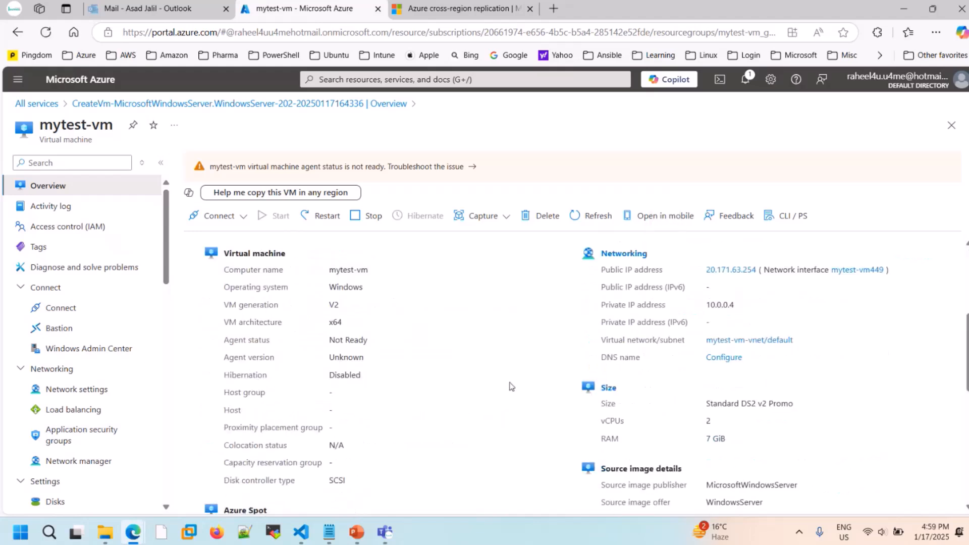
scroll(502, 431, down, 7)
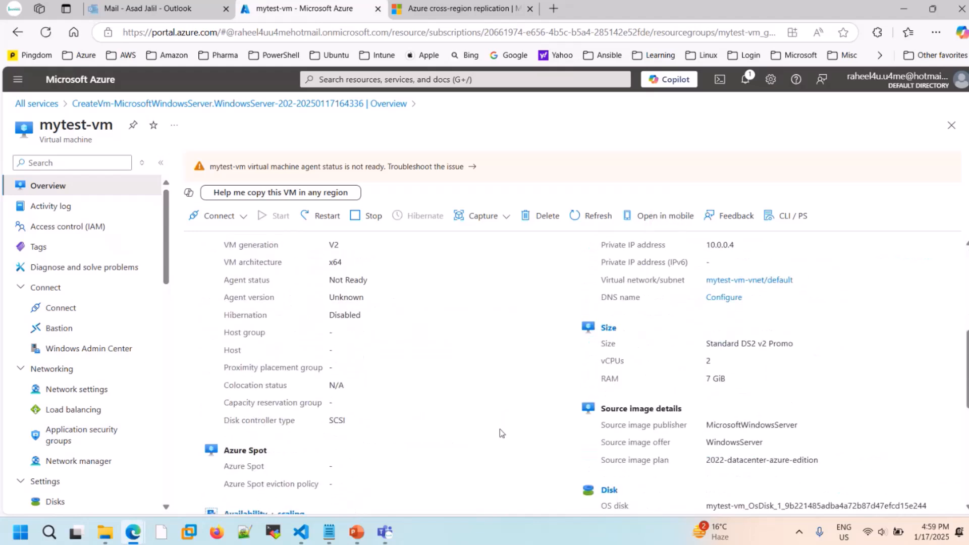
scroll(499, 432, down, 1)
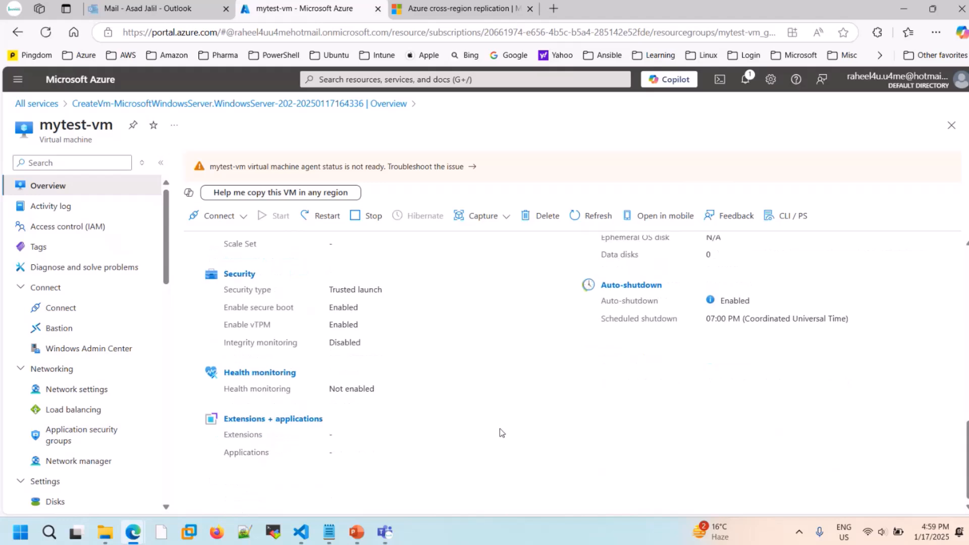
scroll(446, 399, up, 4)
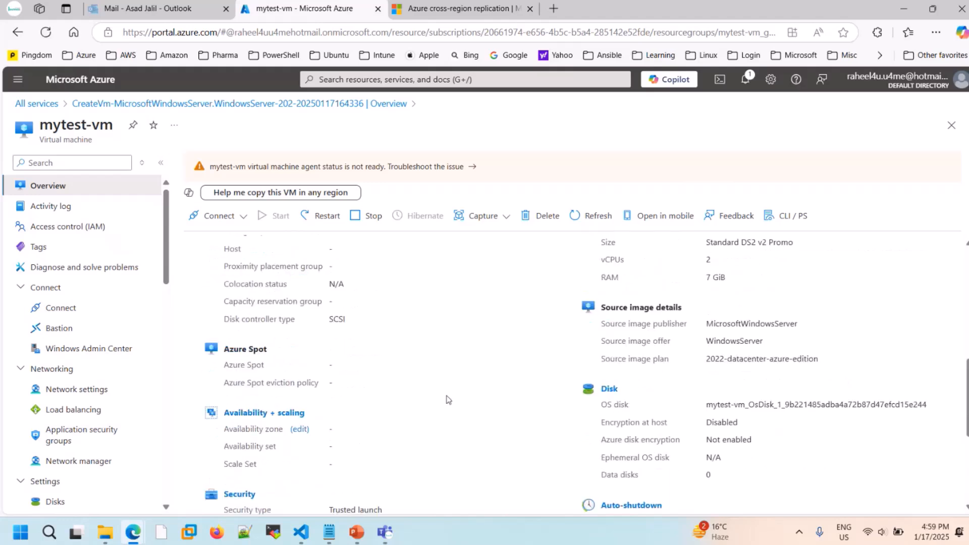
scroll(447, 400, up, 3)
scroll(447, 399, up, 3)
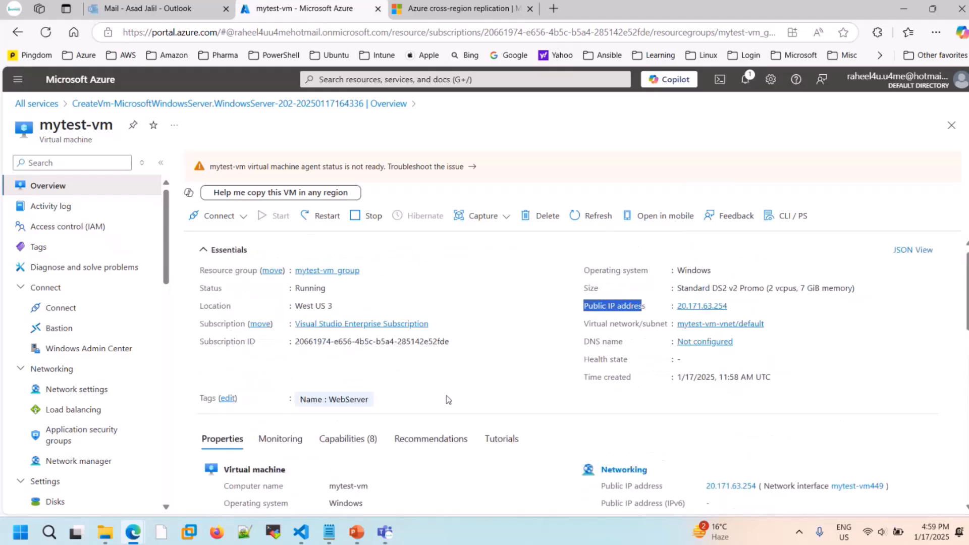
click(488, 358)
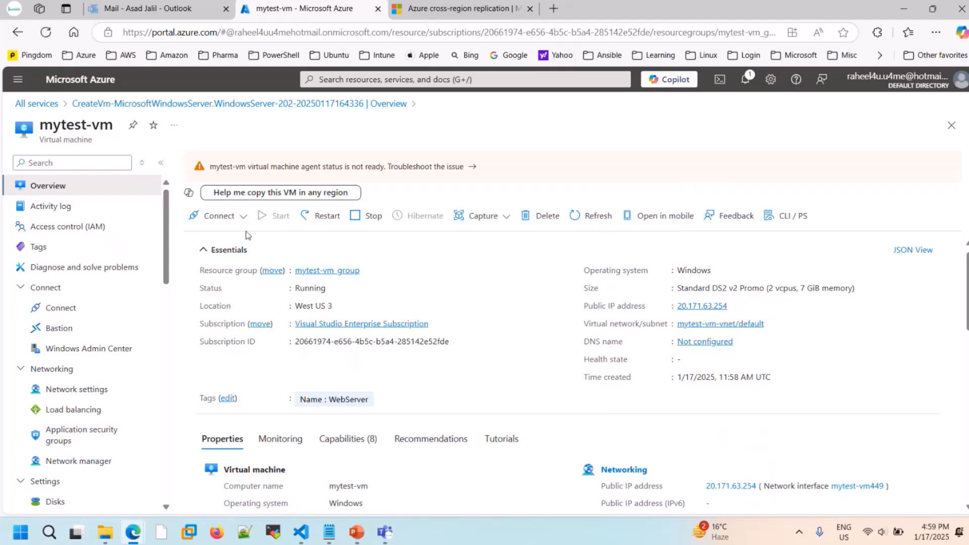
- Review the virtual machine's native RDP connection option, and copy its public IP address from the overview
click(239, 217)
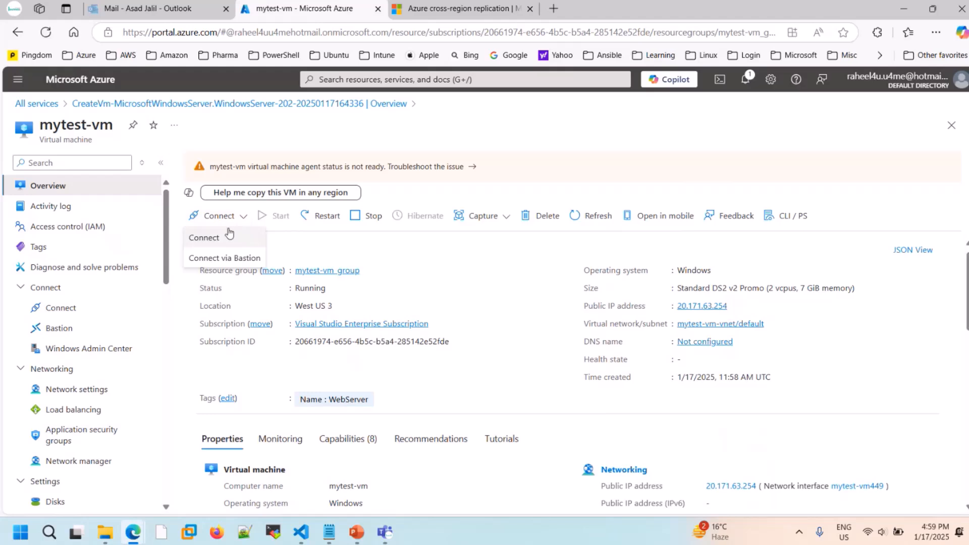
click(234, 236)
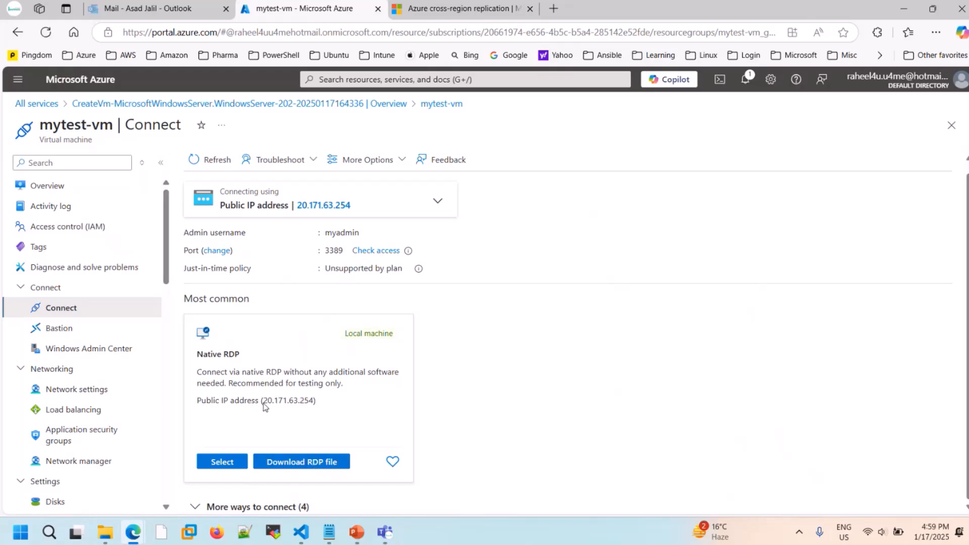
drag(263, 401, 315, 407)
click(79, 197)
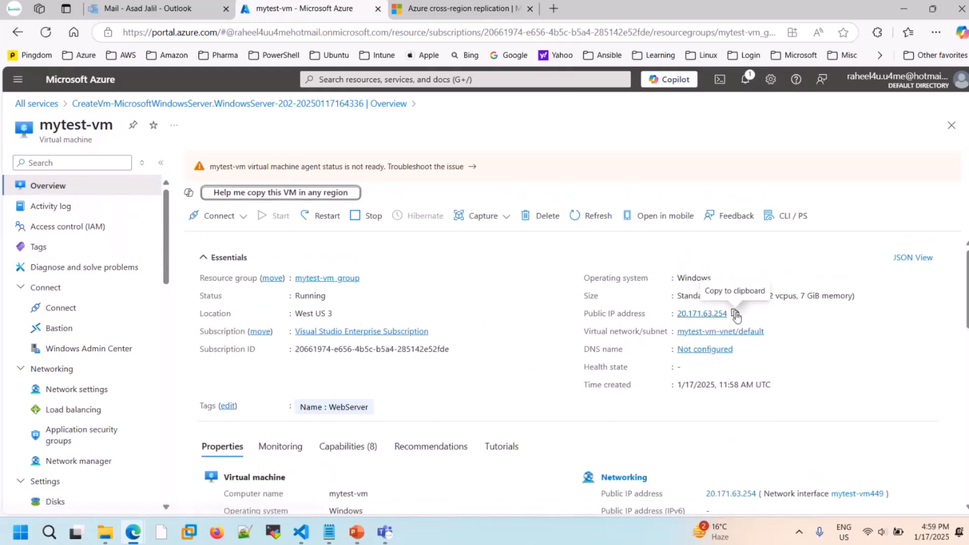
click(735, 314)
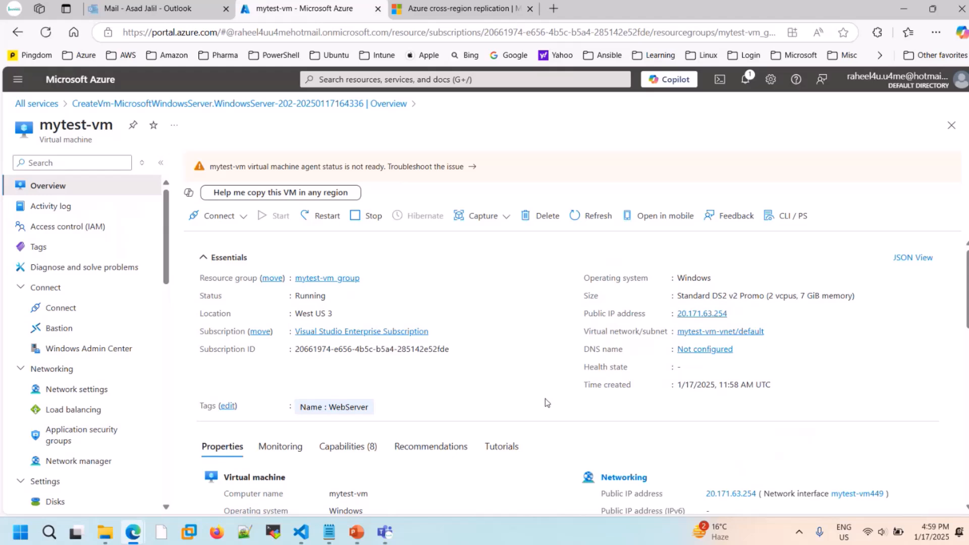
- Open Remote Desktop Connection and start a connection to the copied public IP address 20.171.63.254
key(super)
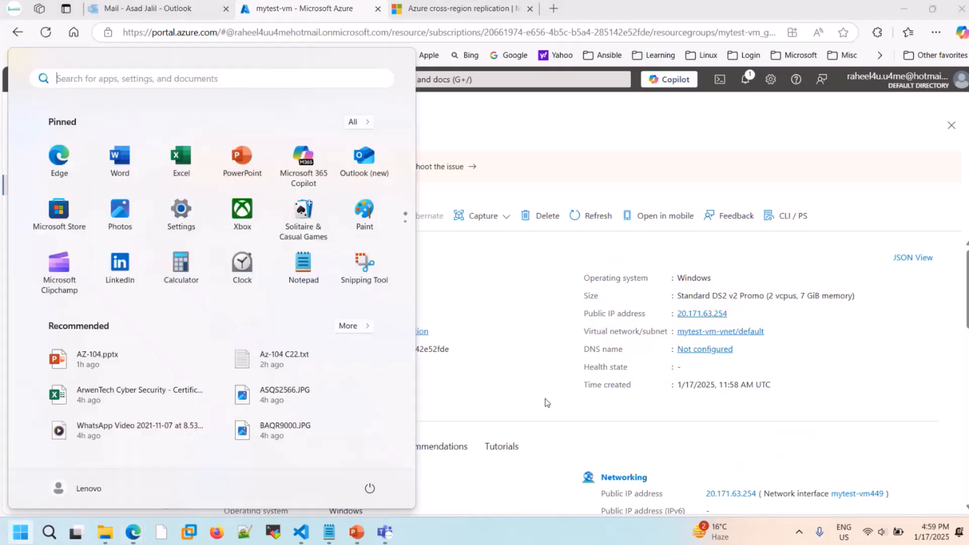
text(r)
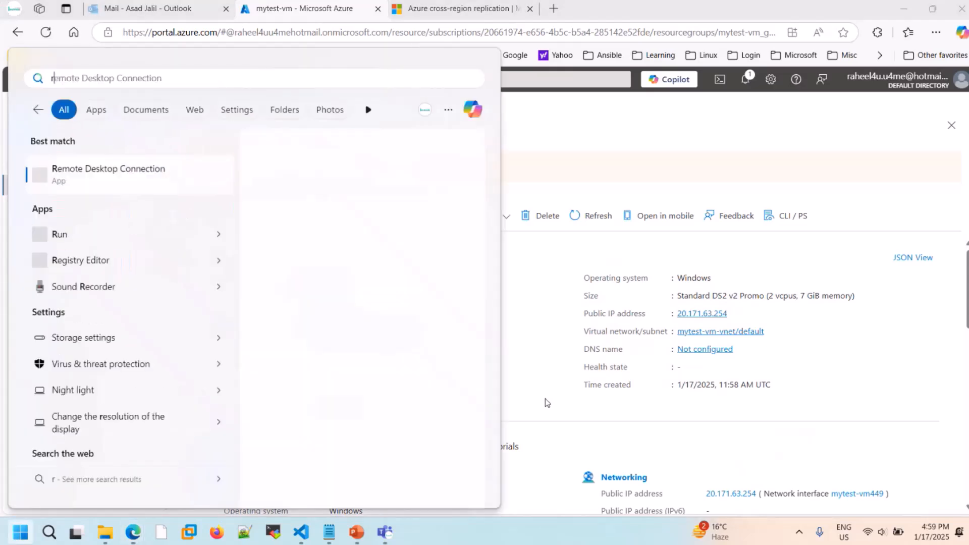
text(dp)
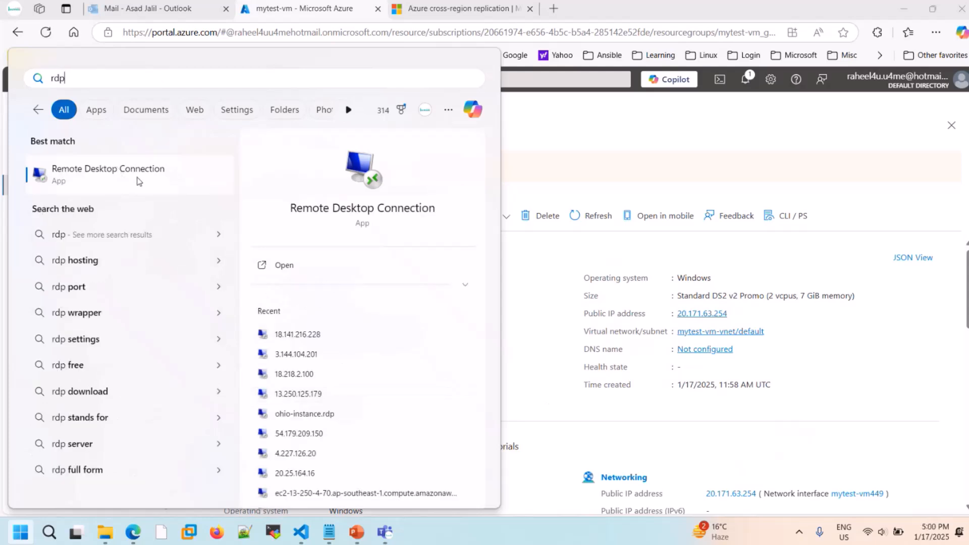
click(139, 180)
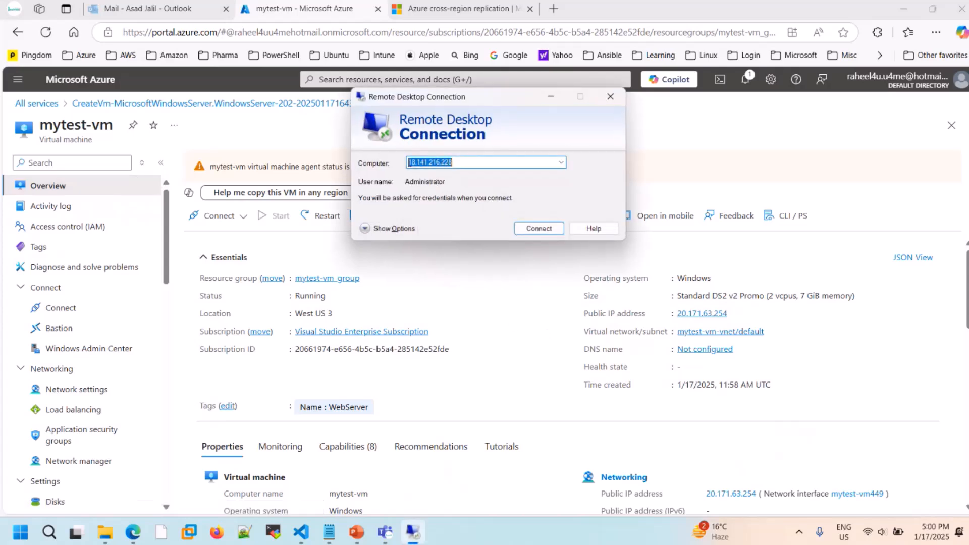
key(ctrl+v)
click(540, 228)
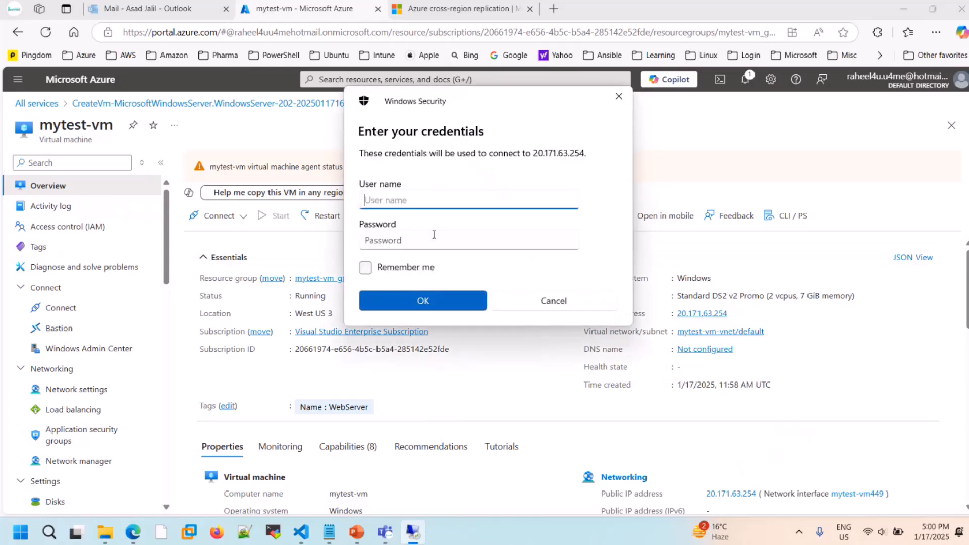
- Sign in to the remote computer as myadmin with the account password, and accept the connection despite the certificate warning
text(myadmin)
key(Tab)
text(••)
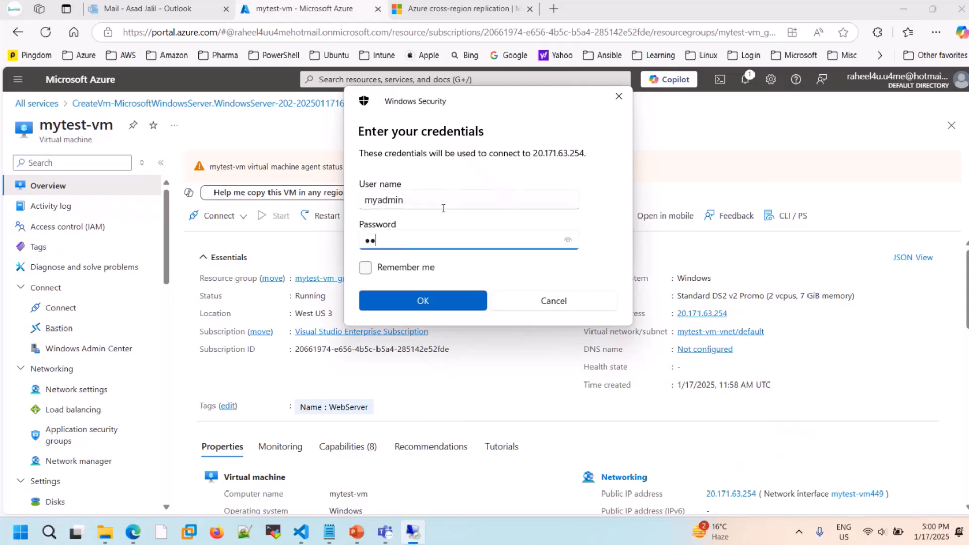
text(•••••••••••••)
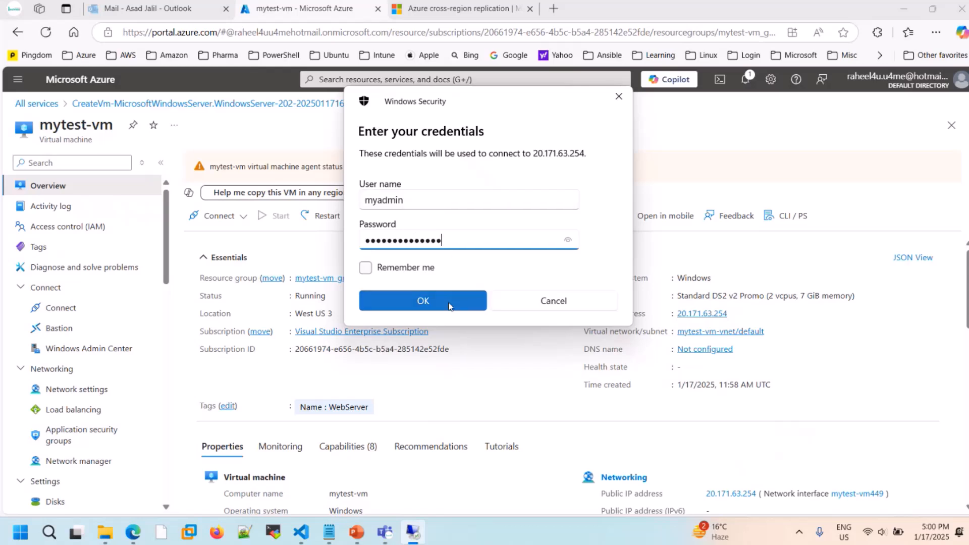
click(448, 302)
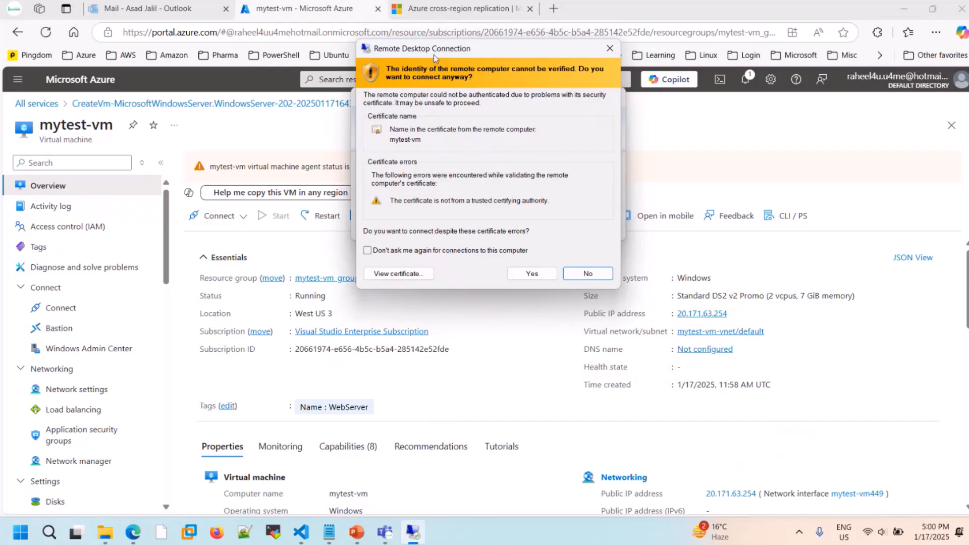
drag(434, 54, 528, 108)
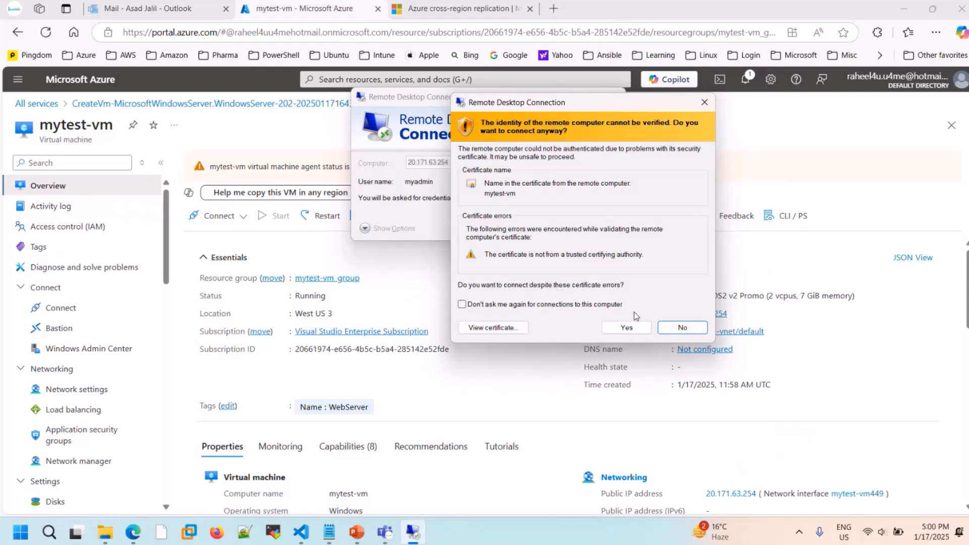
click(632, 327)
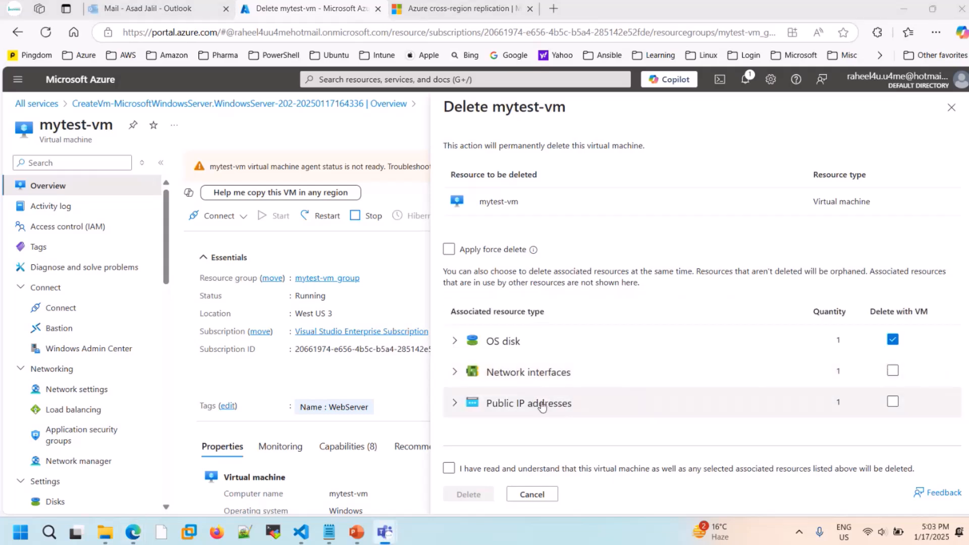
- Force delete mytest-vm in Azure together with its OS disk, network interface and public IP address, acknowledging the deletion
click(892, 372)
click(894, 373)
click(899, 402)
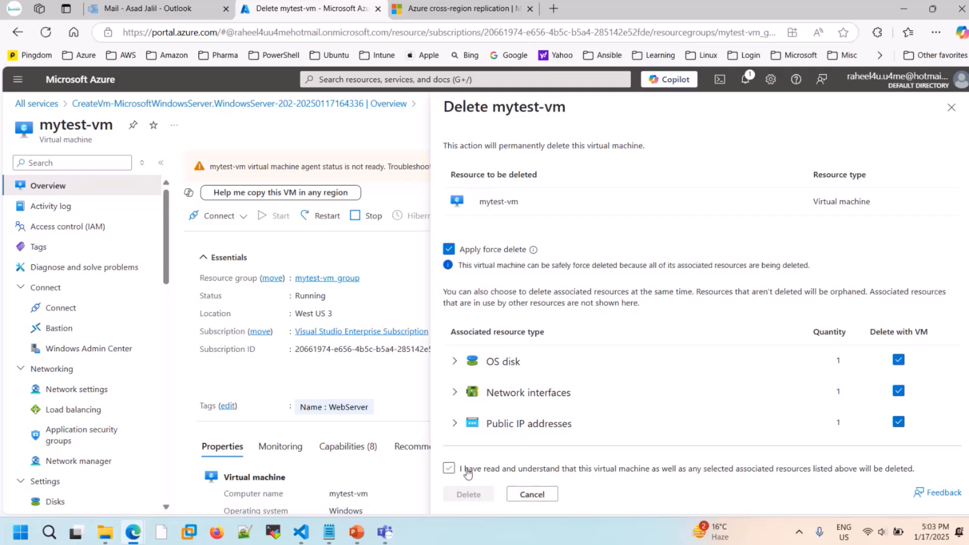
click(449, 469)
click(449, 469)
click(483, 493)
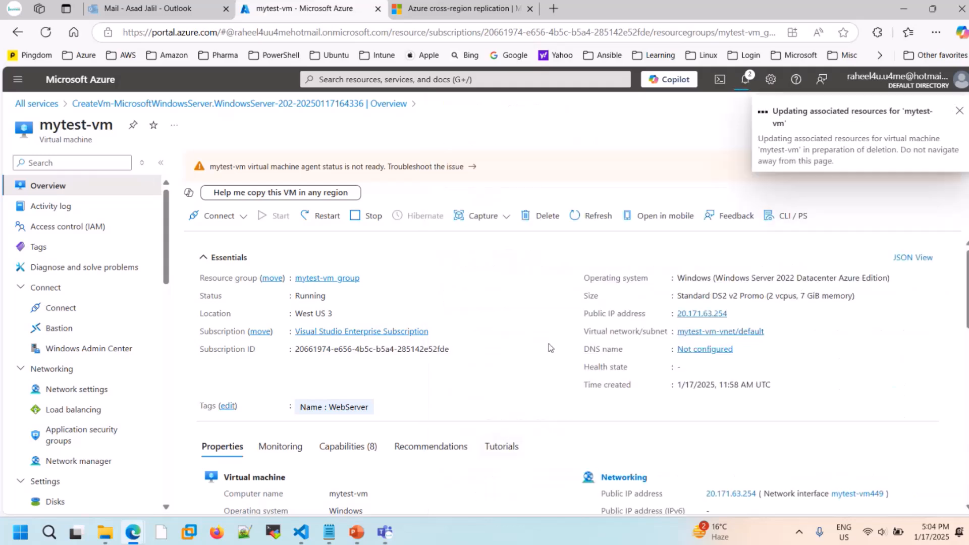